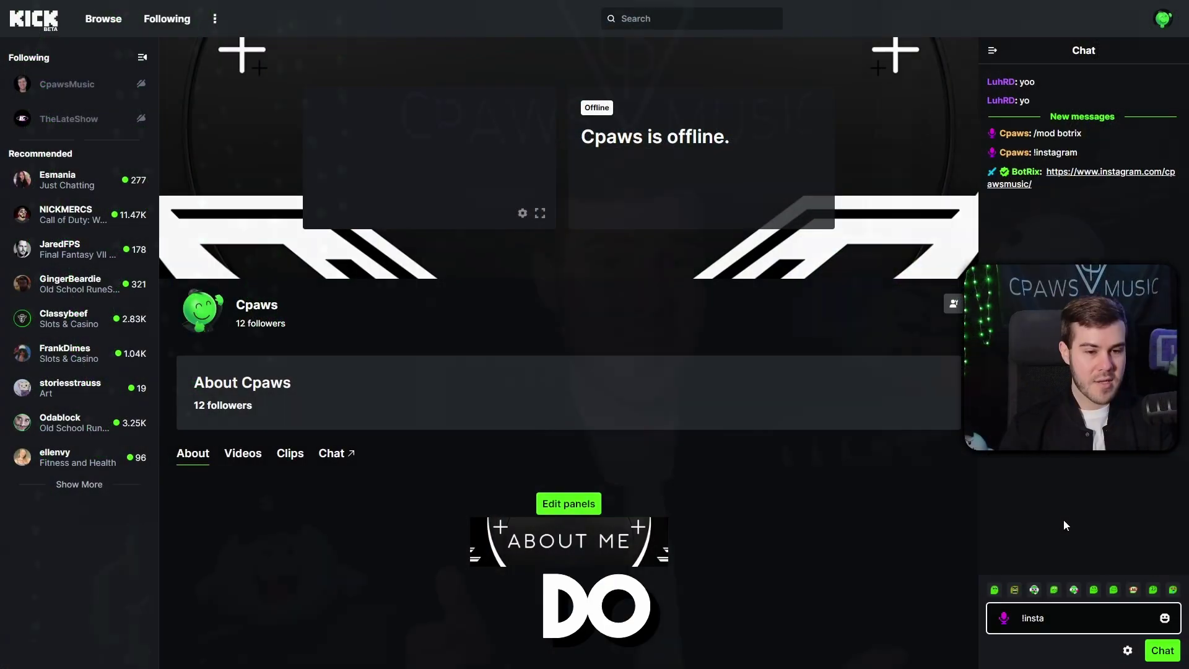
Send !insta in Kick chat for BotRix's Instagram link, then open the CpawsMusic channel page
key("Return")
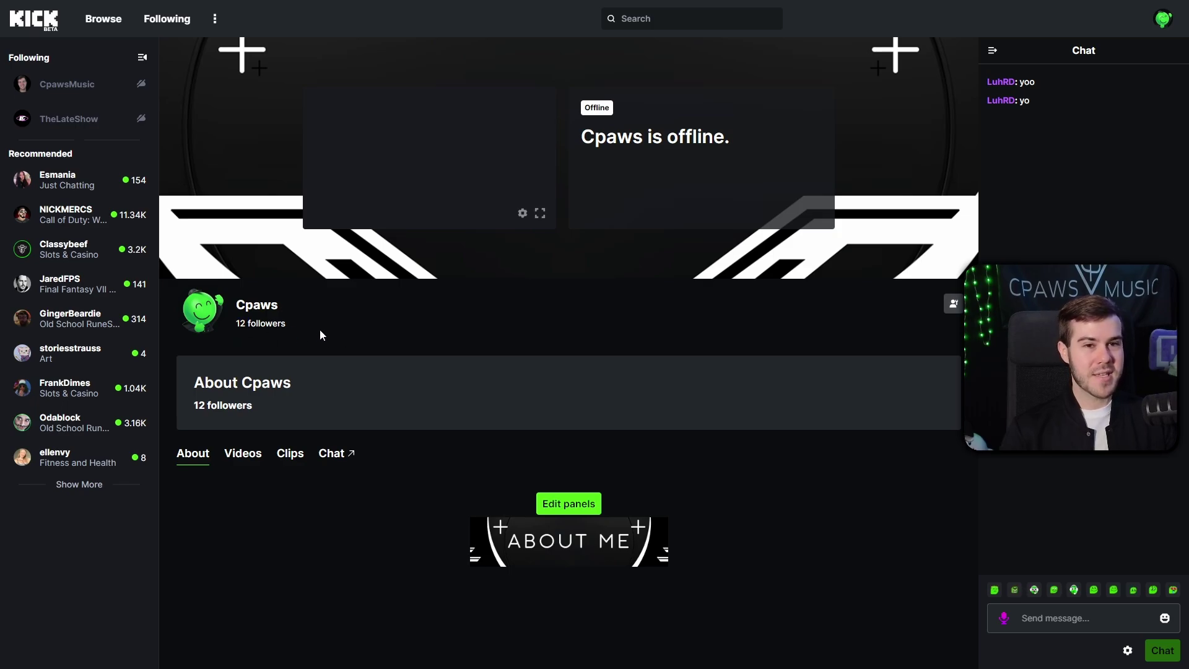
left_click(74, 85)
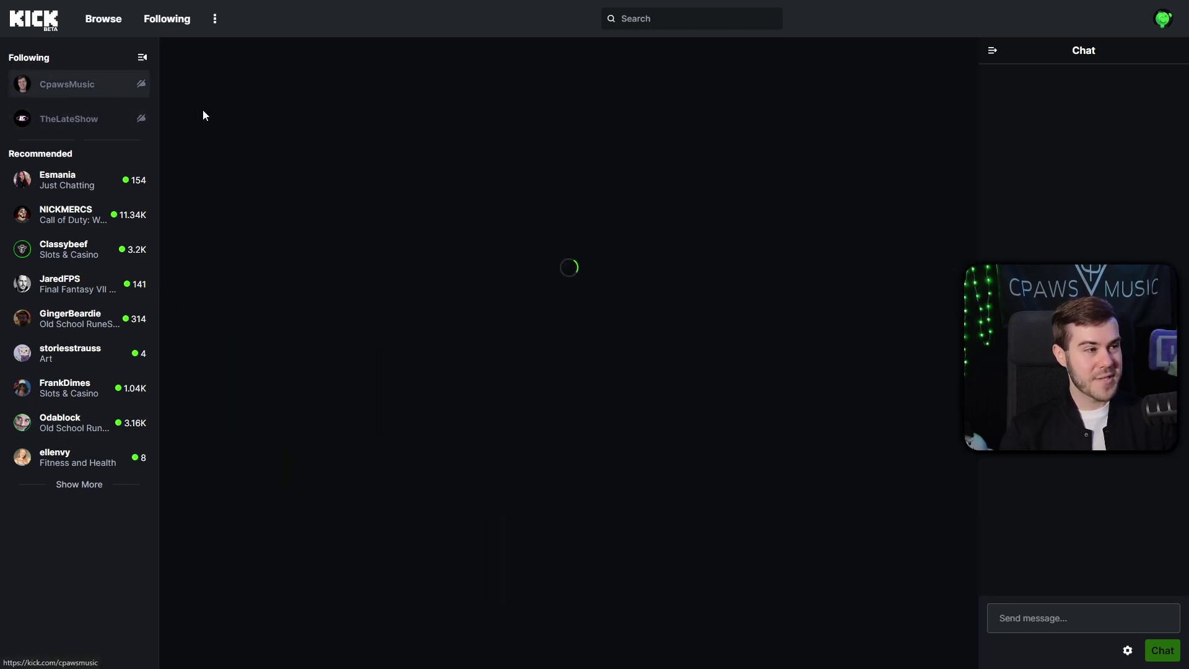
left_click_drag(312, 339, 307, 325)
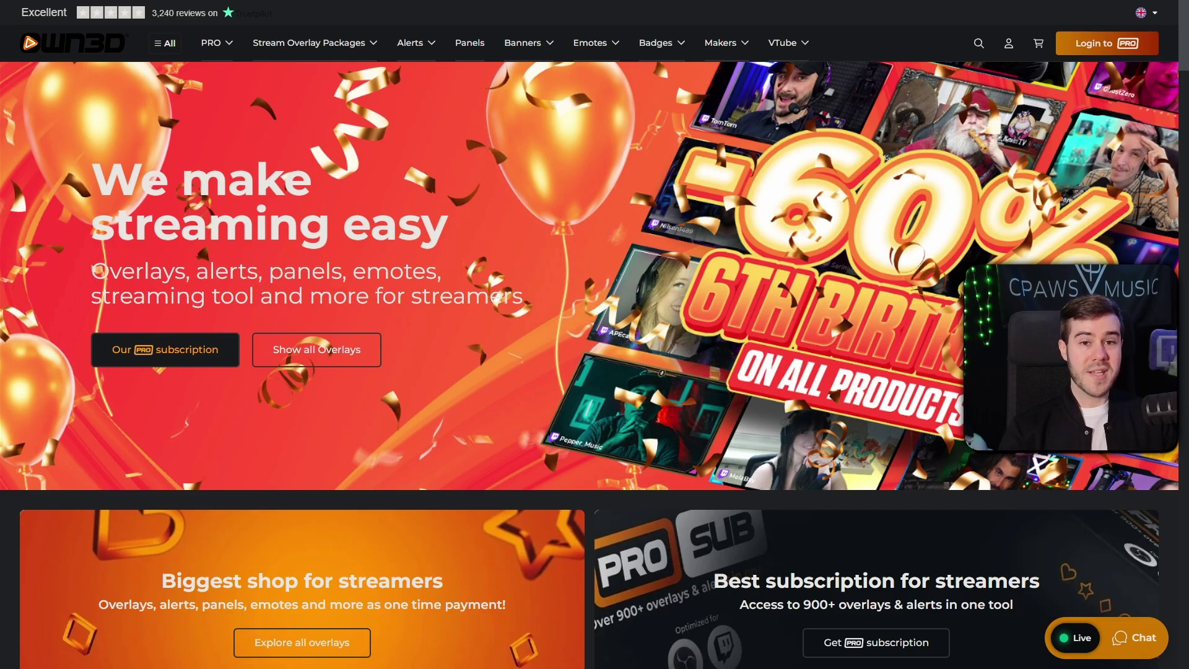
Open the DarkMode package from Stream Design Bestseller and play its fourth gallery preview video full screen
scroll(578, 221, "down", 10)
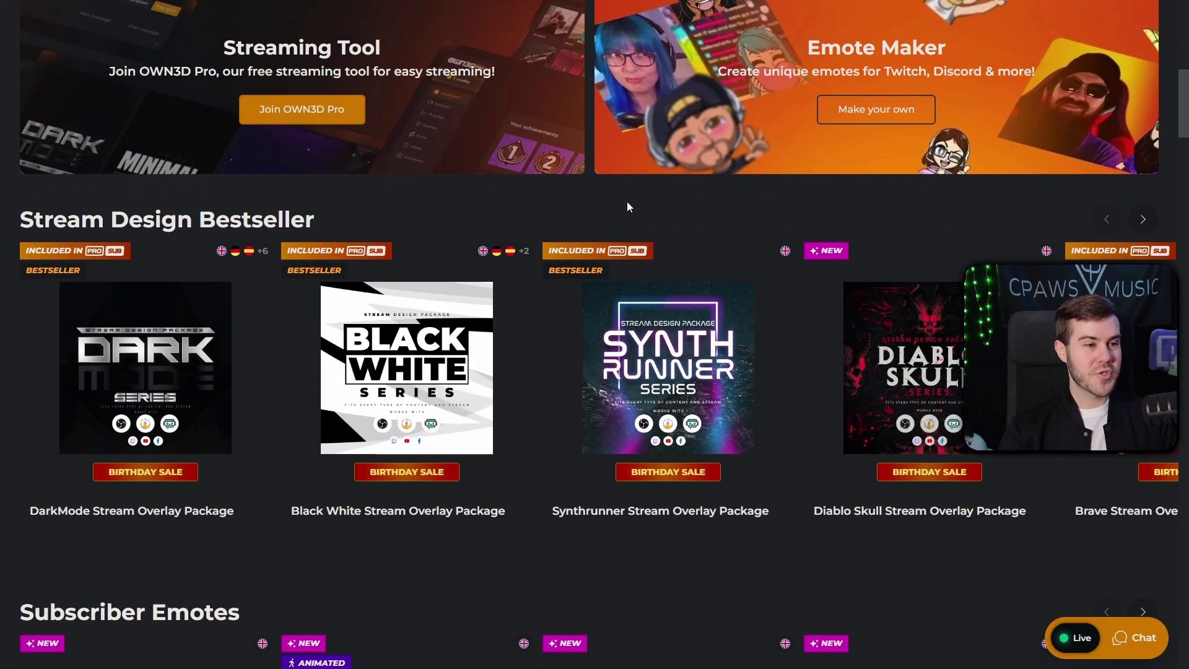
scroll(682, 198, "down", 2)
scroll(557, 446, "up", 2)
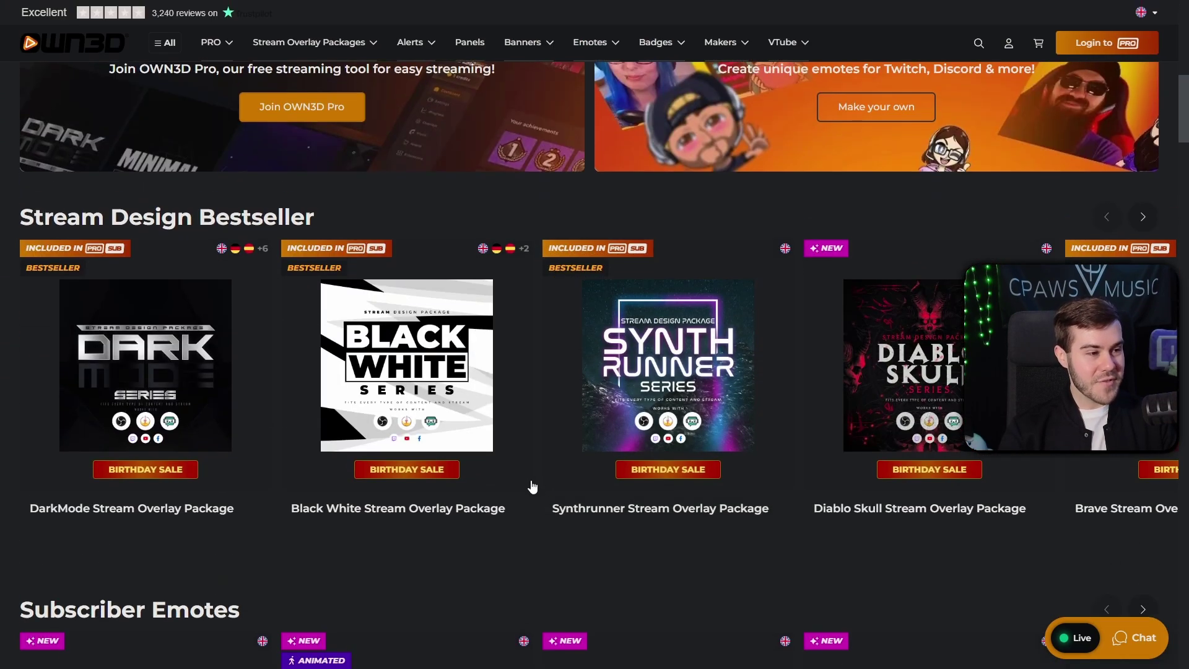
scroll(533, 487, "down", 2)
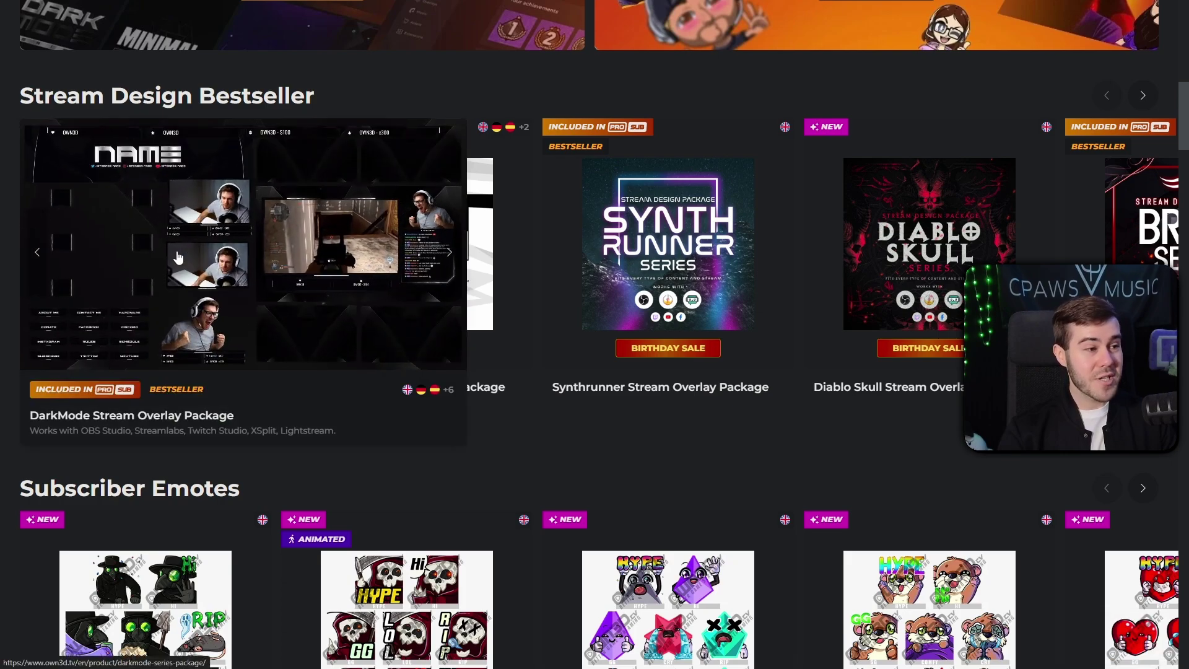
left_click(141, 271)
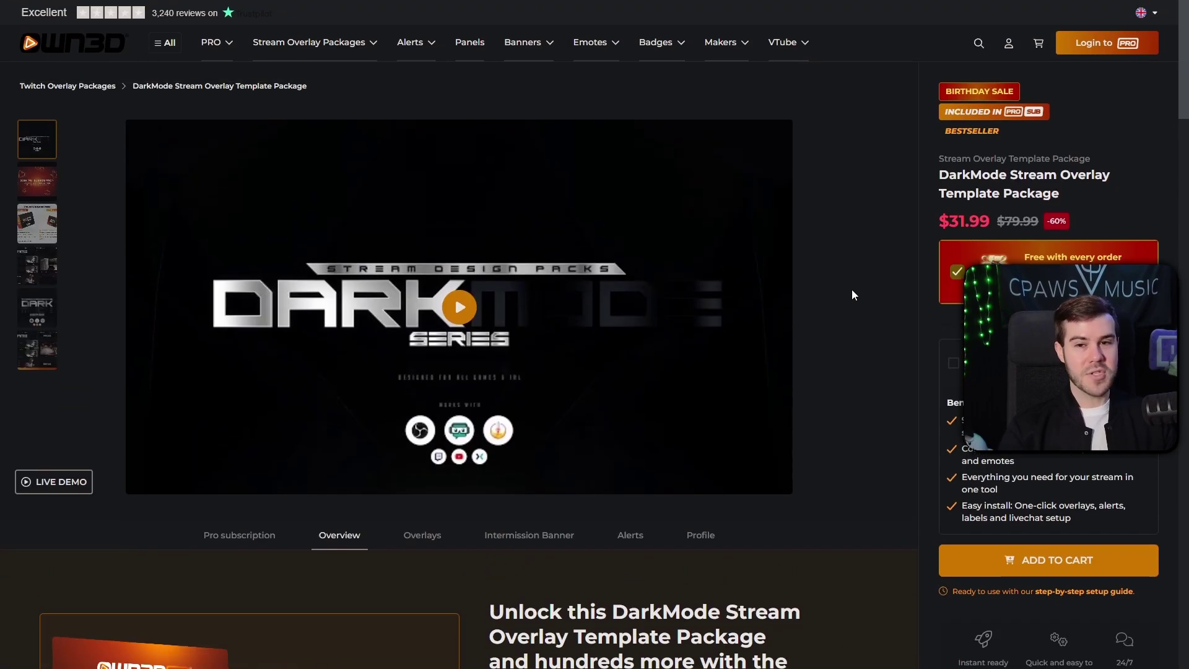
left_click(57, 276)
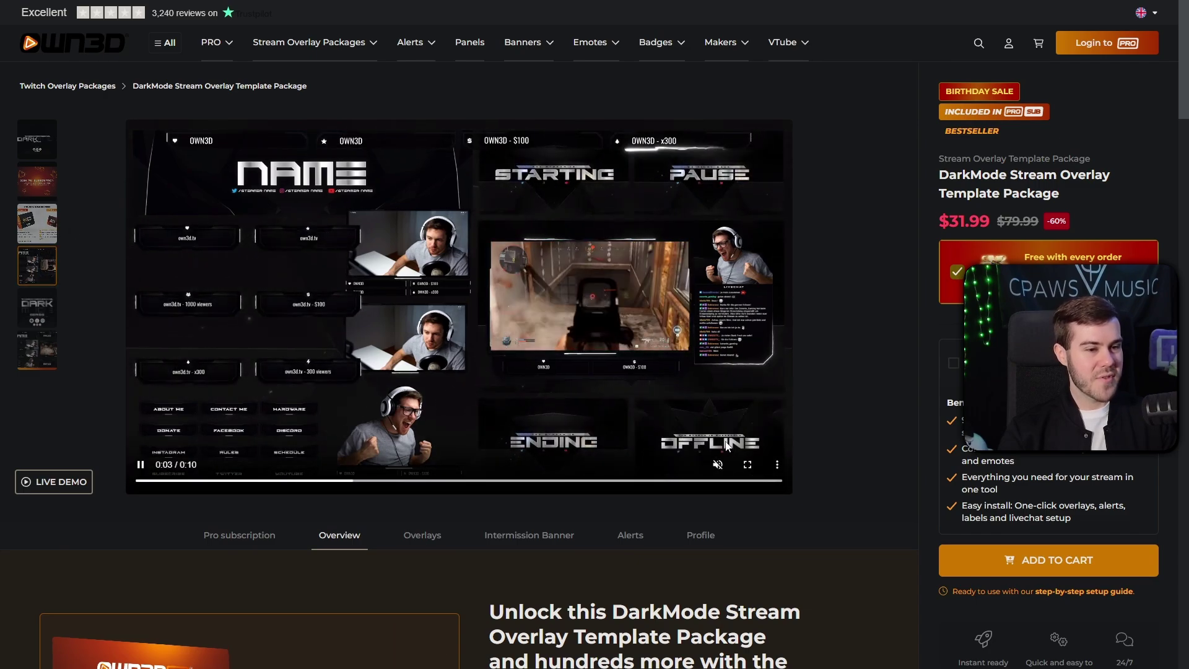
left_click(748, 465)
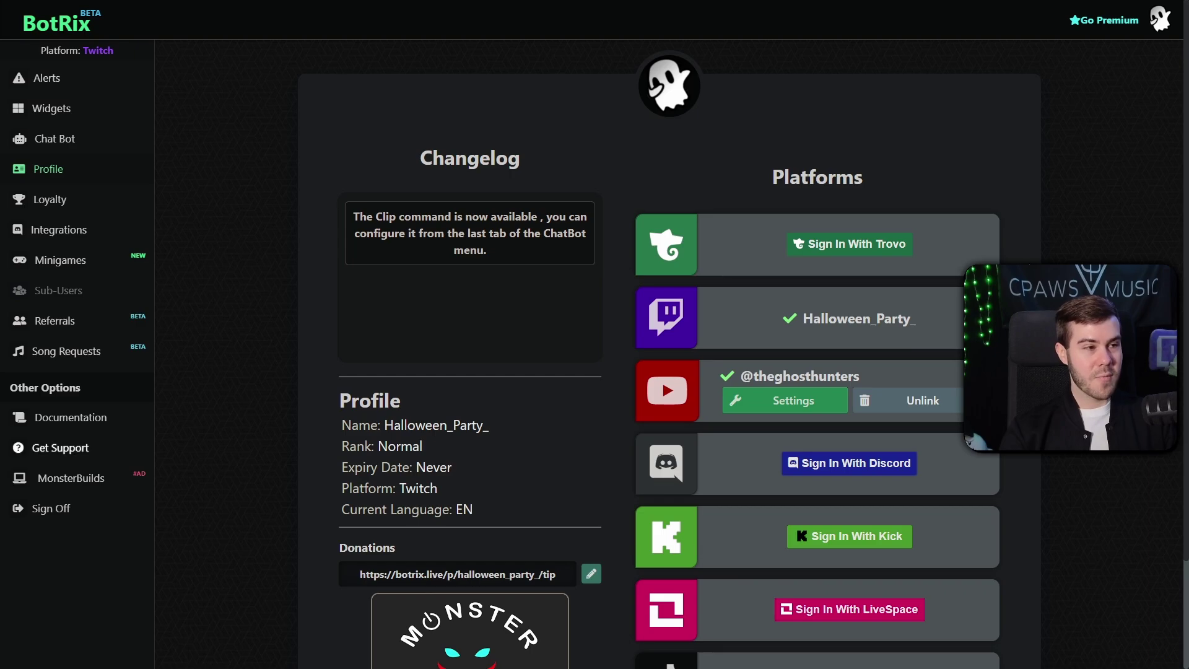
Scroll through the Profile page's Platforms list to find the Kick sign-in option
scroll(638, 272, "down", 2)
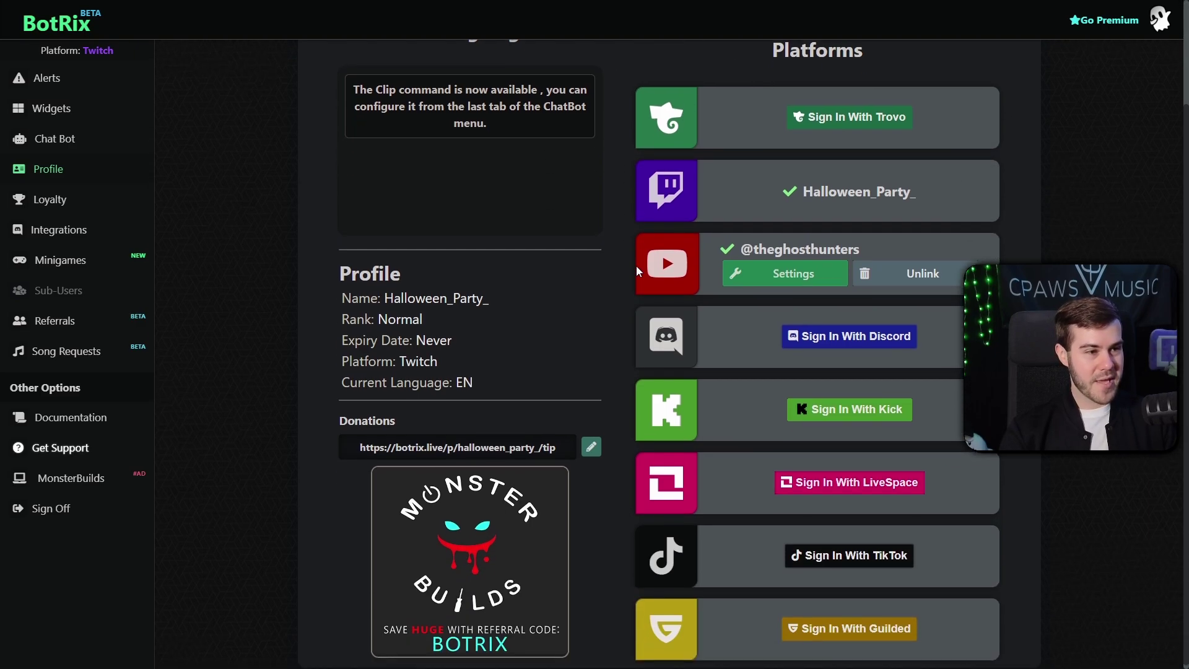
scroll(638, 271, "up", 2)
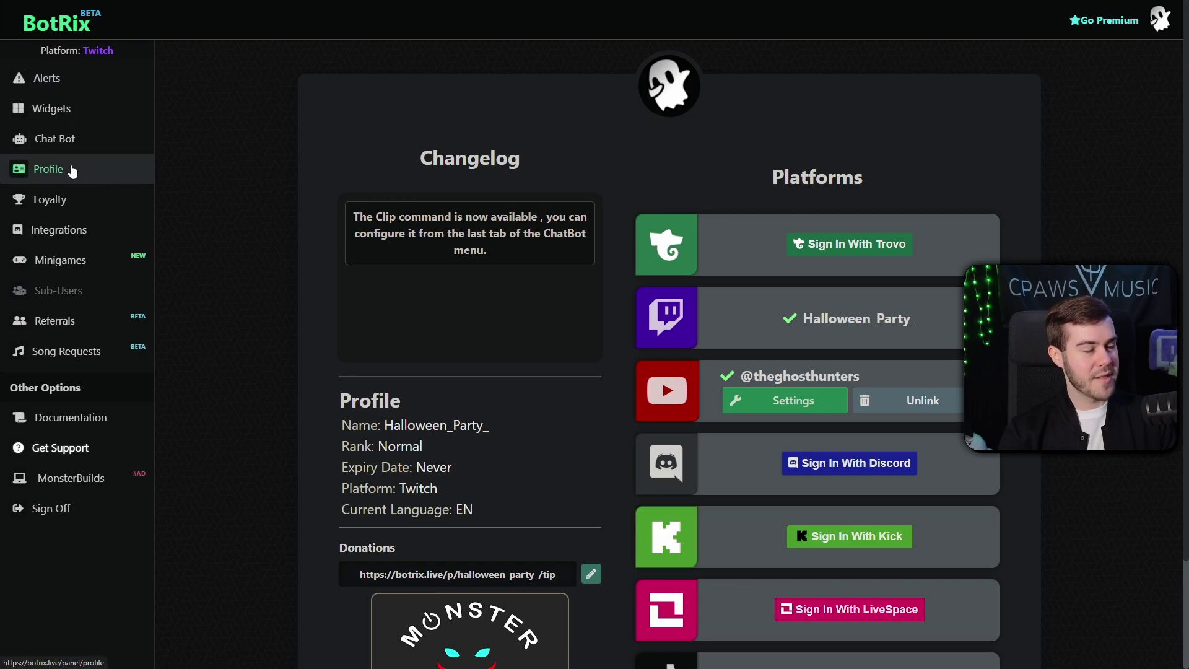
scroll(563, 321, "down", 2)
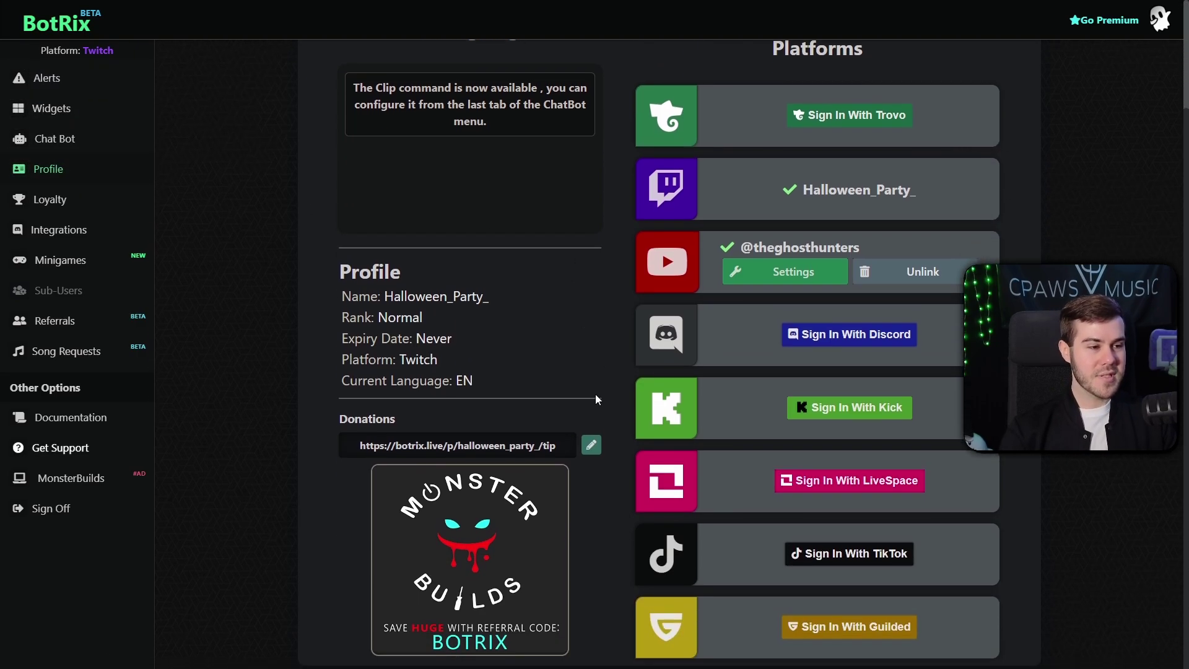
scroll(619, 372, "up", 1)
scroll(617, 372, "up", 1)
scroll(557, 277, "down", 2)
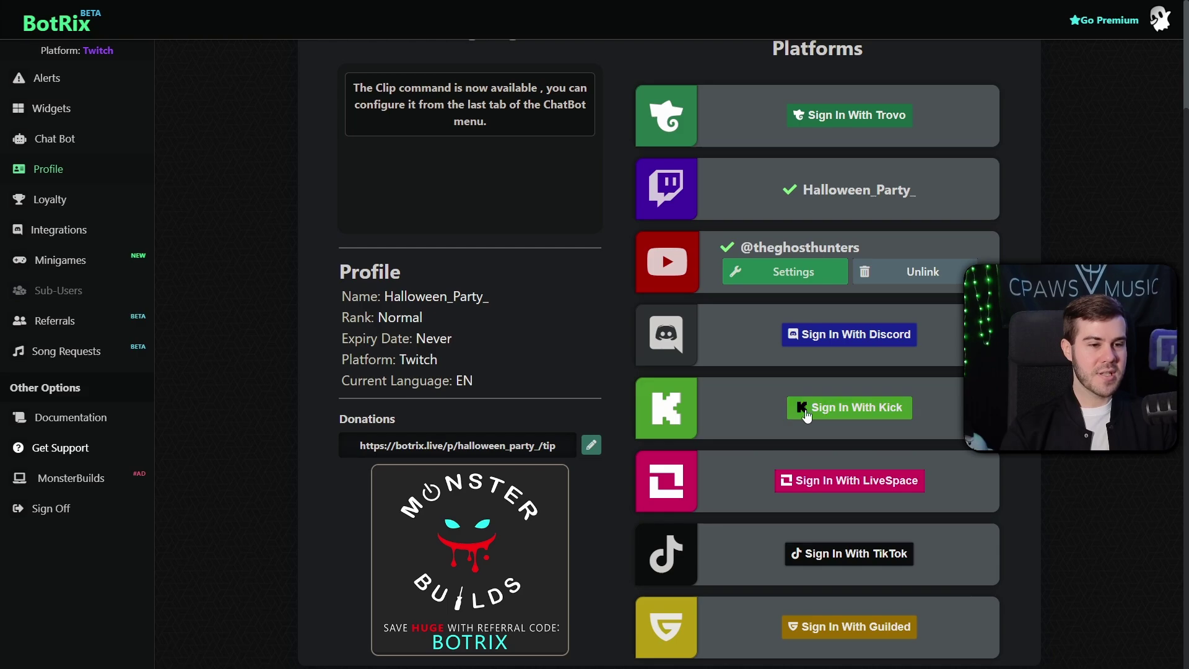
Start Sign In With Kick, submit the Kick username, and dismiss the no-spaces warning
left_click(857, 416)
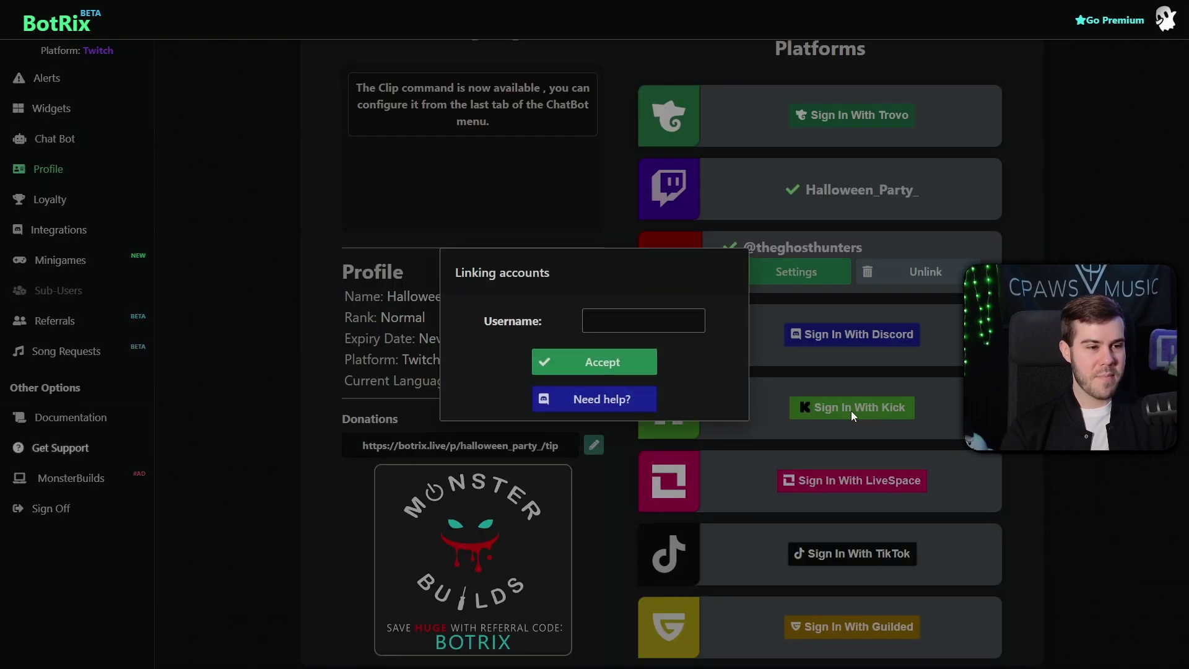
left_click(630, 328)
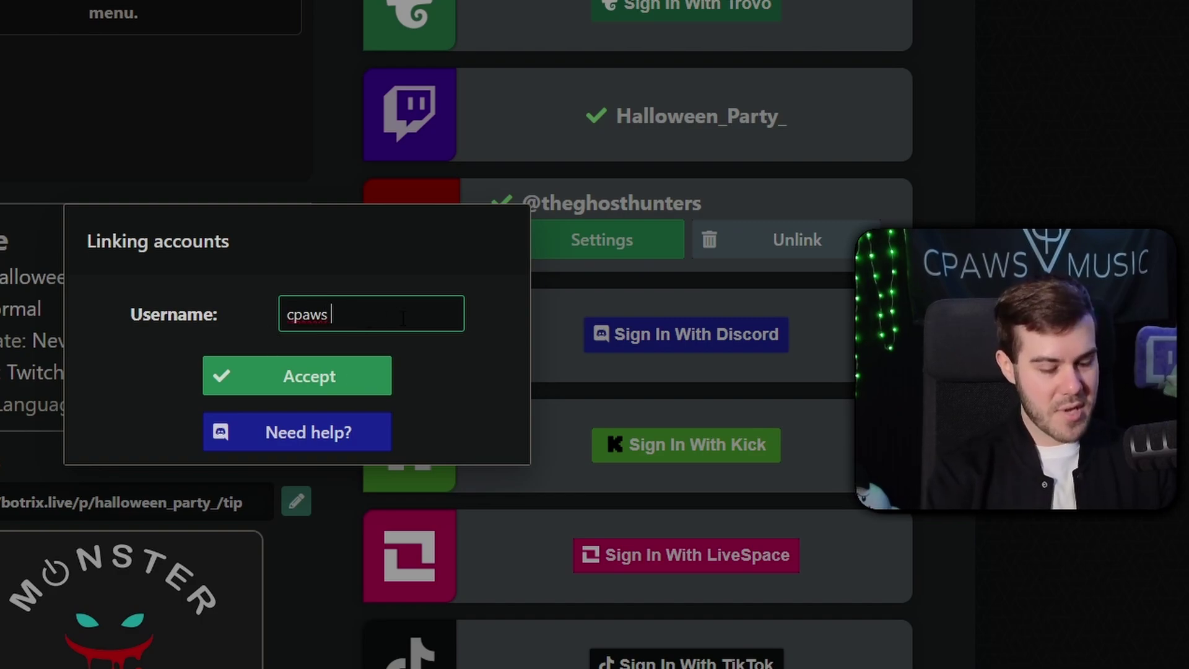
left_click(323, 383)
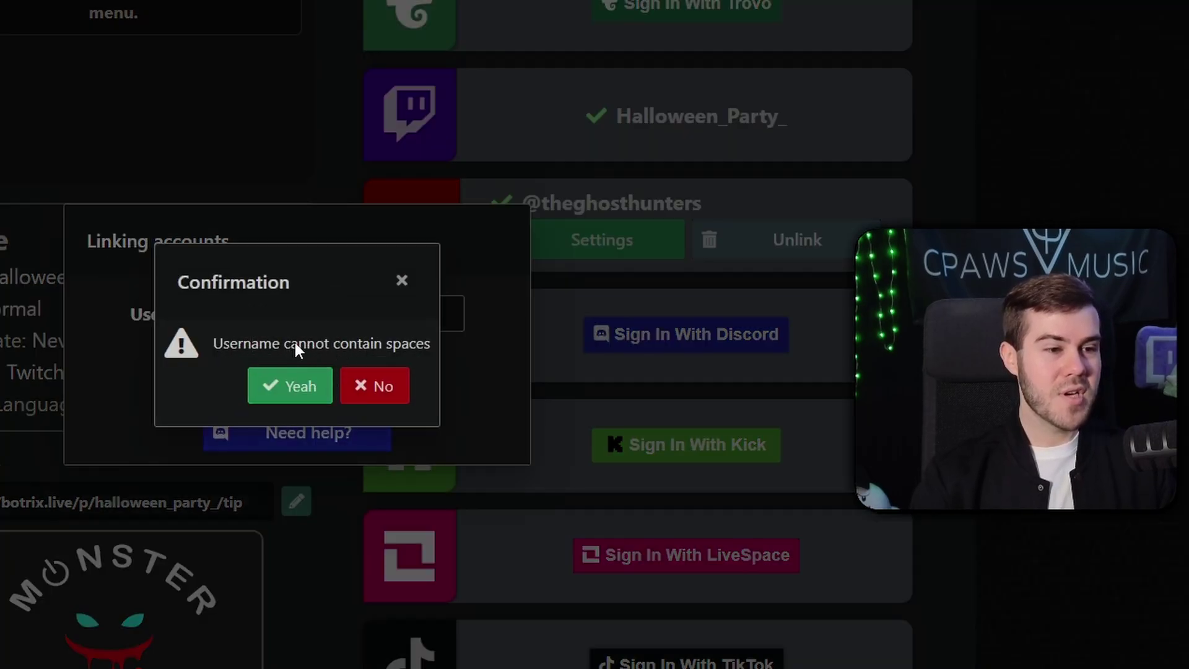
left_click(403, 286)
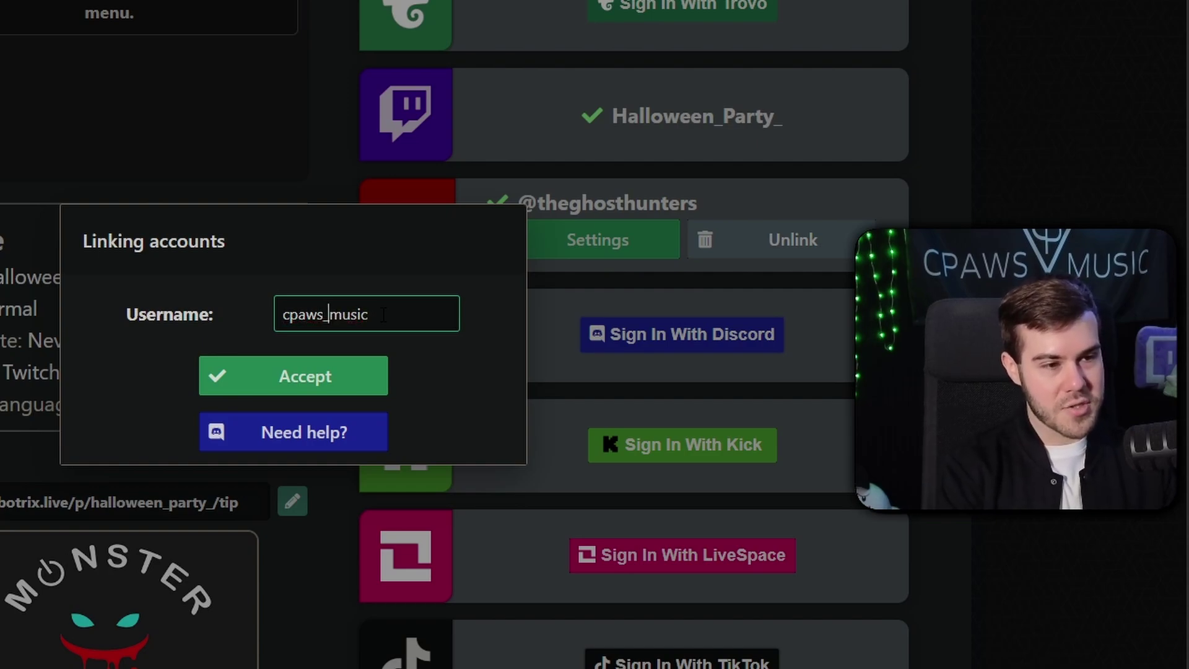
Strip the space, hyphen and extra characters from the username, resubmit it, and copy 'botrix'
key("BackSpace")
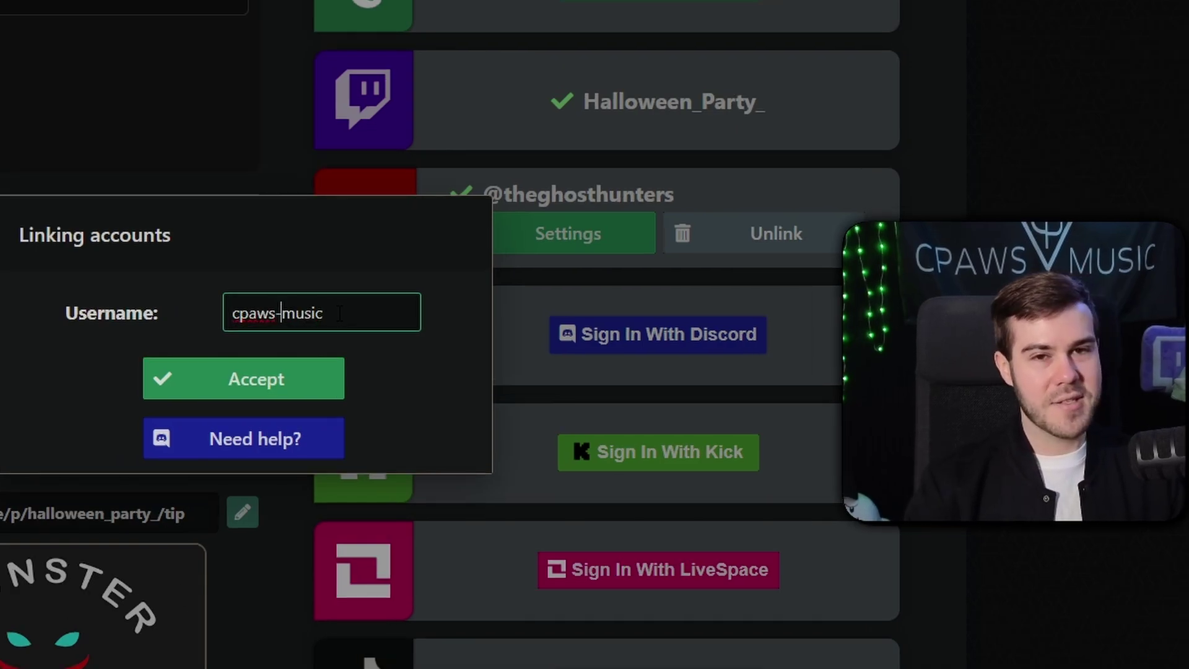
key("BackSpace")
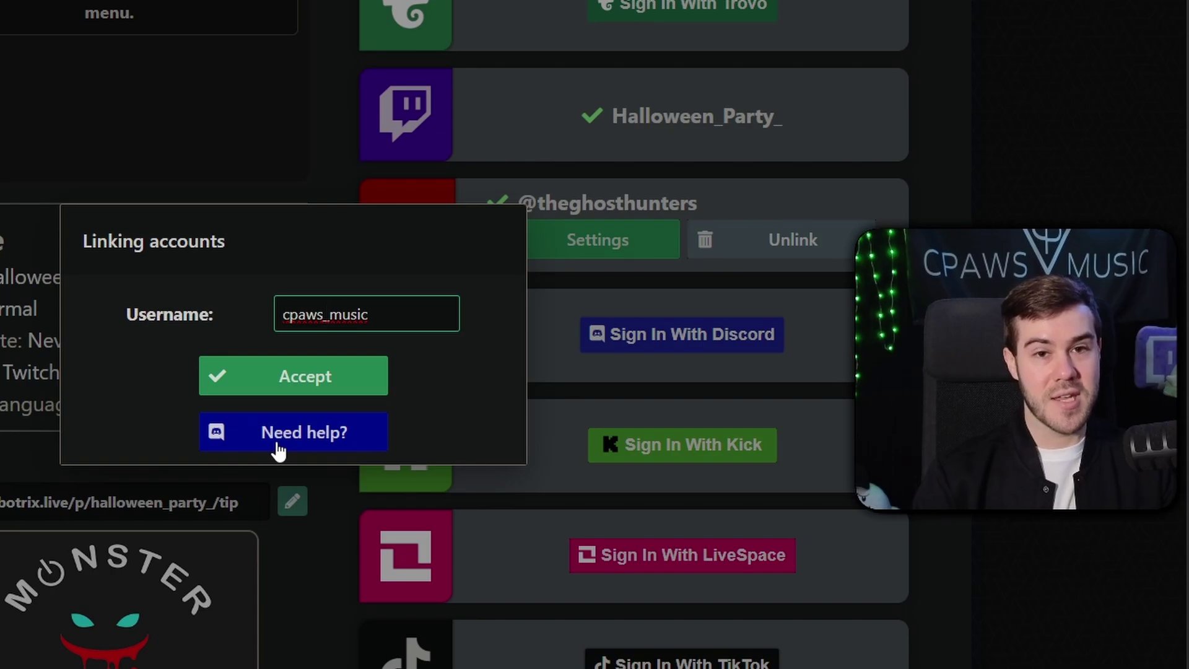
key("shift+Left")
key("shift+Left")
key("shift+Left")
key("shift+Left")
key("shift+Left")
key("shift+Left")
key("shift+Left")
key("BackSpace")
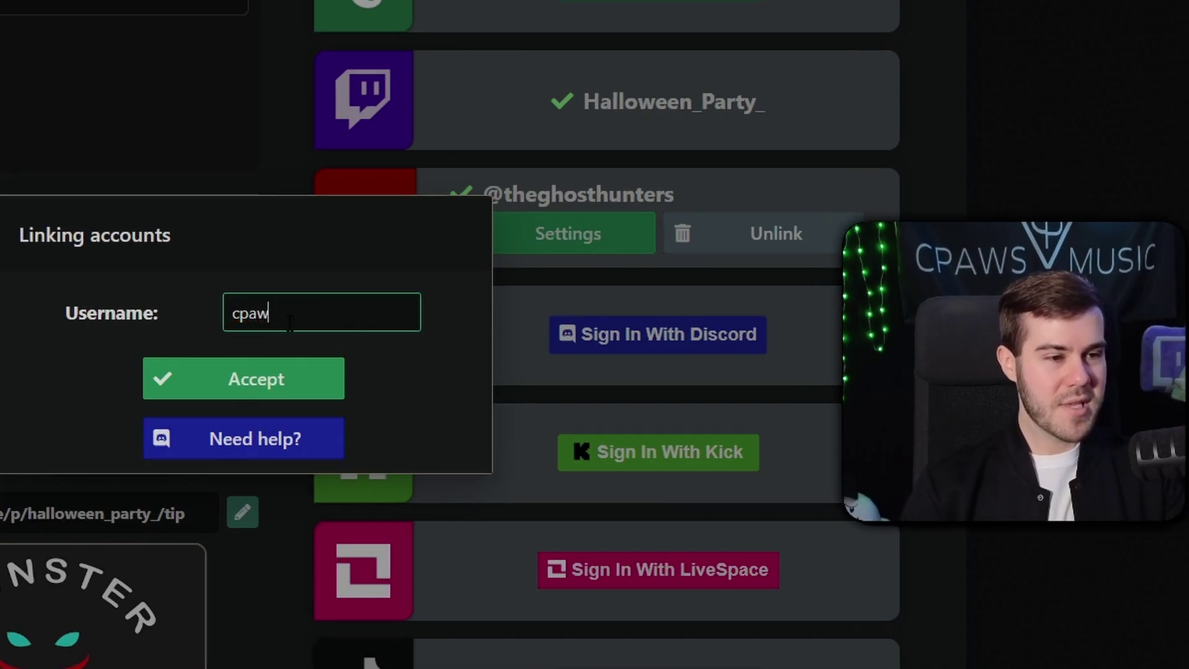
left_click(274, 386)
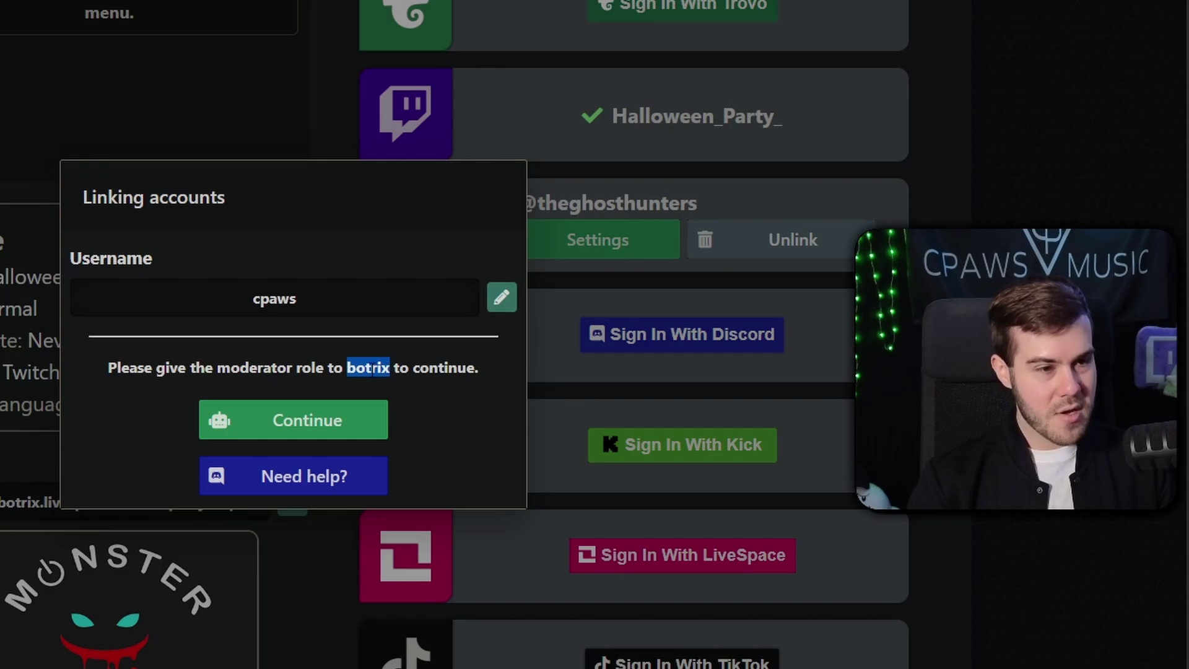
right_click(381, 372)
left_click(436, 392)
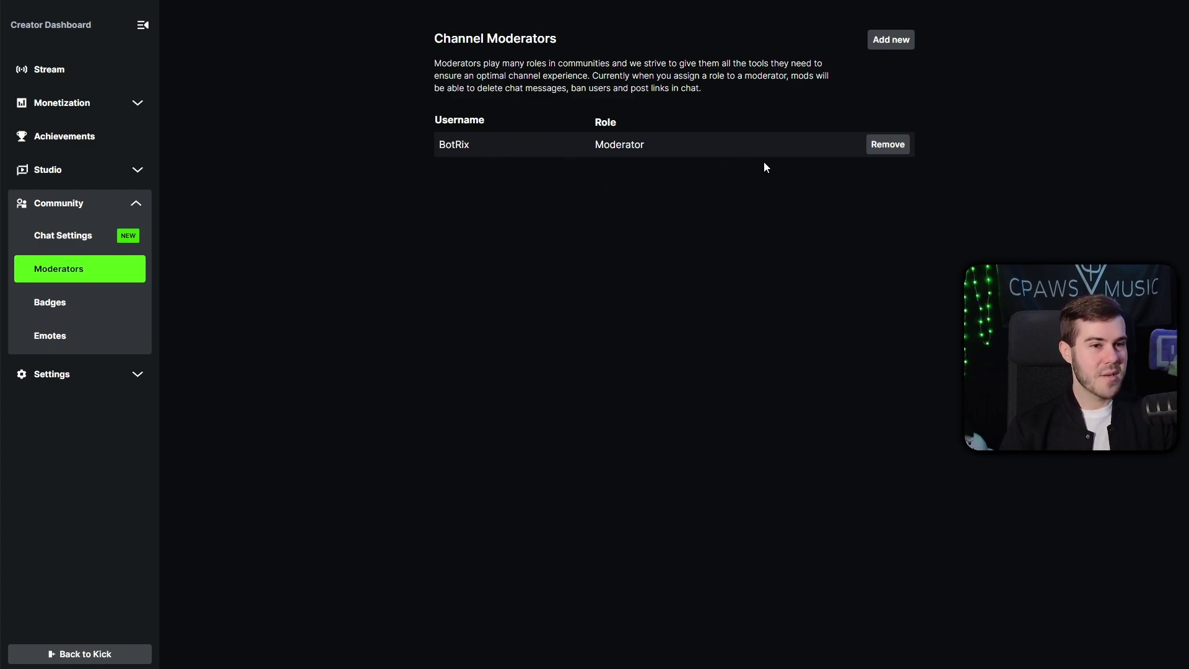
Remove the listed moderator, then search 'botrix' and add the verified BotRix account as moderator
left_click(896, 152)
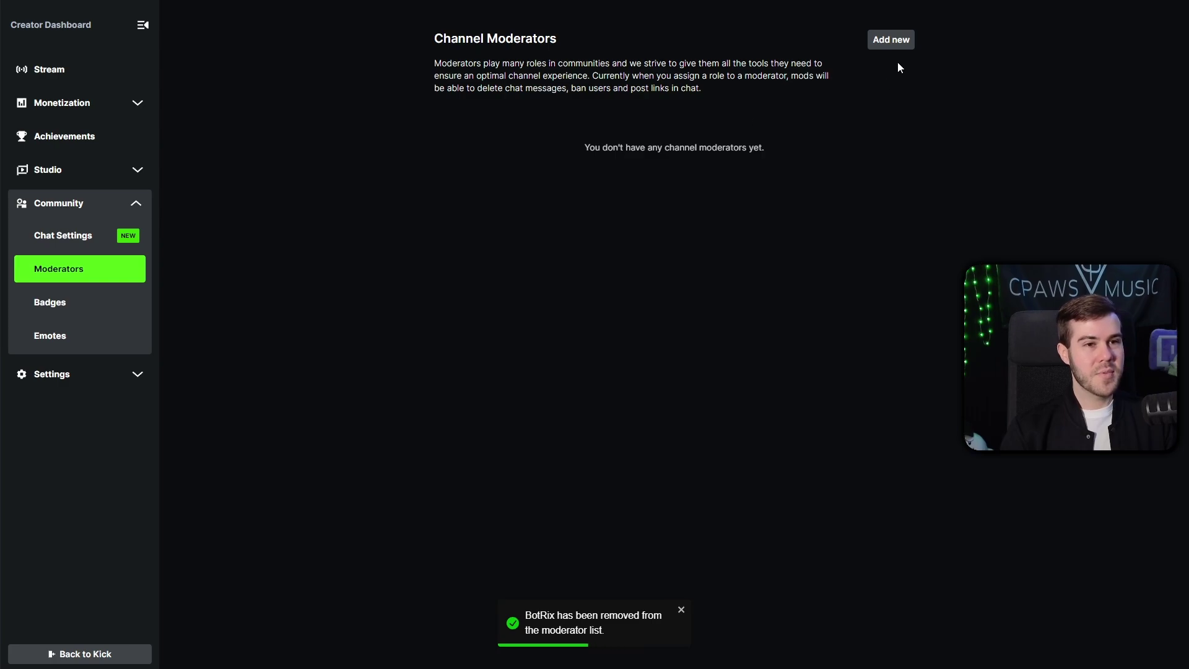
left_click(890, 43)
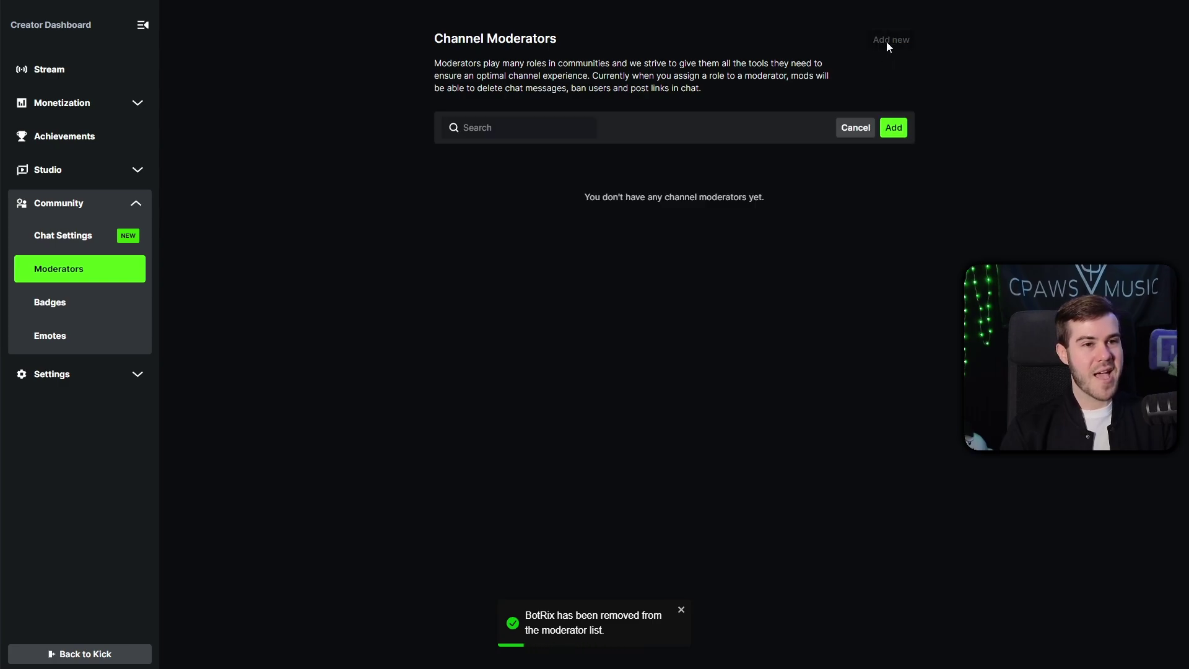
left_click(514, 131)
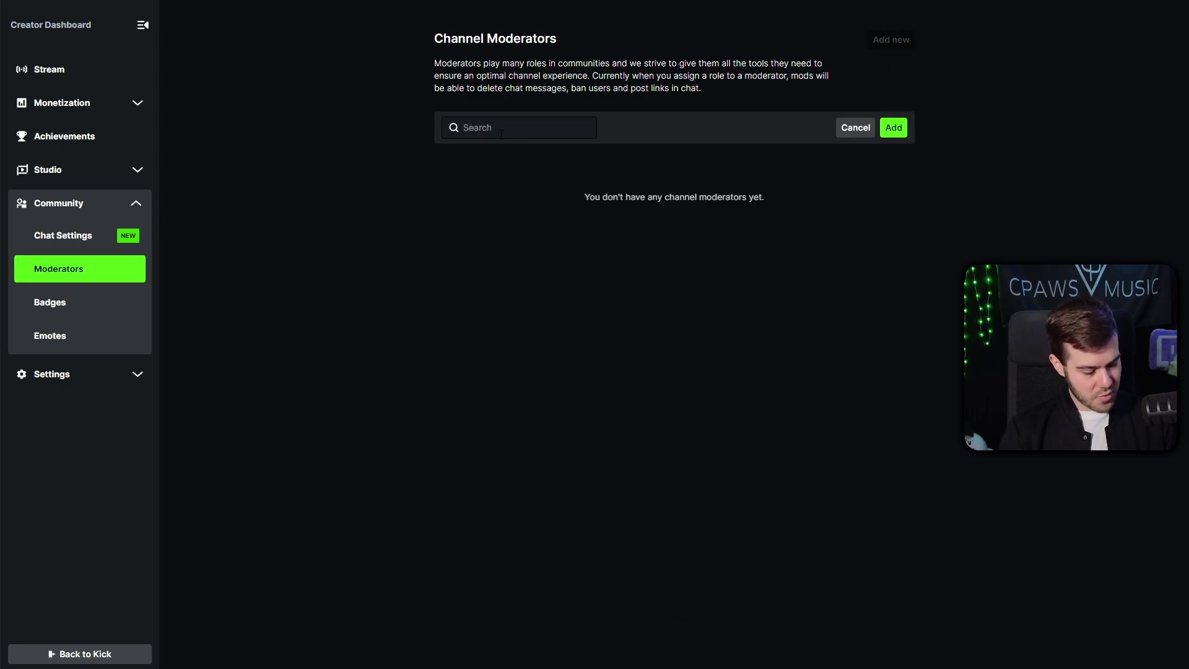
type("botrix")
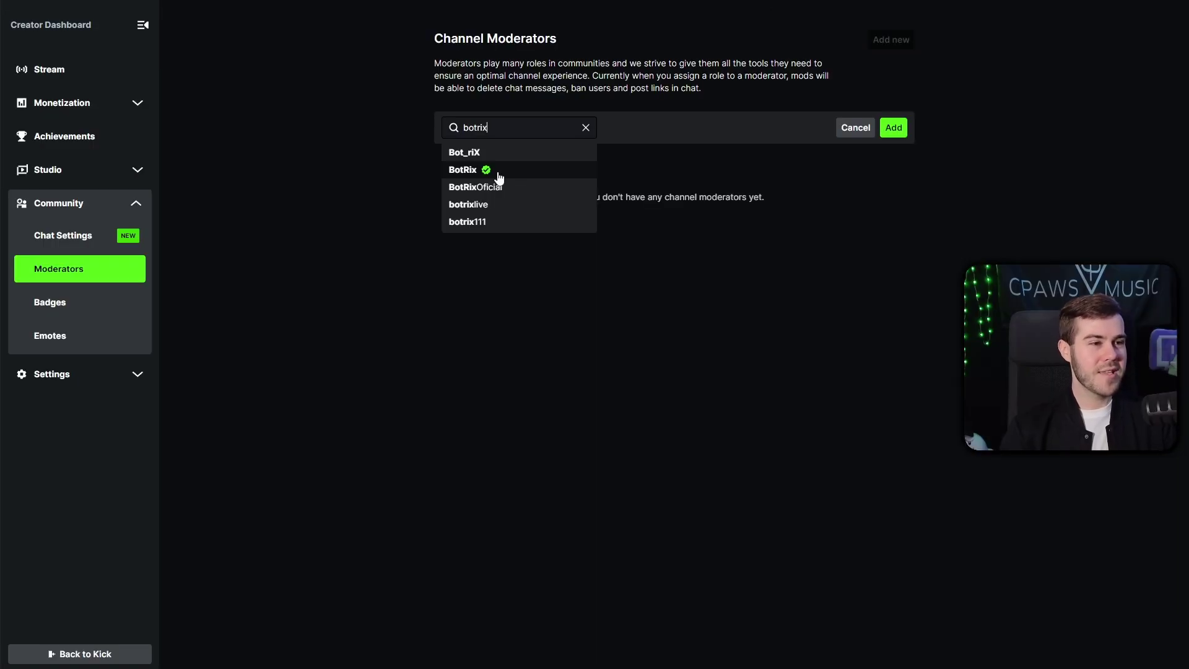
left_click(498, 174)
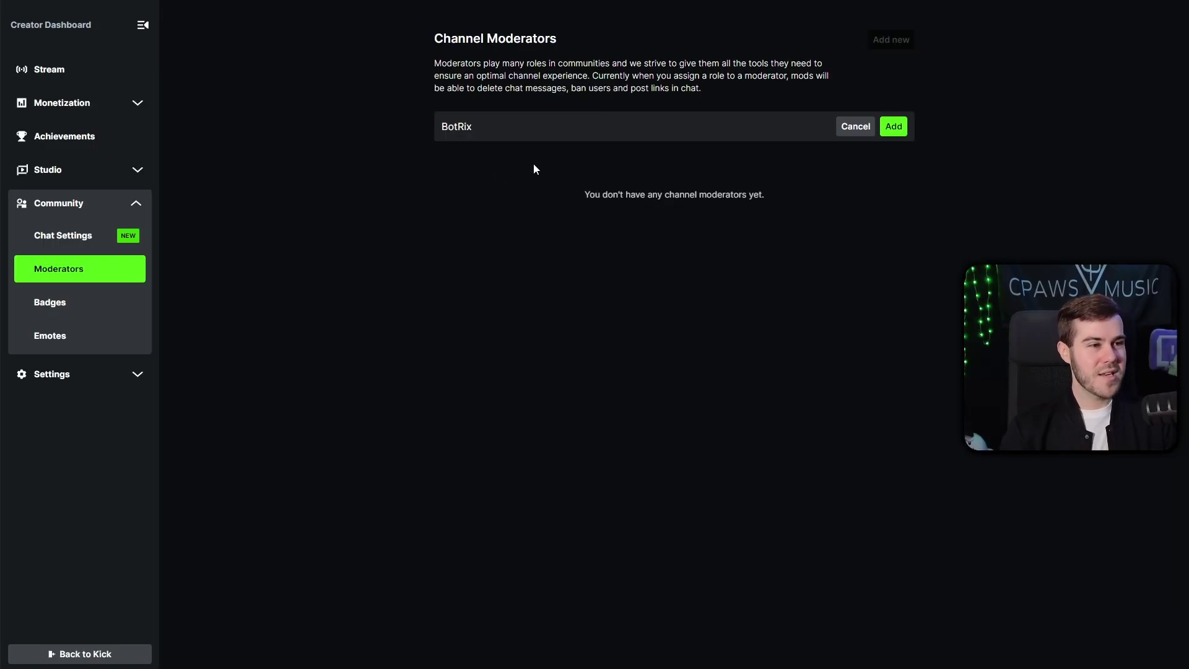
left_click(894, 127)
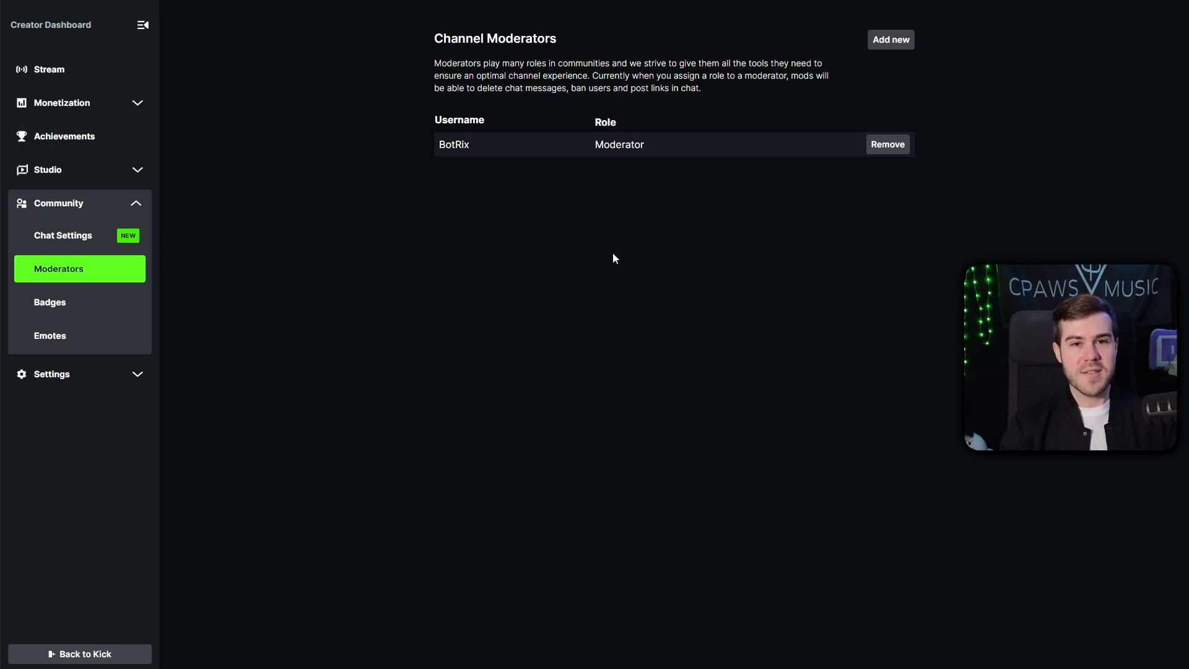
Go to your own Kick channel page and send '/mod botrix' in its chat
left_click(92, 654)
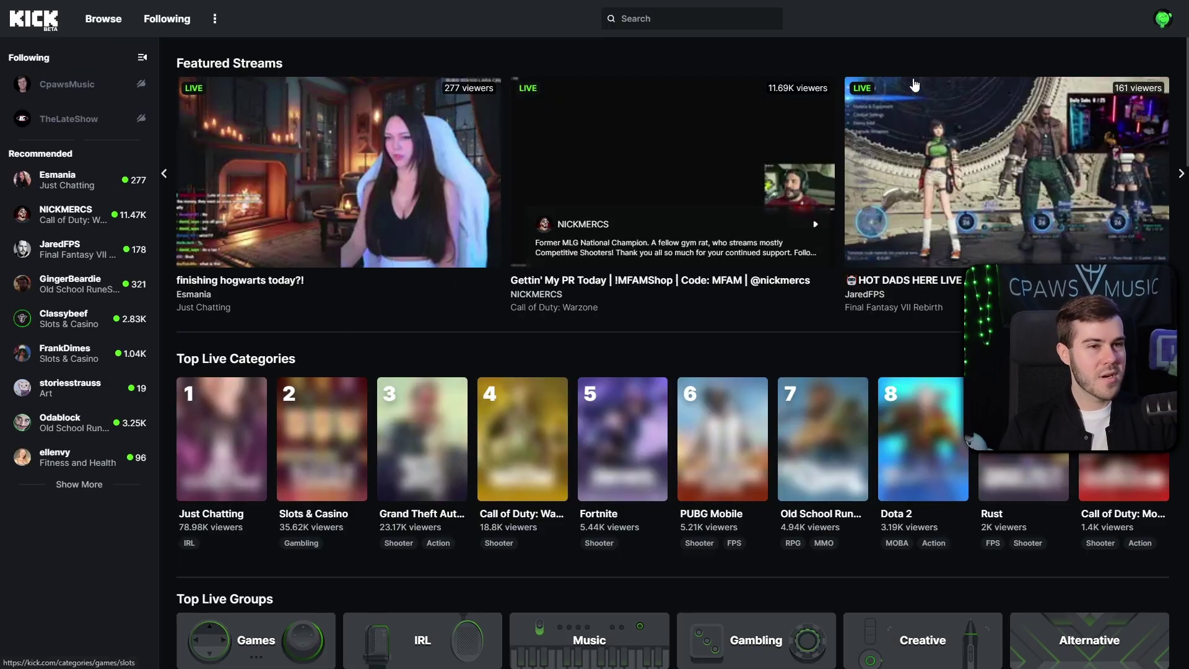
left_click(1163, 18)
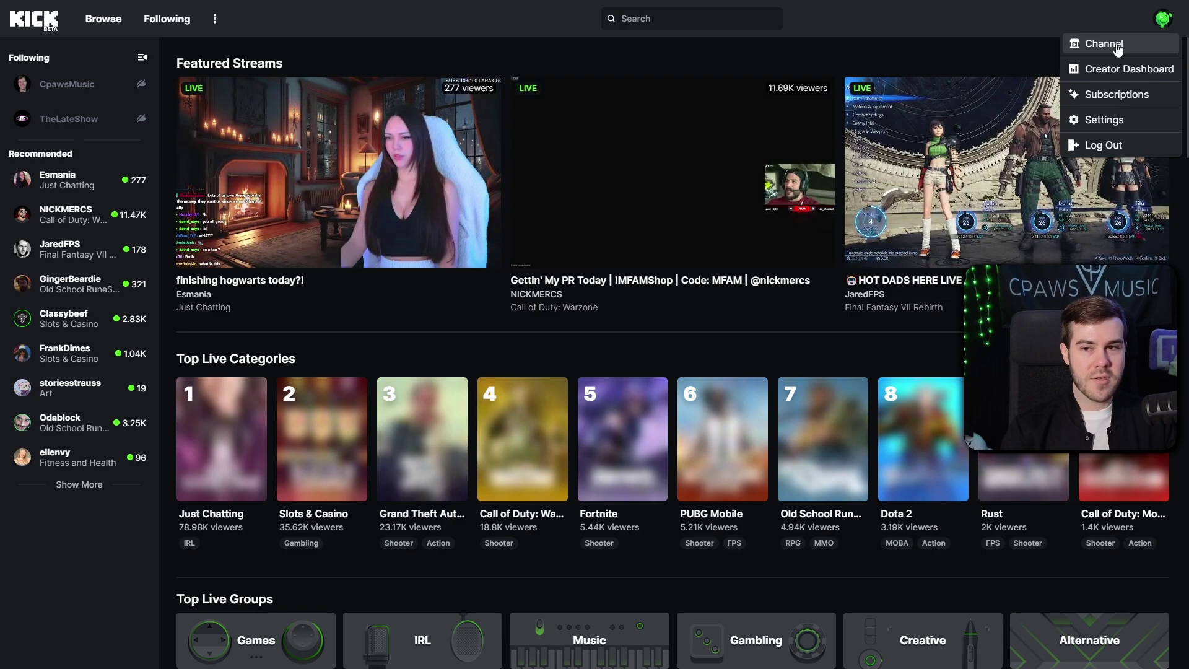
left_click(1119, 50)
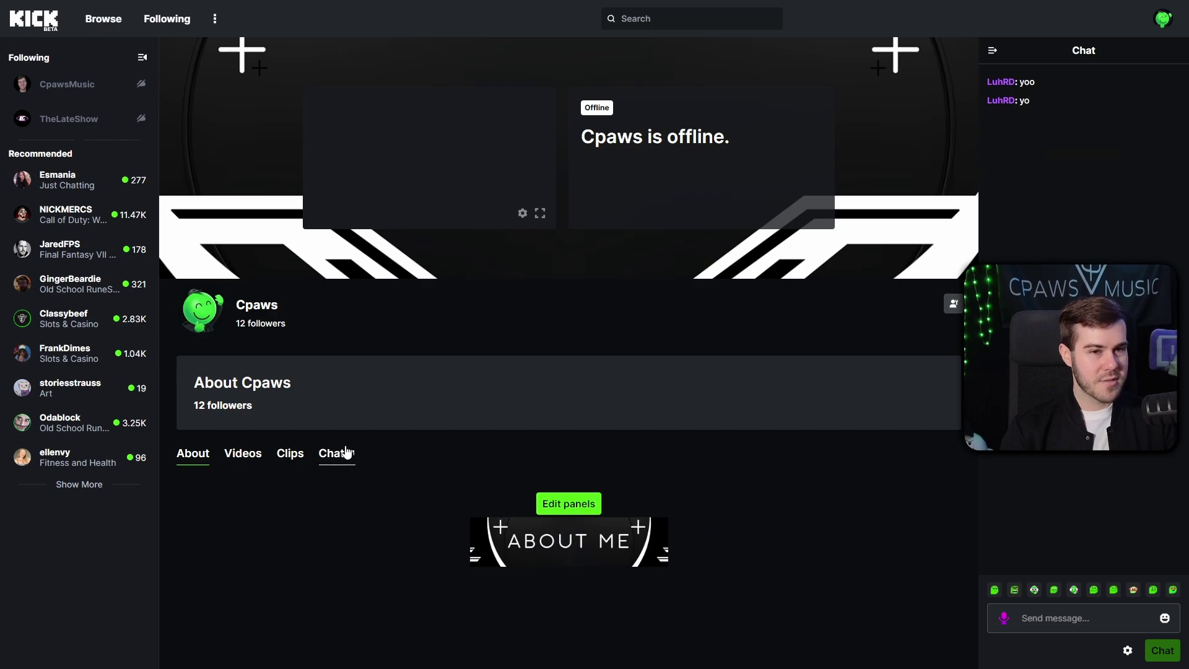
left_click(1030, 617)
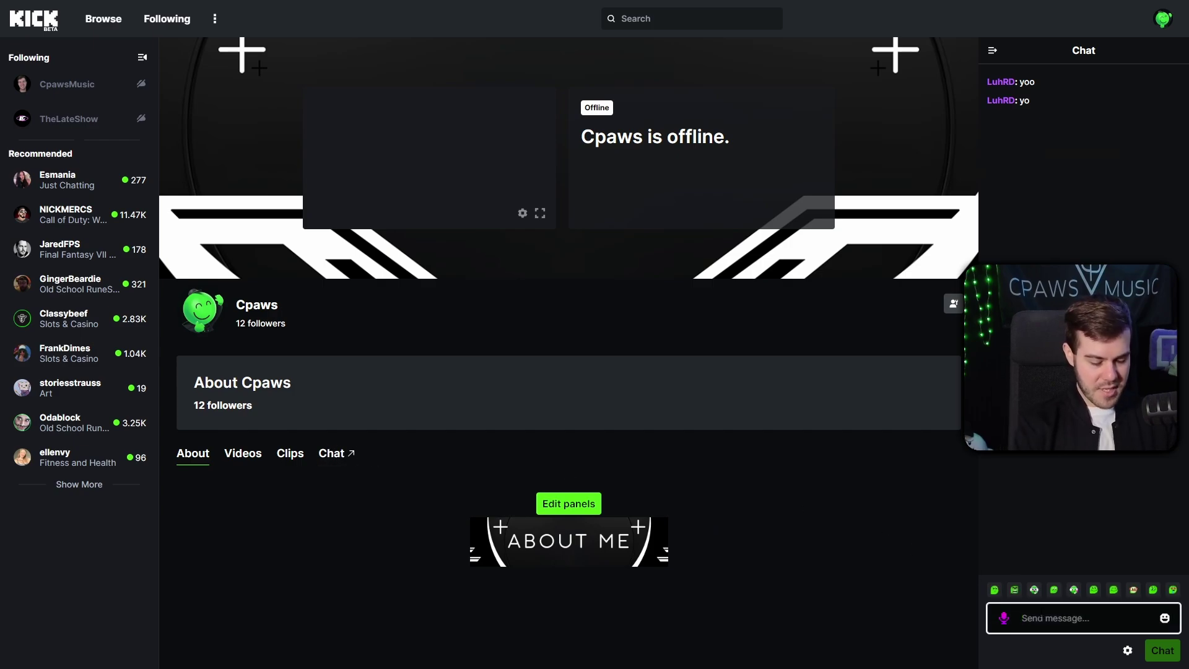
type("/mod")
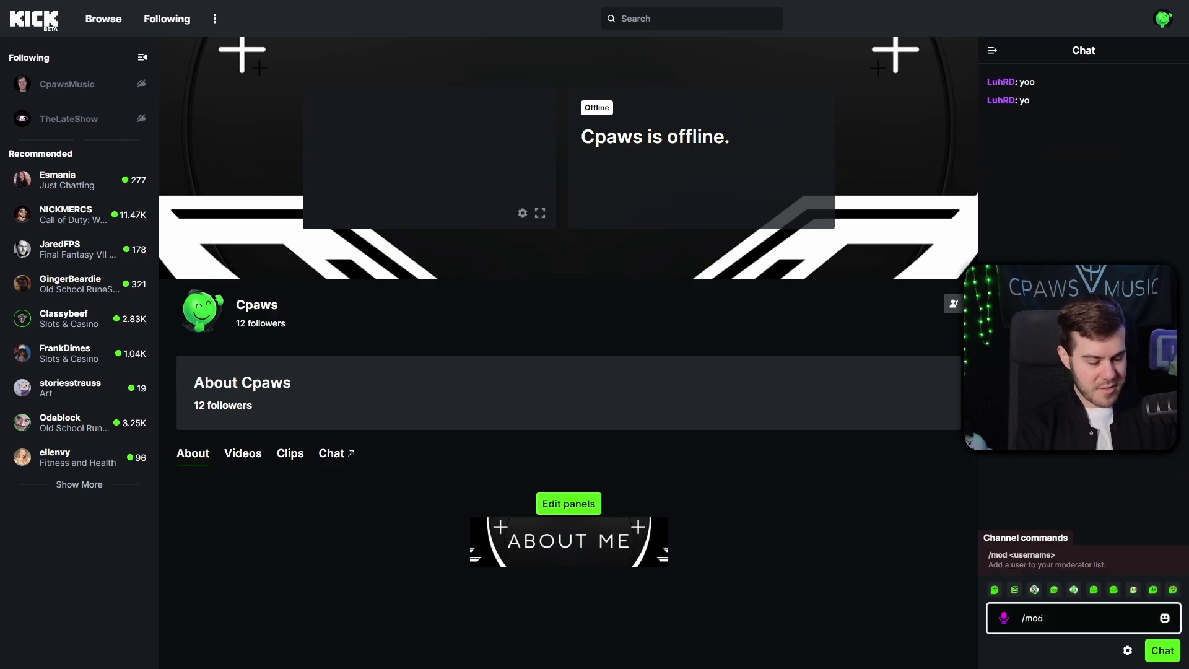
type(" botrix")
left_click(1162, 649)
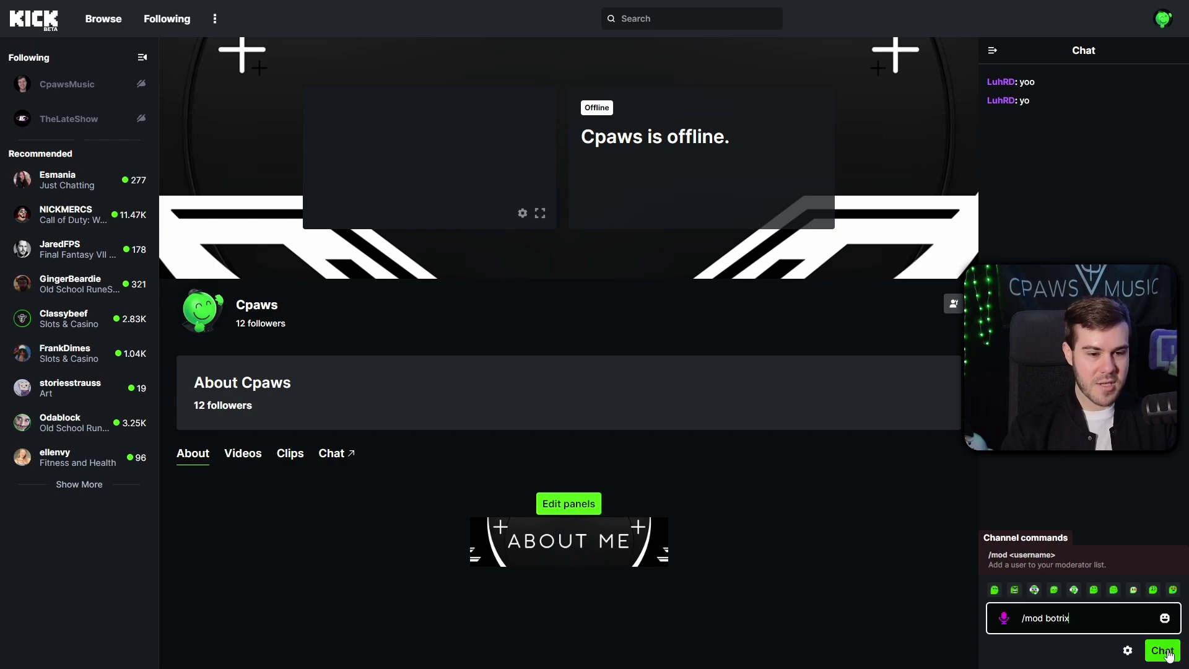
mouse_move(1047, 138)
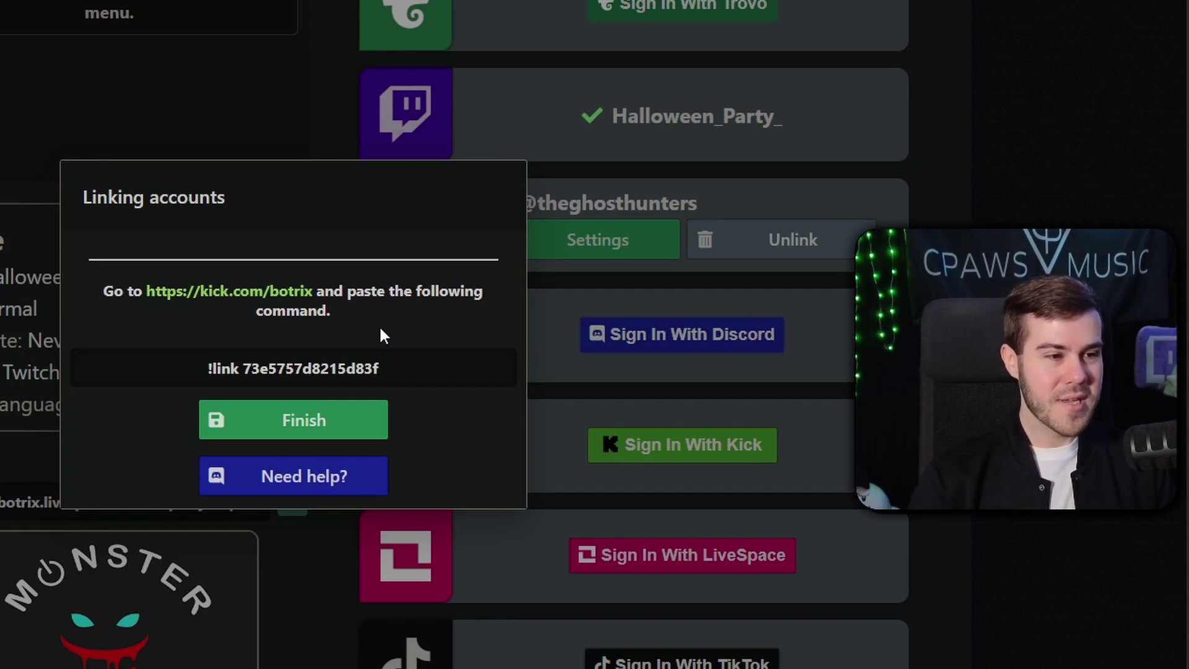
Select and copy the whole !link command from BotRix's Linking accounts dialog
left_click_drag(207, 369, 284, 369)
left_click(404, 378)
left_click(285, 369)
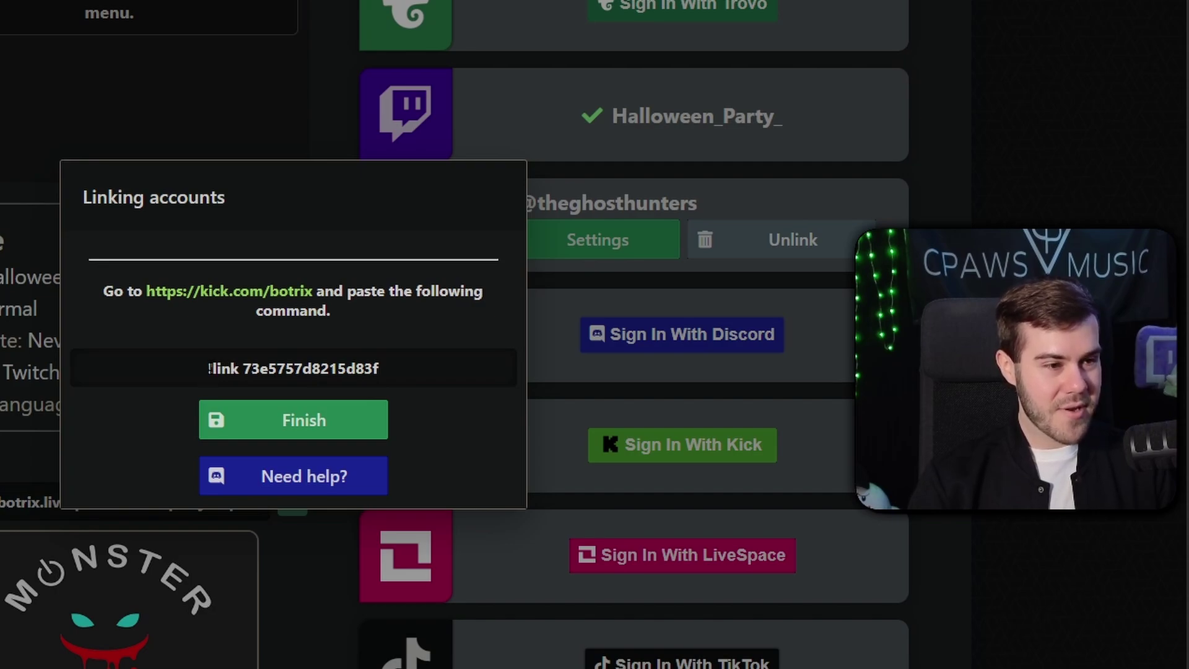
left_click_drag(230, 369, 379, 369)
key("ctrl+c")
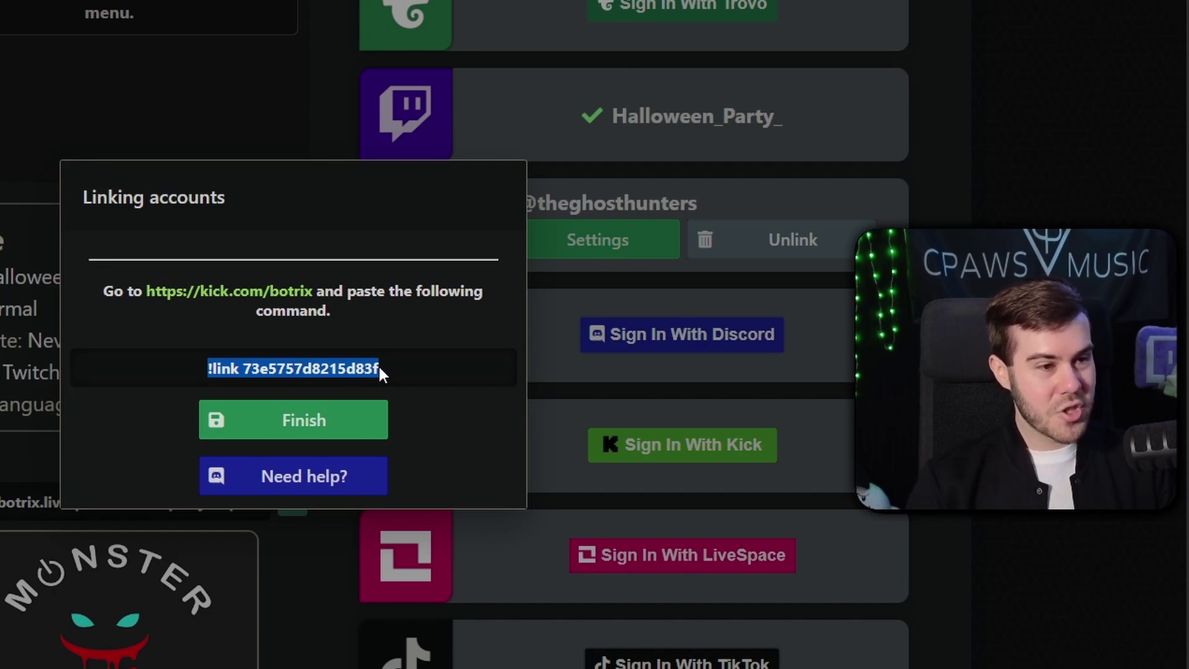
left_click(379, 367)
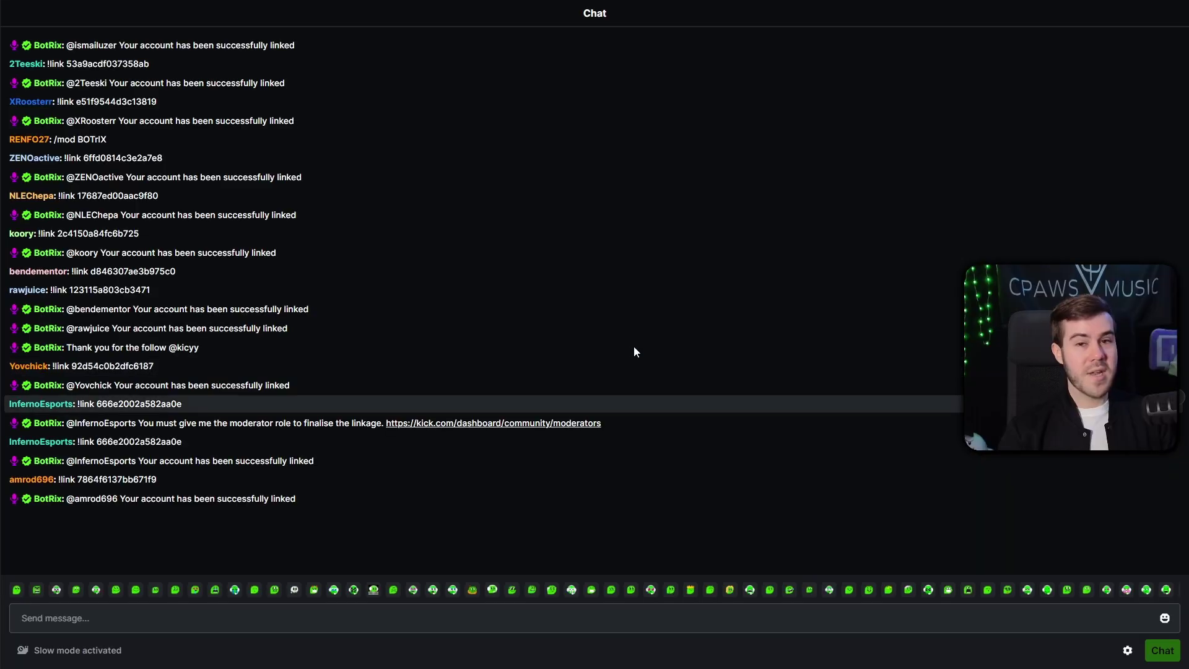
Paste the copied !link command into the Kick channel chat and send it
left_click(217, 614)
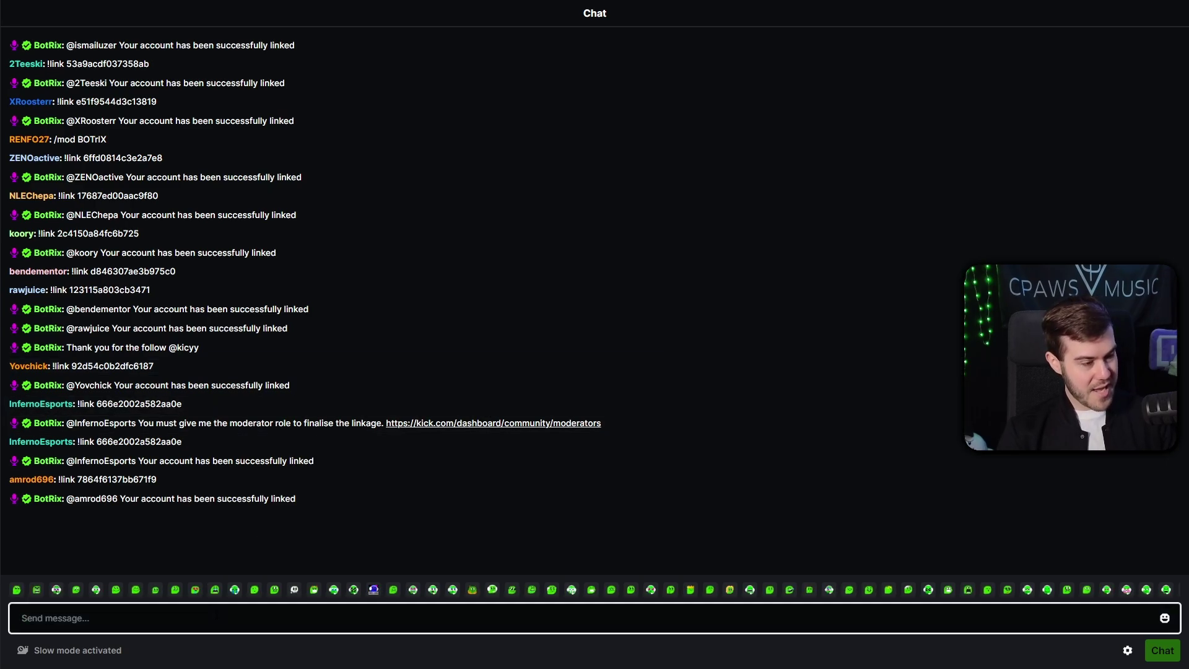
key("ctrl+v")
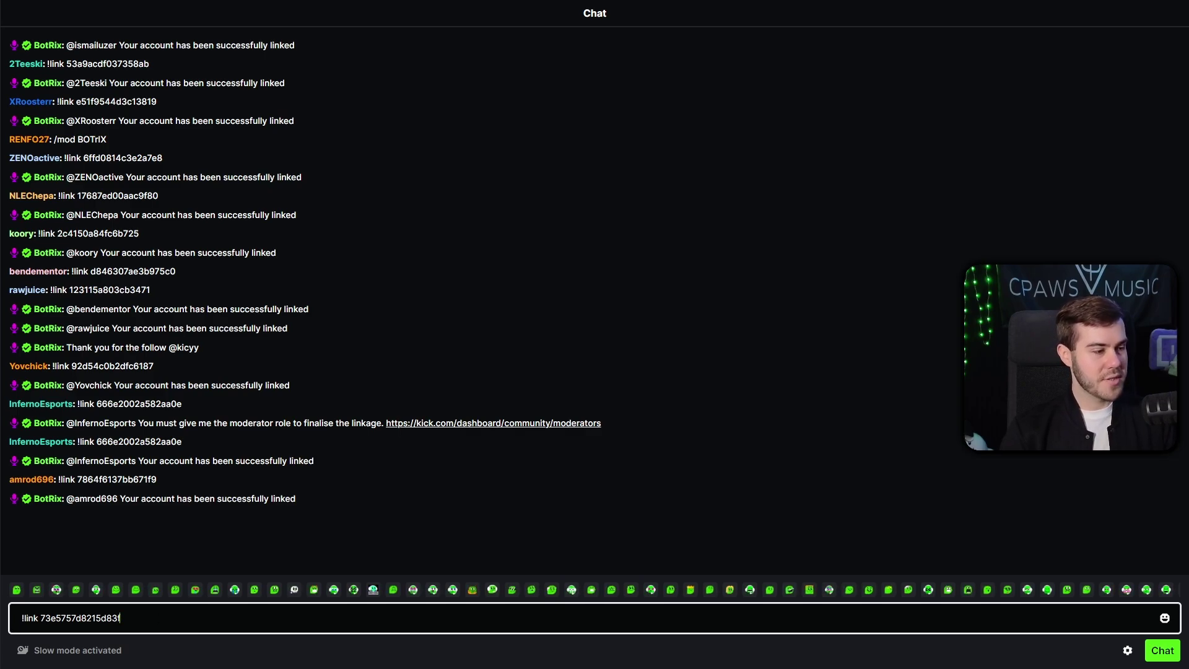
left_click_drag(41, 618, 124, 619)
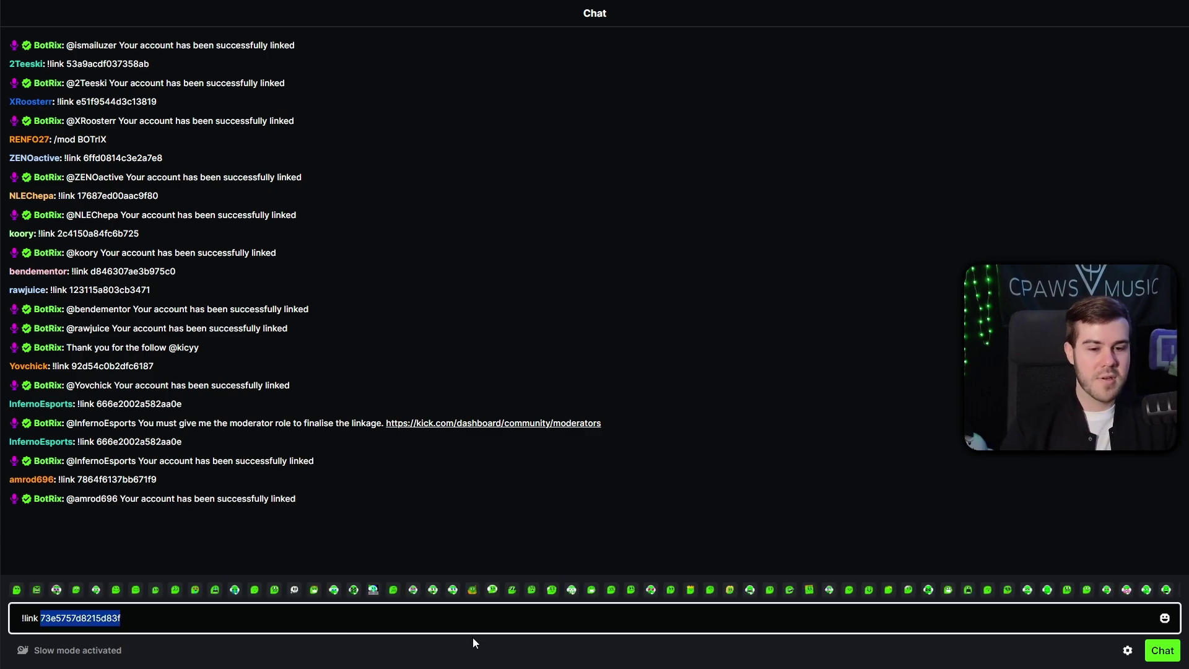
left_click(1163, 650)
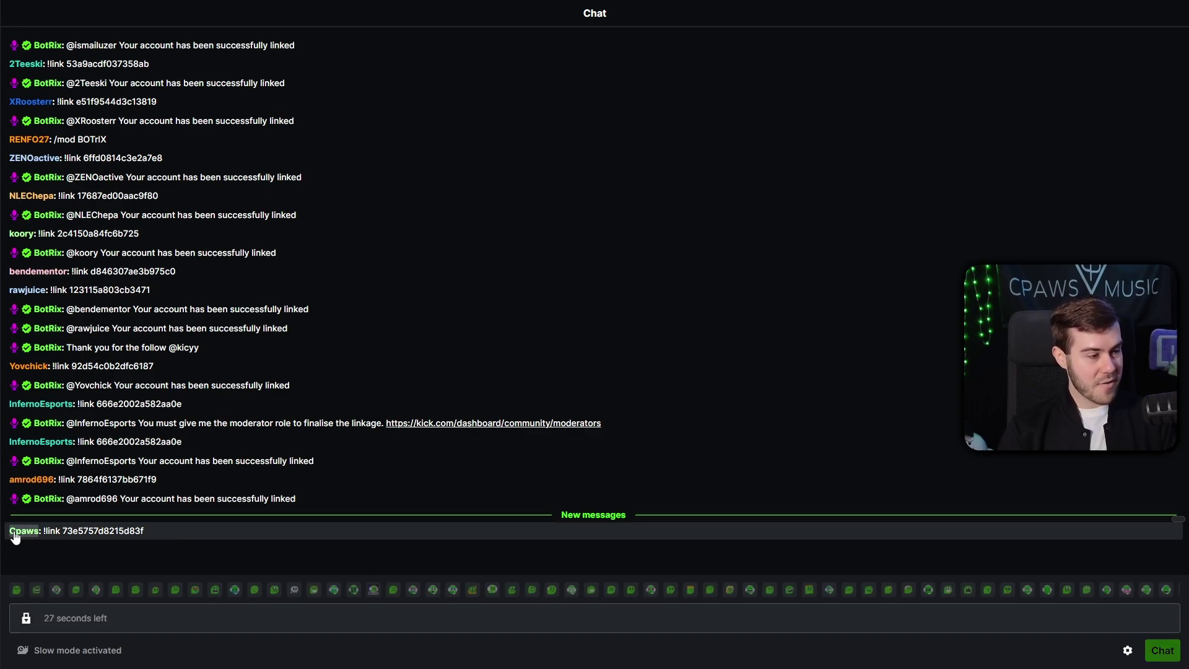
left_click_drag(43, 531, 292, 552)
left_click(292, 552)
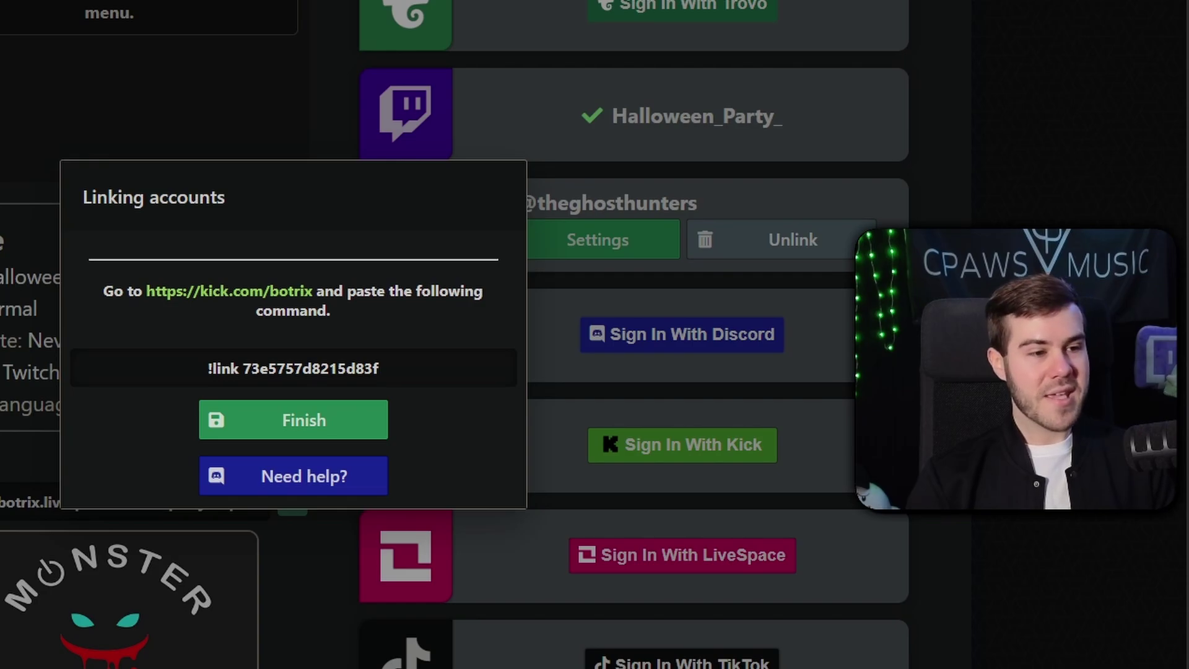
Finish the Linking accounts dialog, then choose Settings on the Kick row to make Kick active
left_click(272, 430)
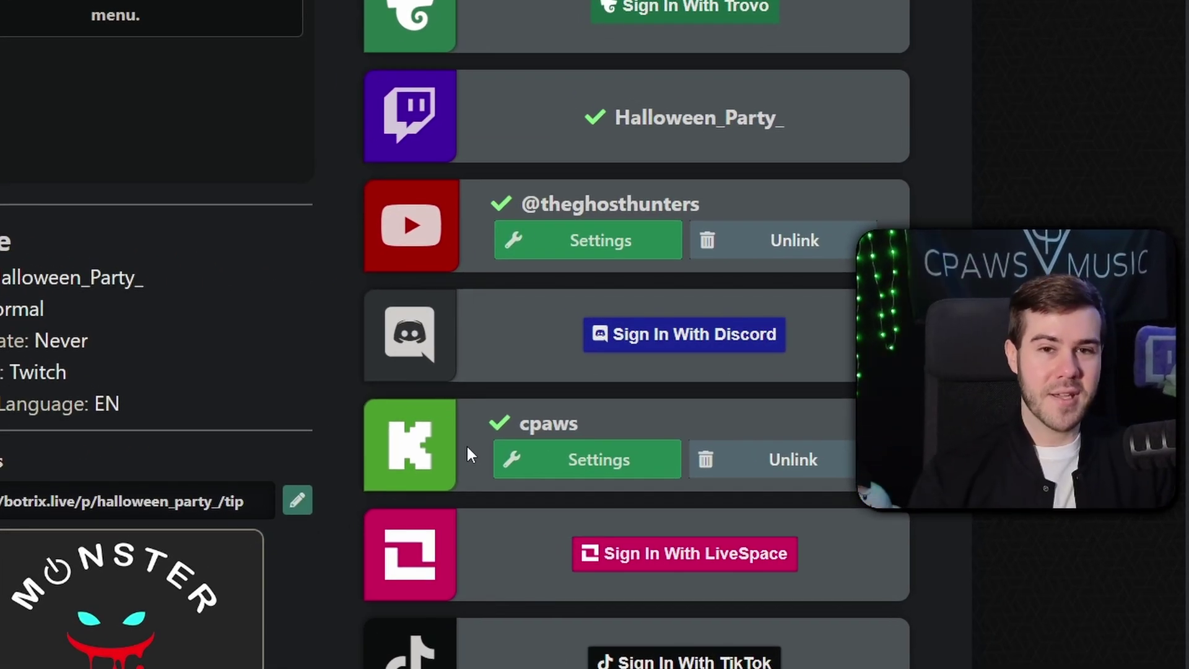
scroll(370, 448, "up", 3)
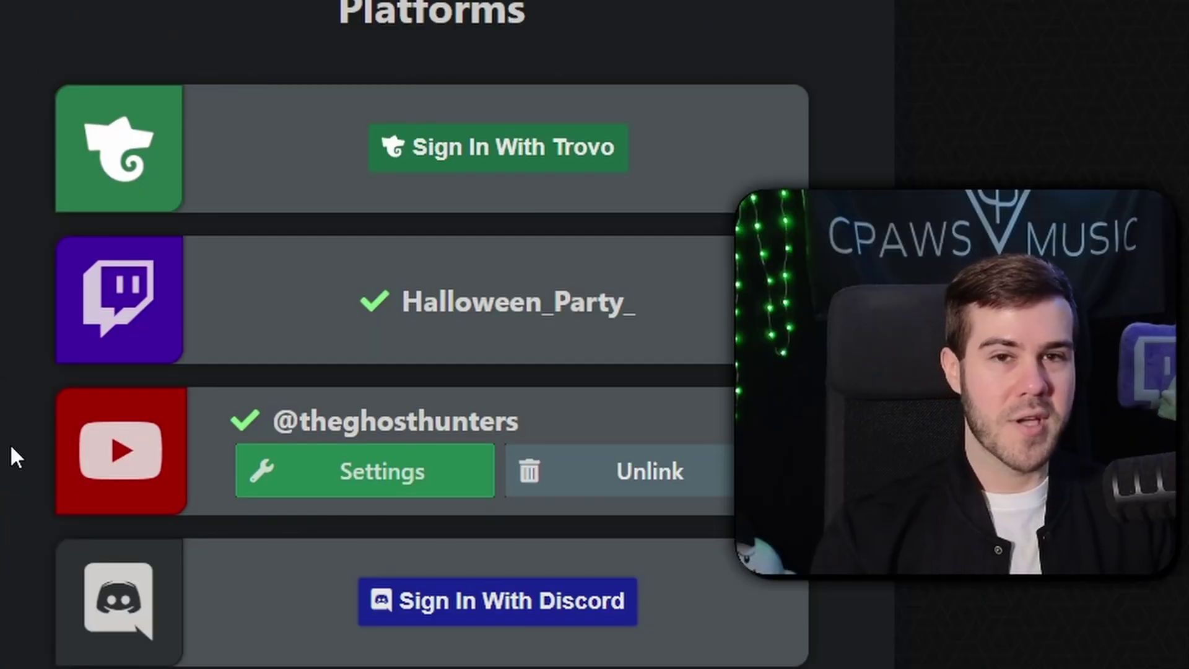
scroll(12, 460, "down", 2)
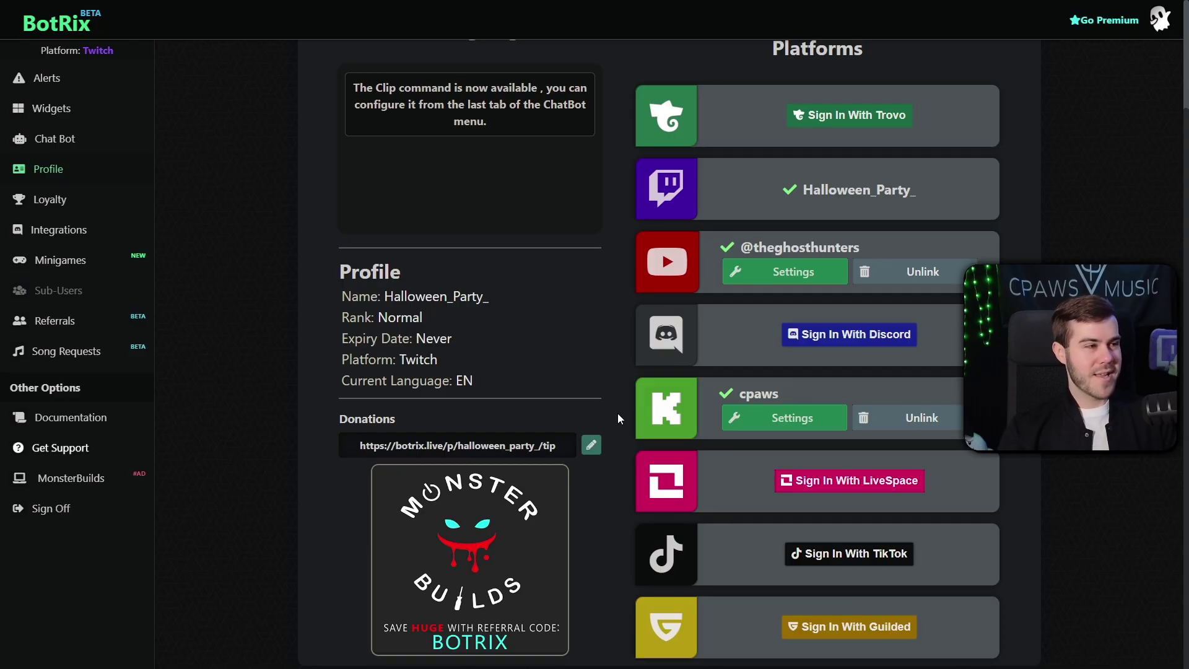
scroll(618, 414, "up", 2)
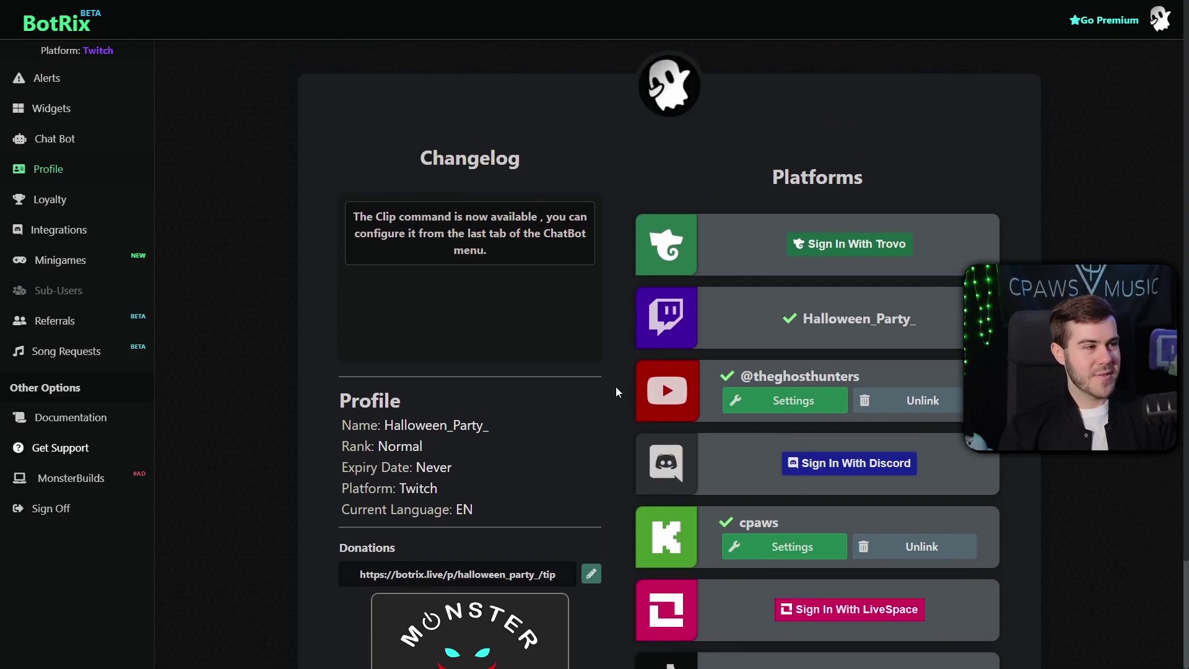
scroll(703, 426, "down", 2)
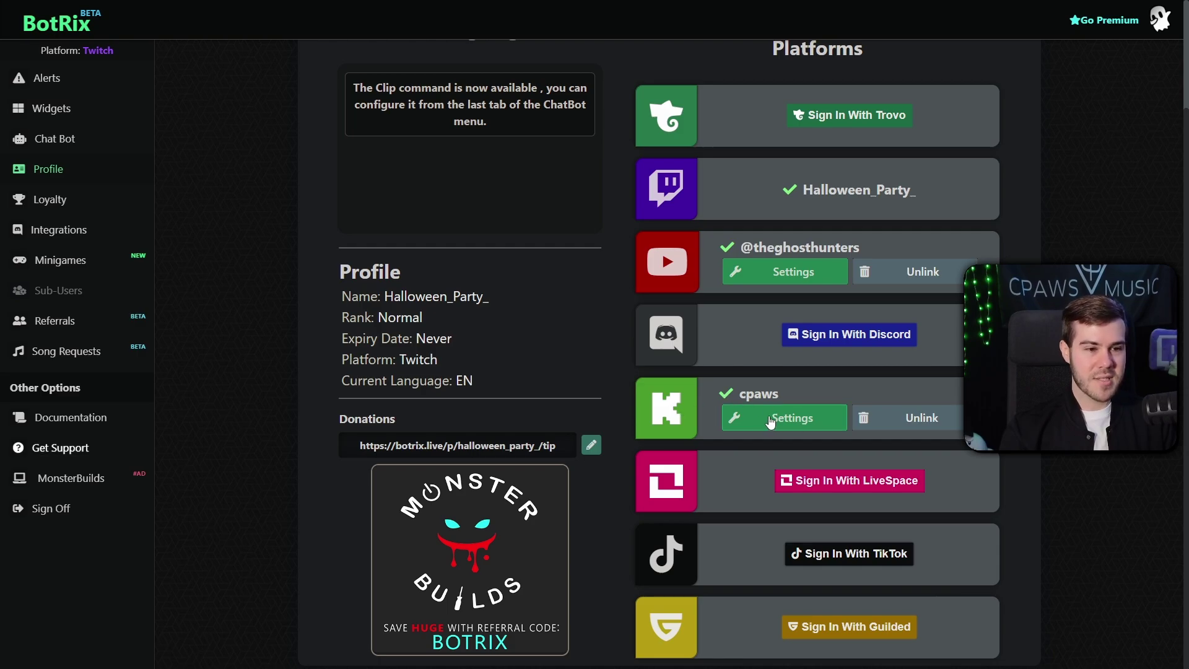
left_click(771, 420)
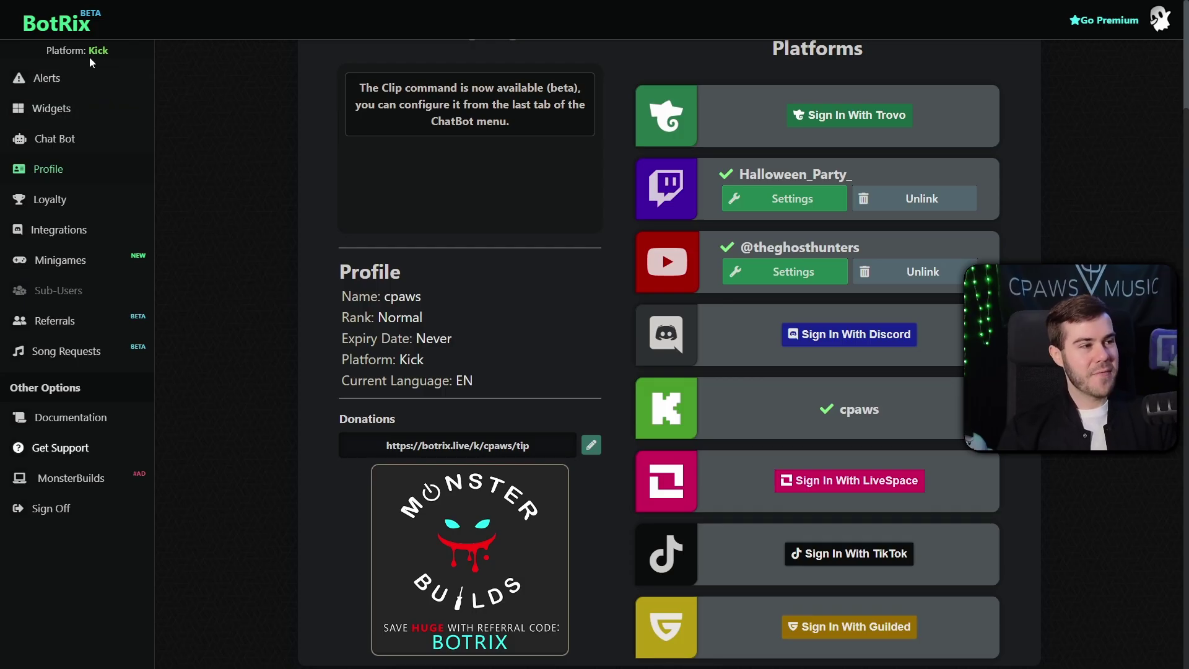
Open Chat Bot from the sidebar and confirm saving its Moderation settings
left_click(92, 145)
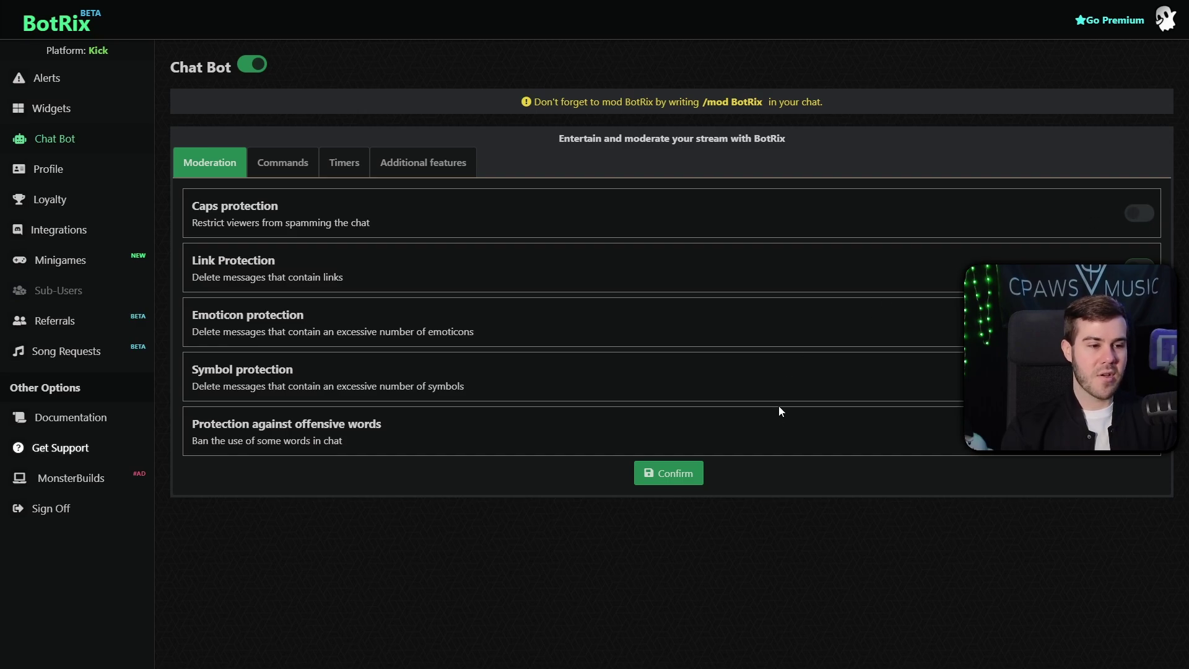
left_click(667, 476)
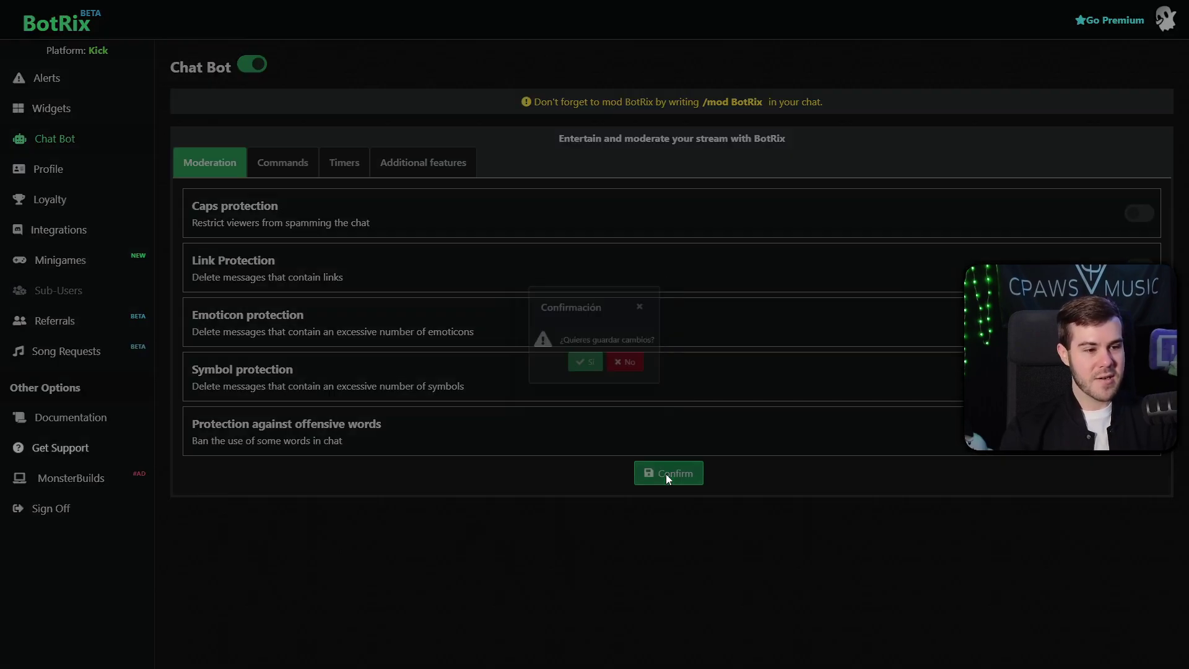
left_click(582, 370)
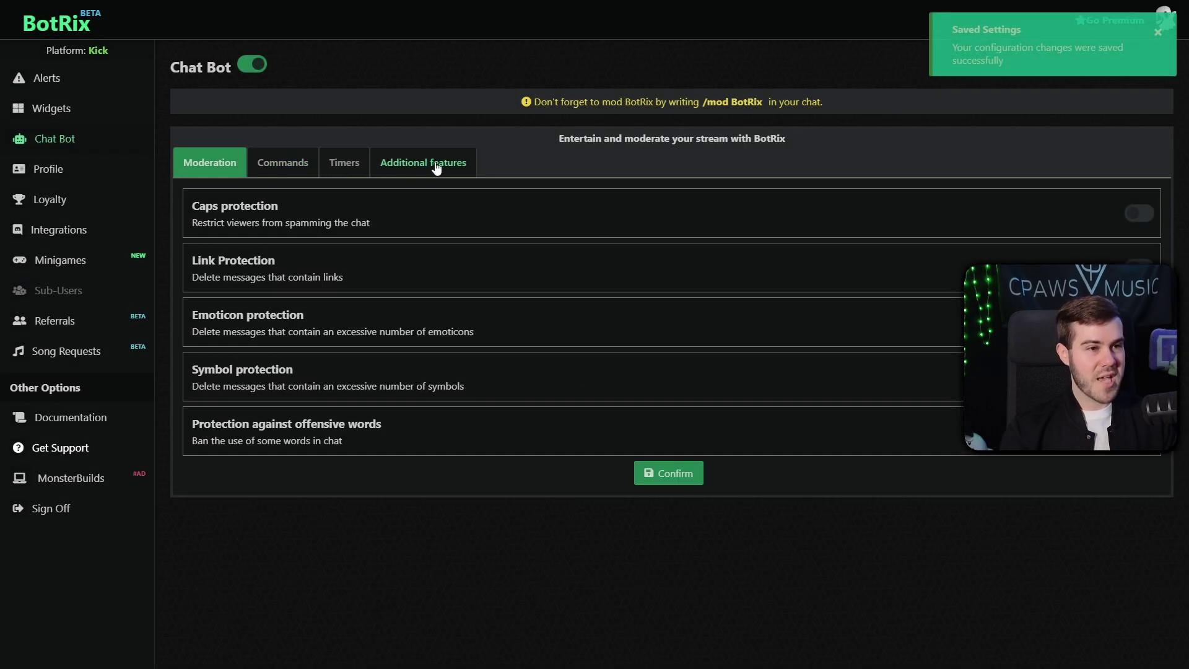
From the Commands list, add a new custom command named !instagram
left_click(282, 172)
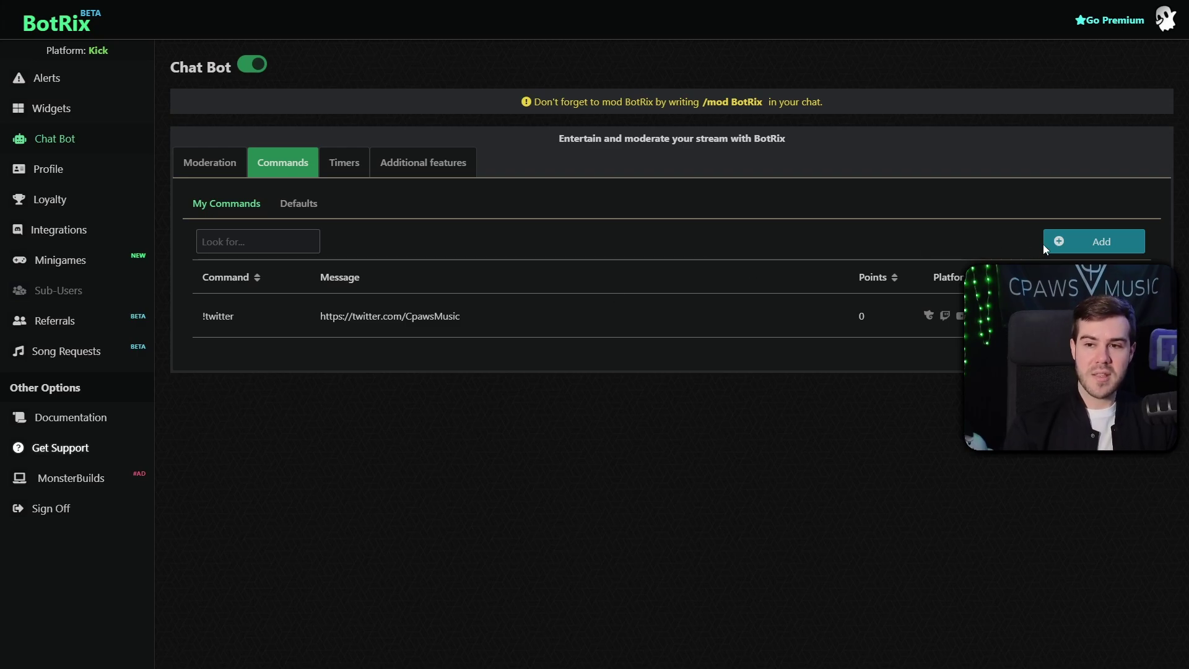
left_click(1084, 243)
left_click(477, 186)
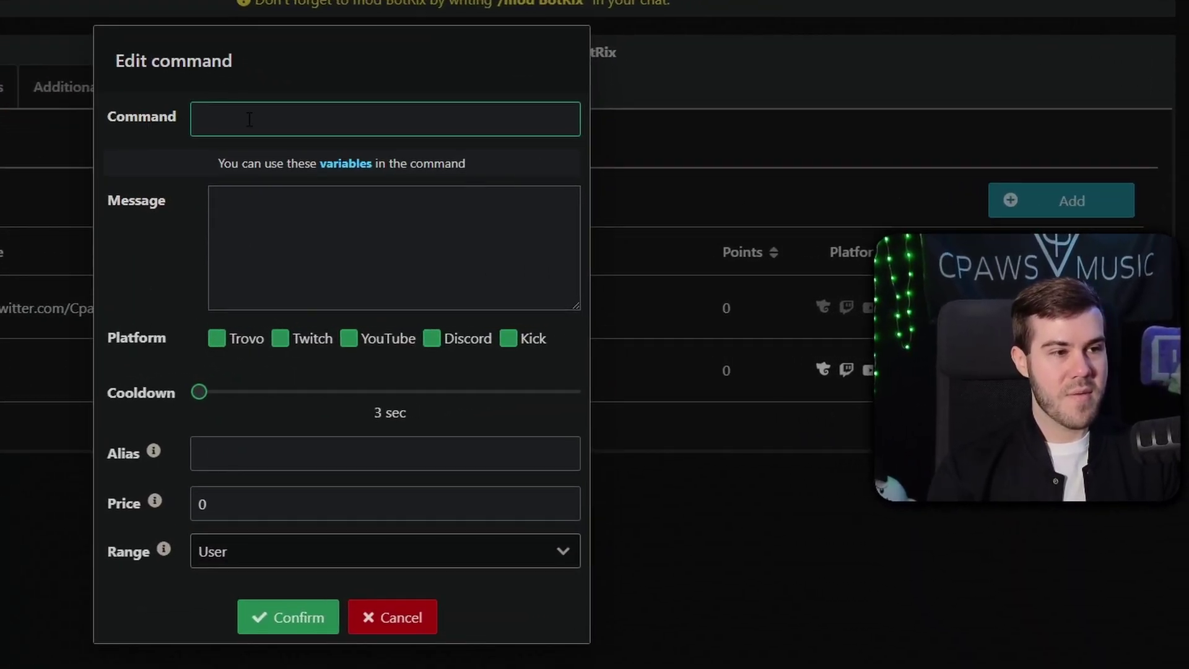
type("!")
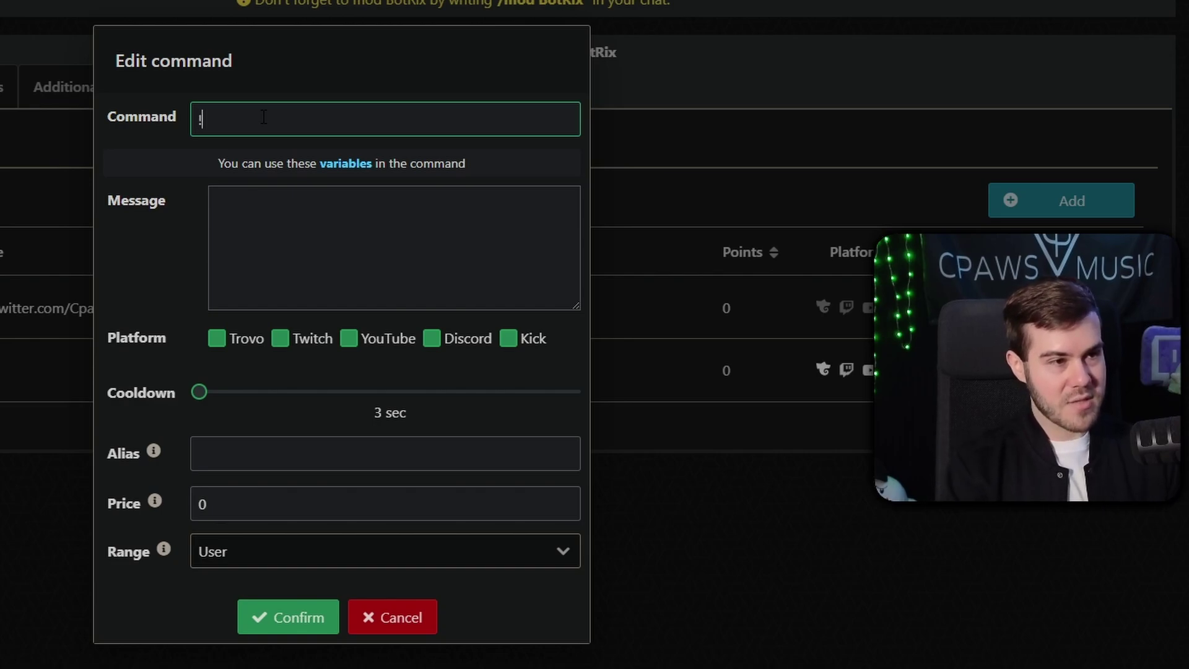
type("insta")
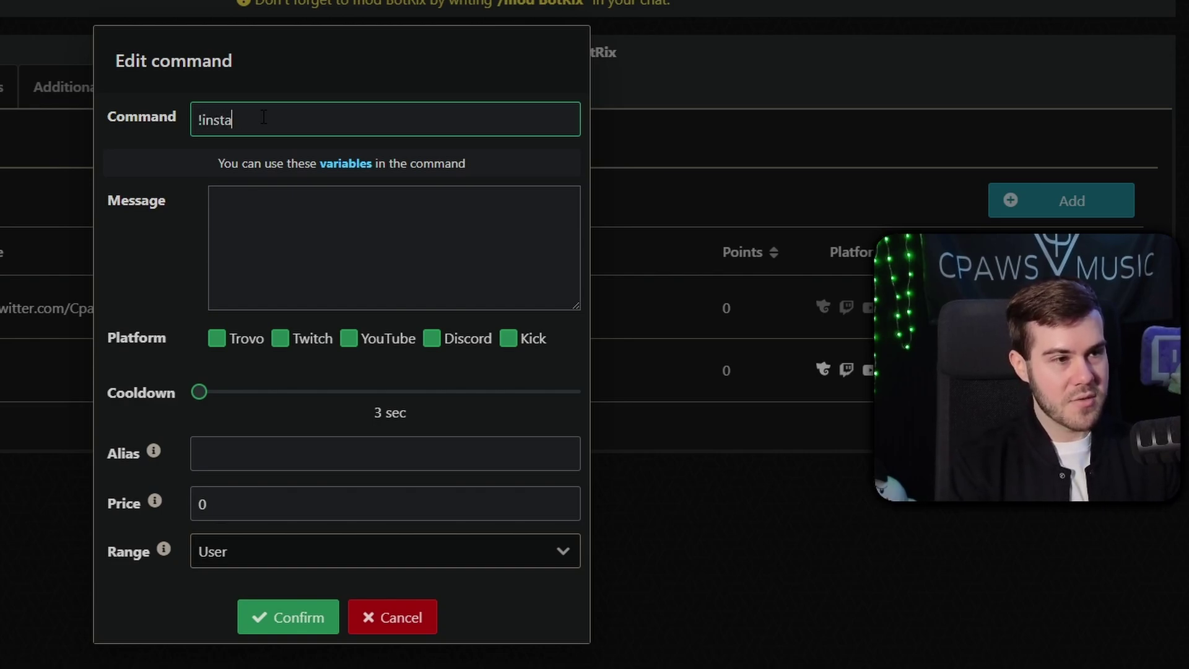
type("gram")
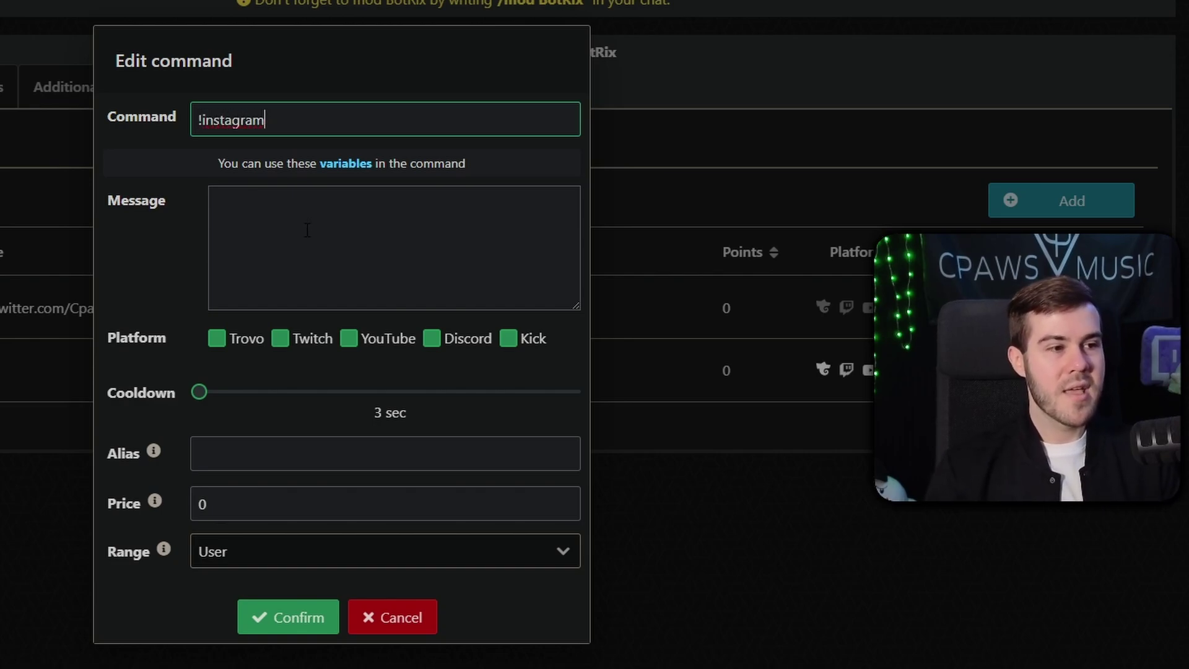
left_click(307, 231)
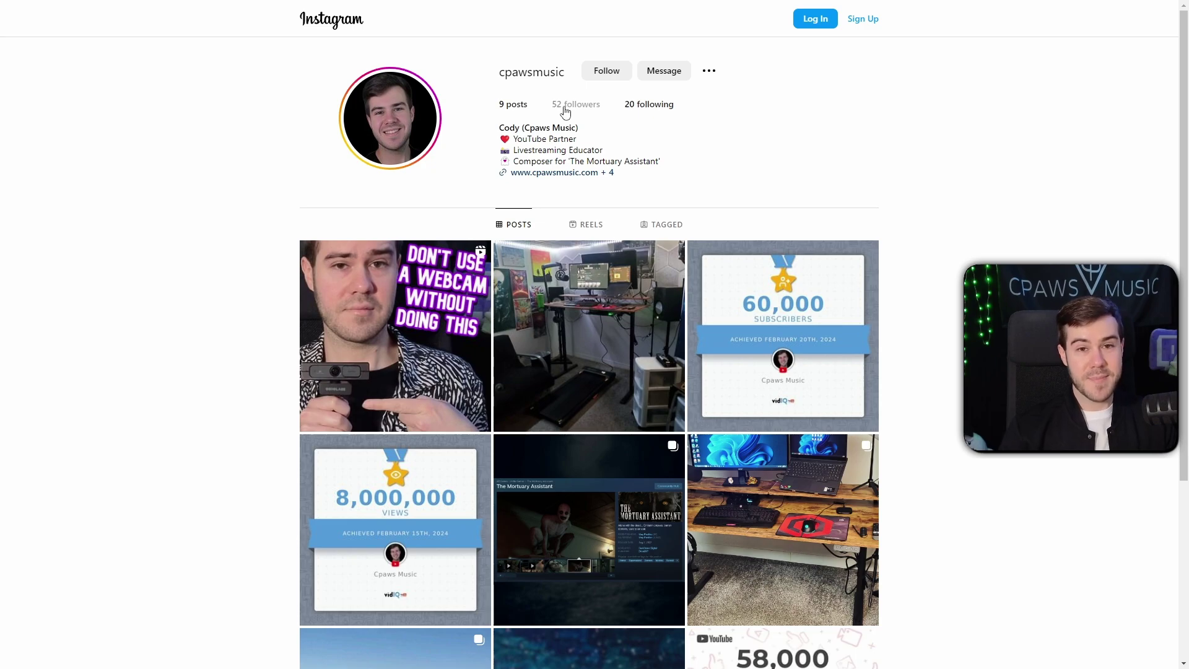
Scroll through the posts on the streamer's Instagram profile page
scroll(557, 363, "down", 3)
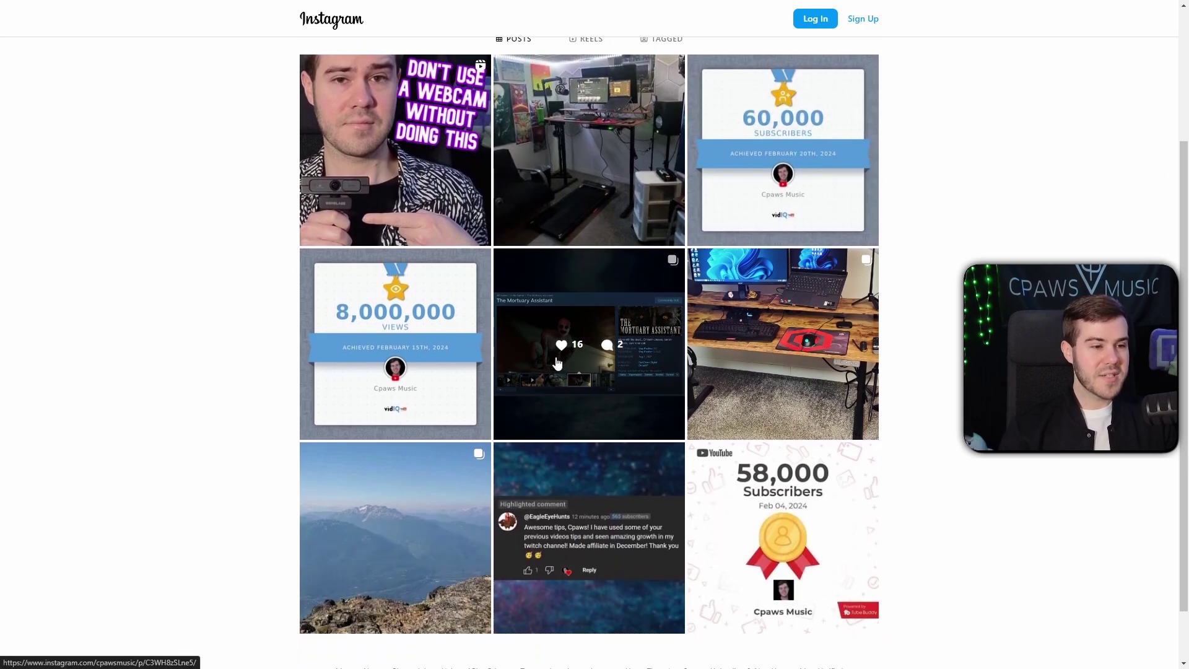
scroll(557, 359, "up", 3)
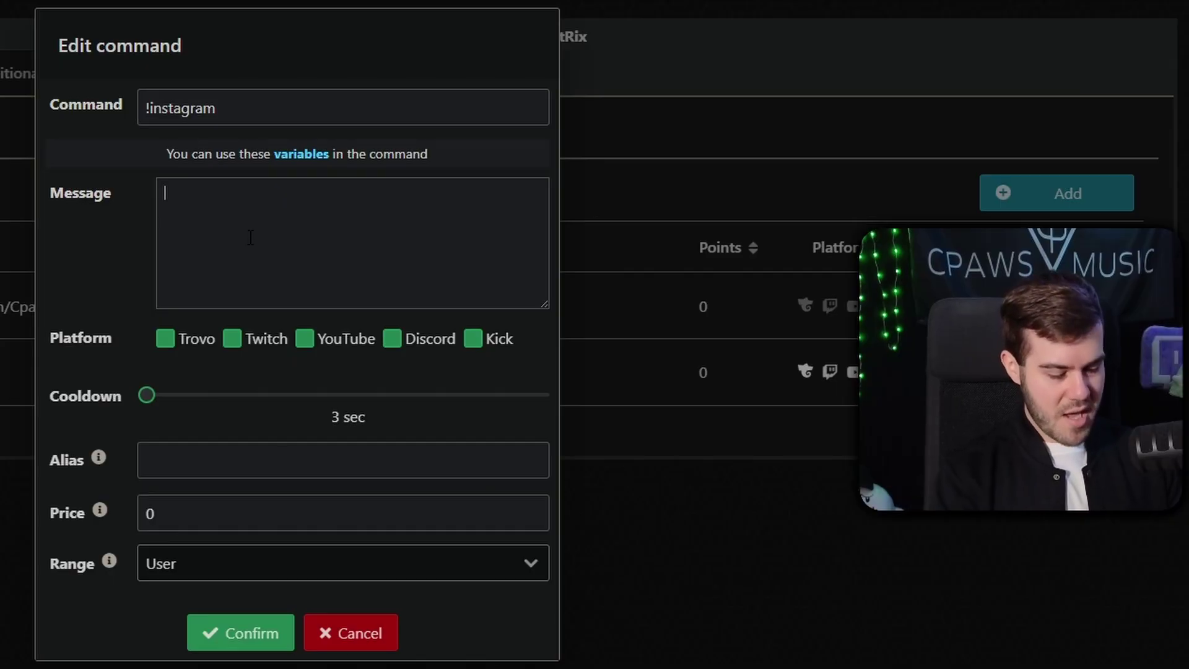
Replace the !instagram message with the pasted Instagram profile link
type("rop a follow")
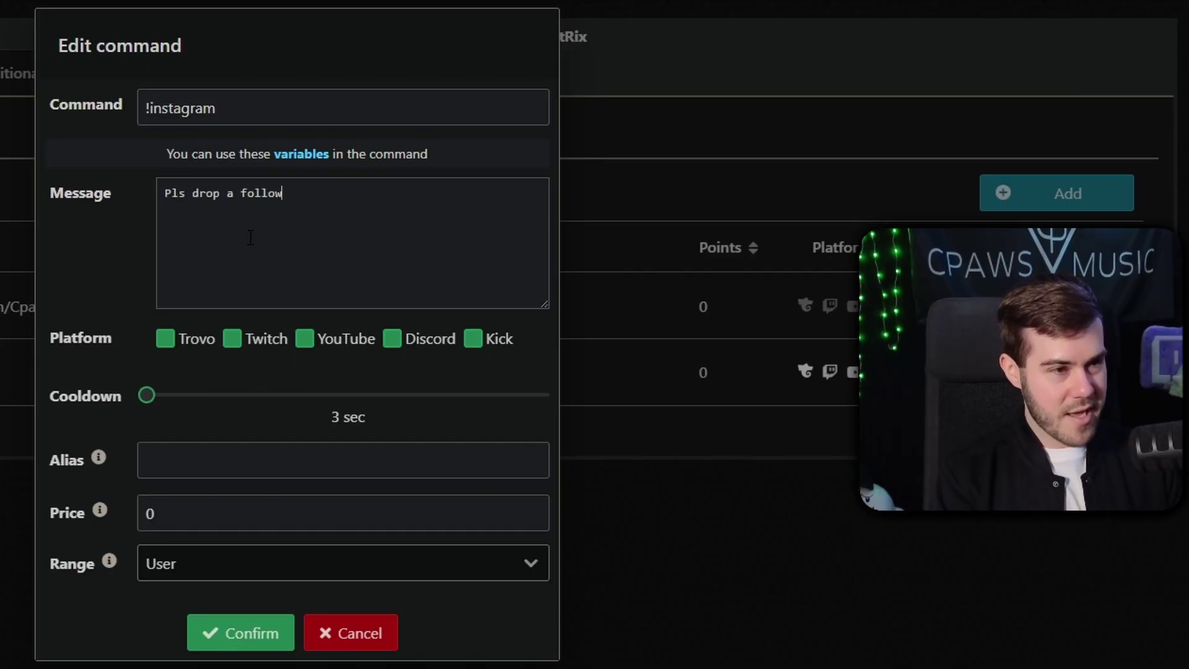
key("ctrl+a")
type("https://www.instagram.com/cpawsmusic/")
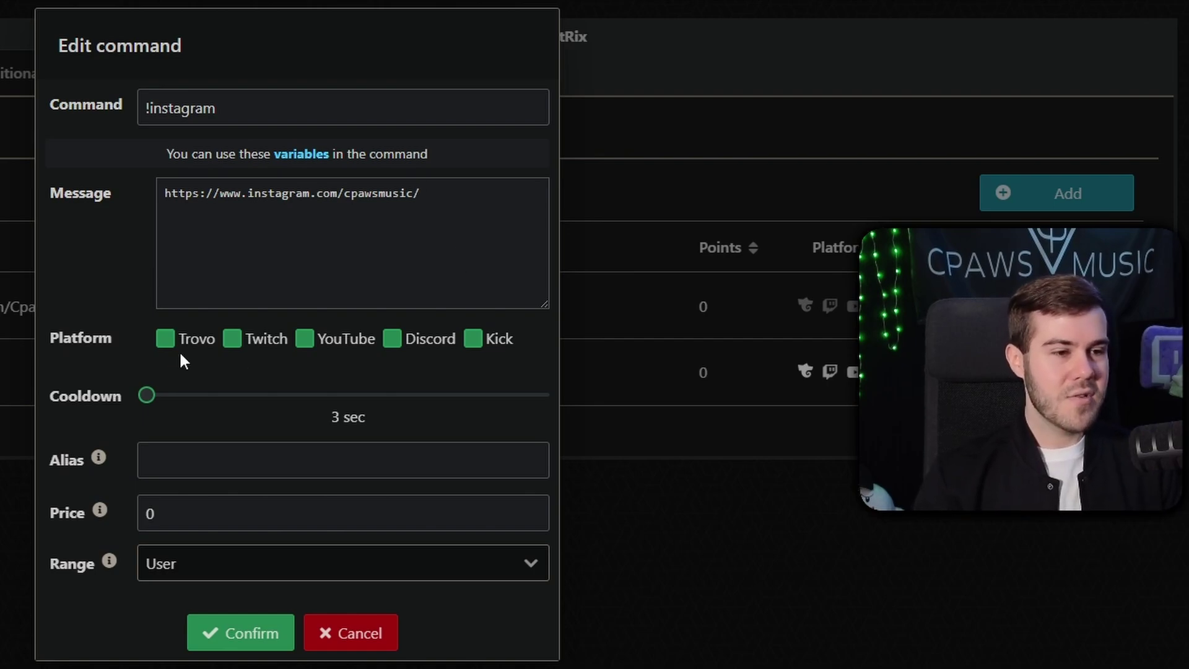
Restrict the command to Kick by unticking Trovo, Twitch, YouTube and Discord
left_click(165, 340)
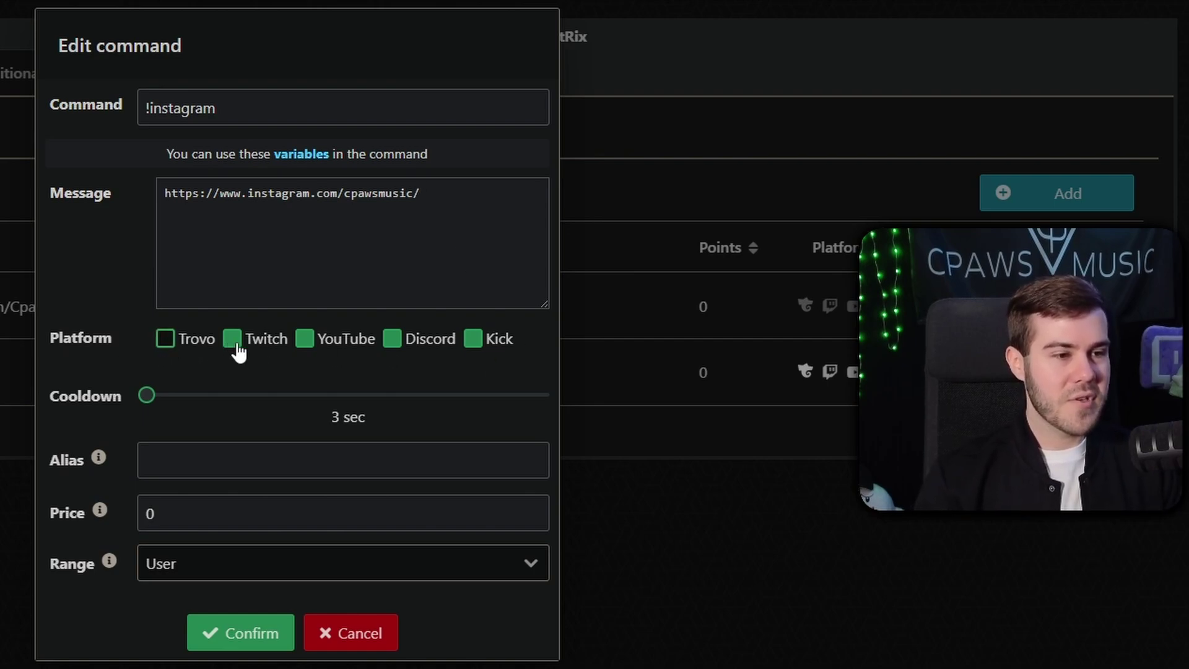
left_click(233, 342)
left_click(306, 341)
left_click(392, 339)
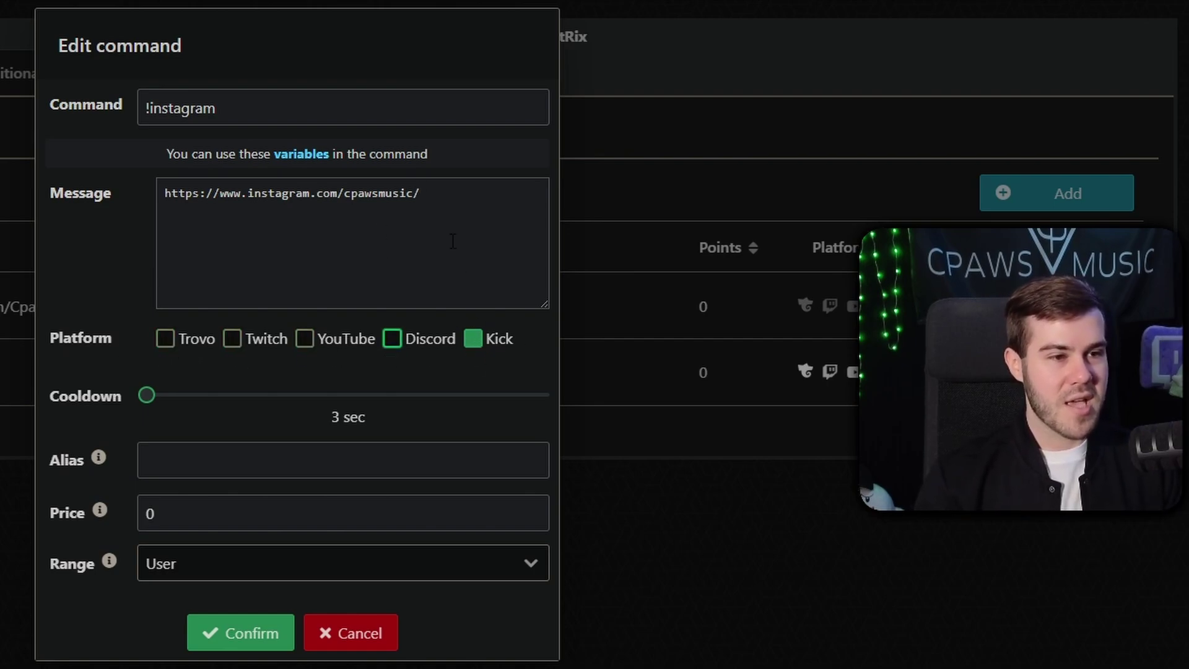
left_click(167, 339)
left_click(233, 339)
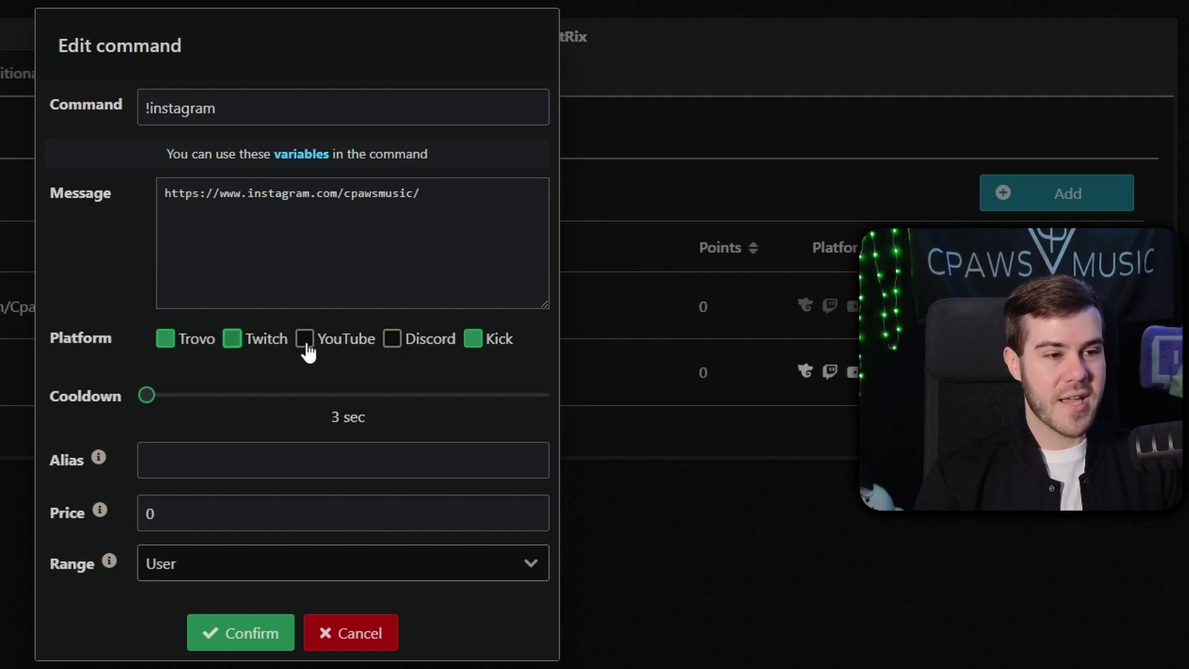
left_click(305, 340)
left_click(393, 340)
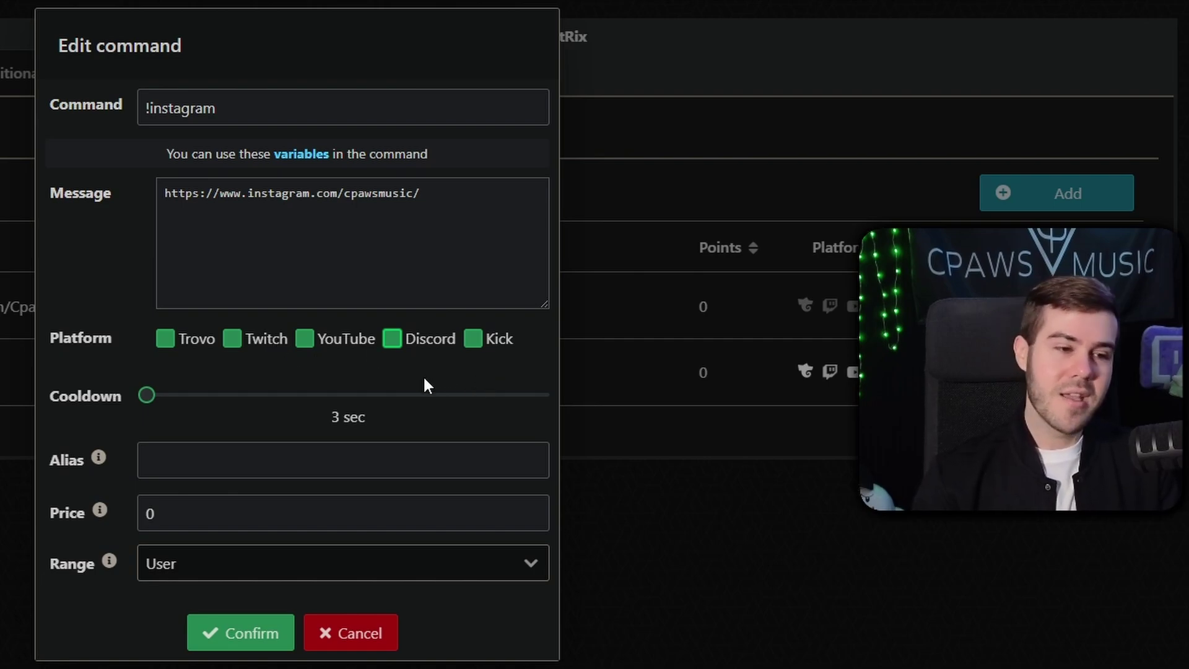
left_click(164, 340)
left_click(239, 339)
left_click(372, 347)
left_click(393, 340)
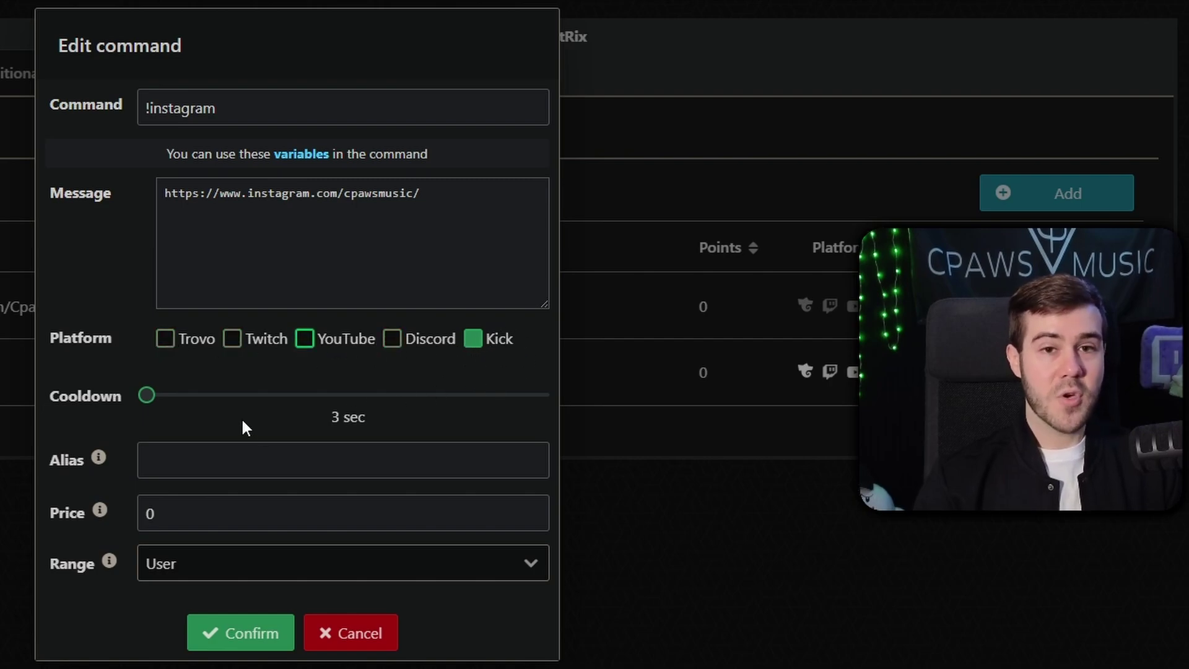
Add the alias !insta to the command and save it
left_click(146, 396)
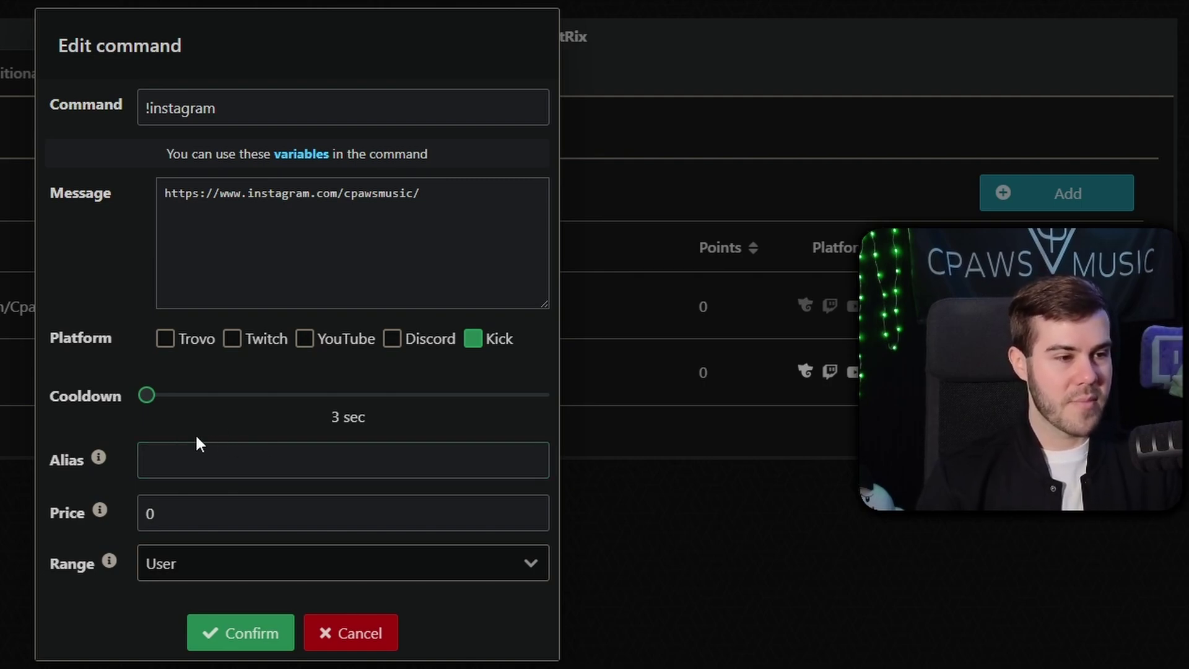
mouse_move(102, 462)
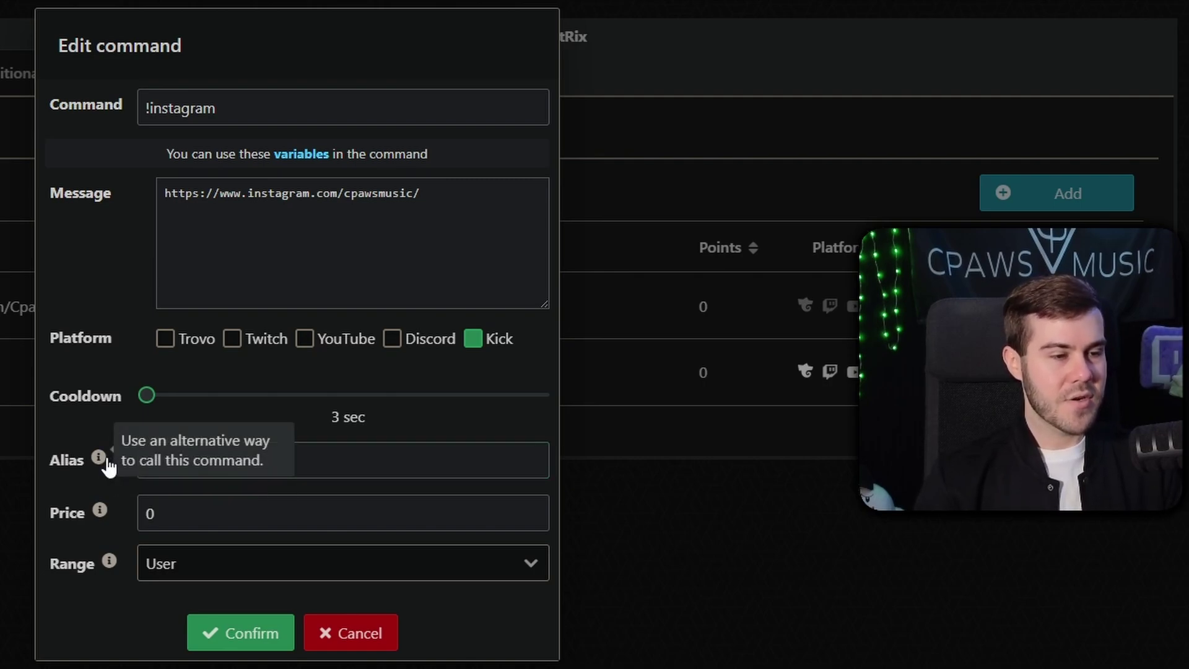
left_click(226, 464)
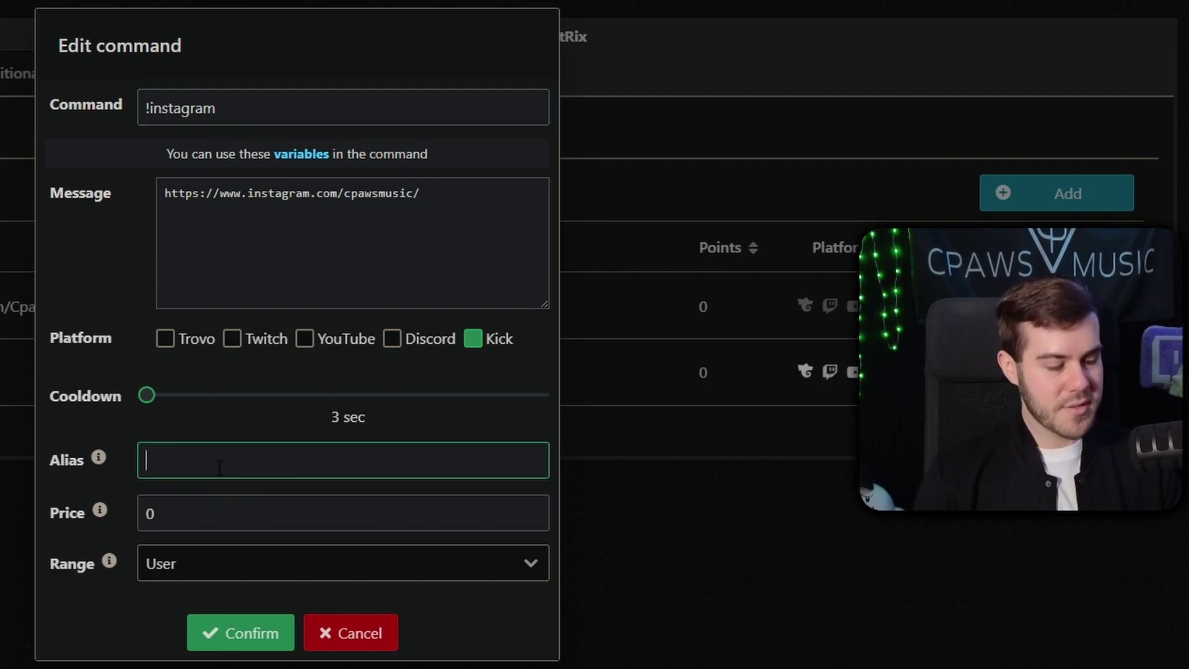
type("!insta")
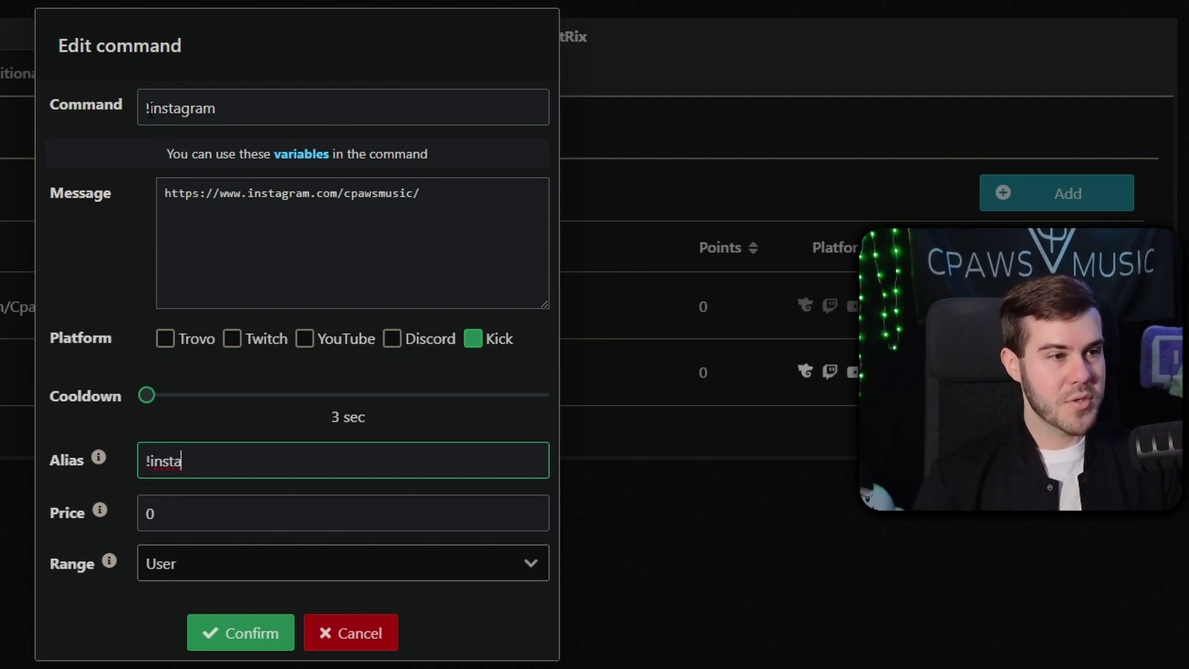
left_click(177, 111)
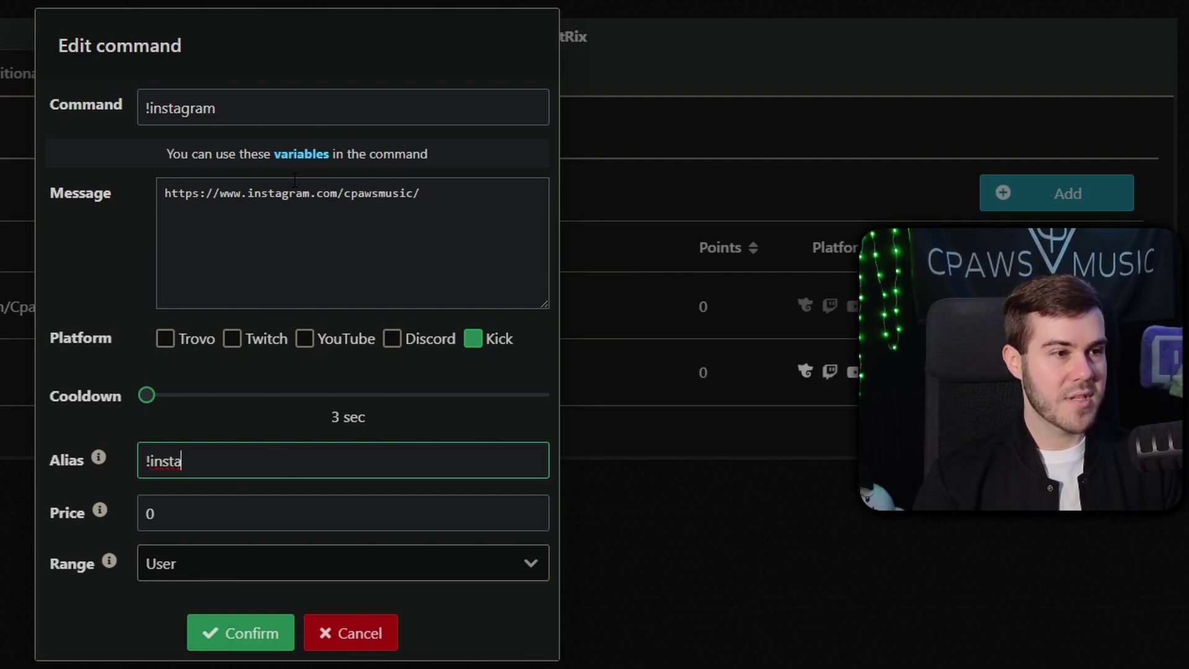
left_click_drag(284, 112, 84, 109)
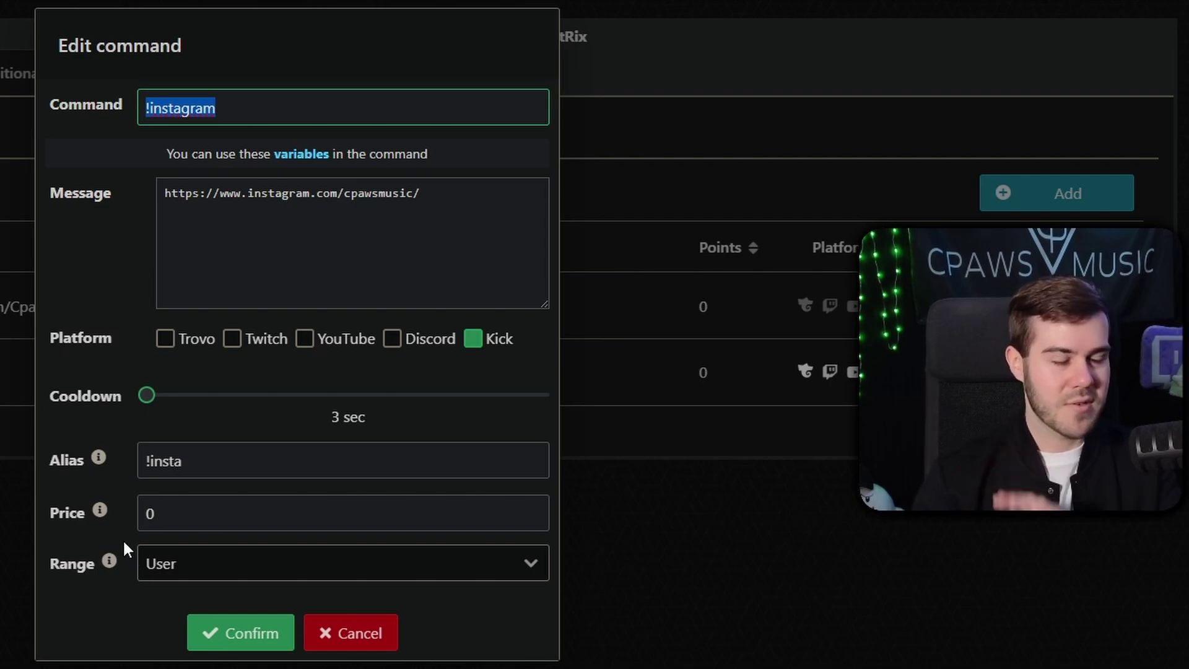
left_click(243, 638)
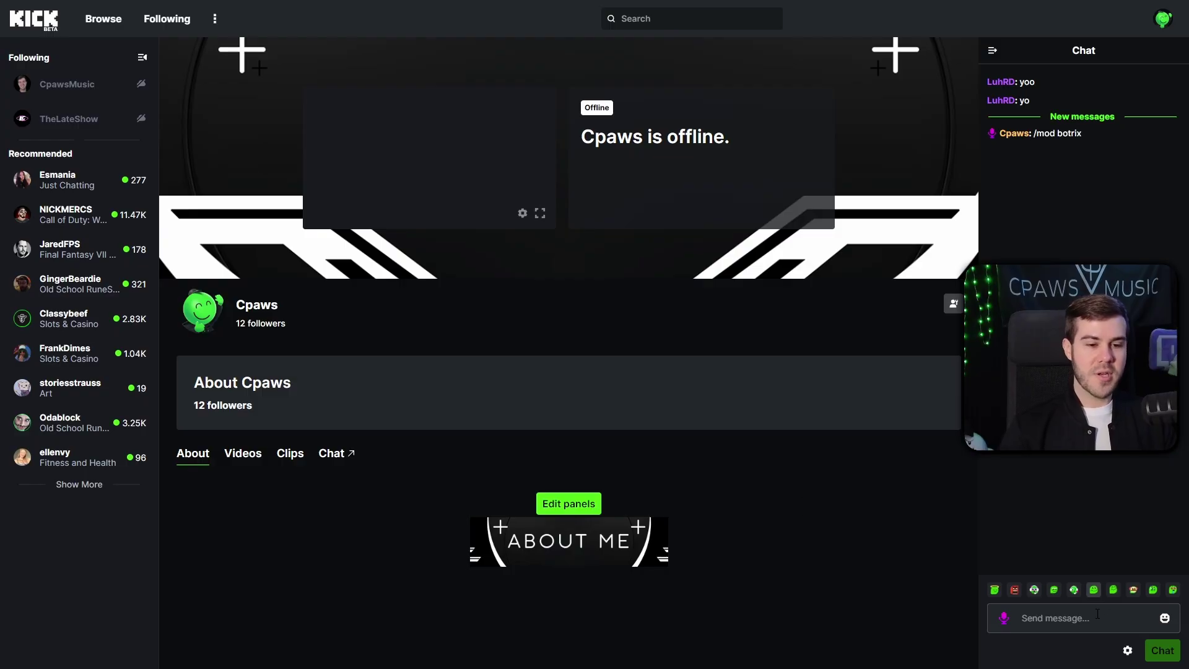
Send !instagram and then !insta as messages in Kick chat
left_click(1053, 617)
type("!instagram")
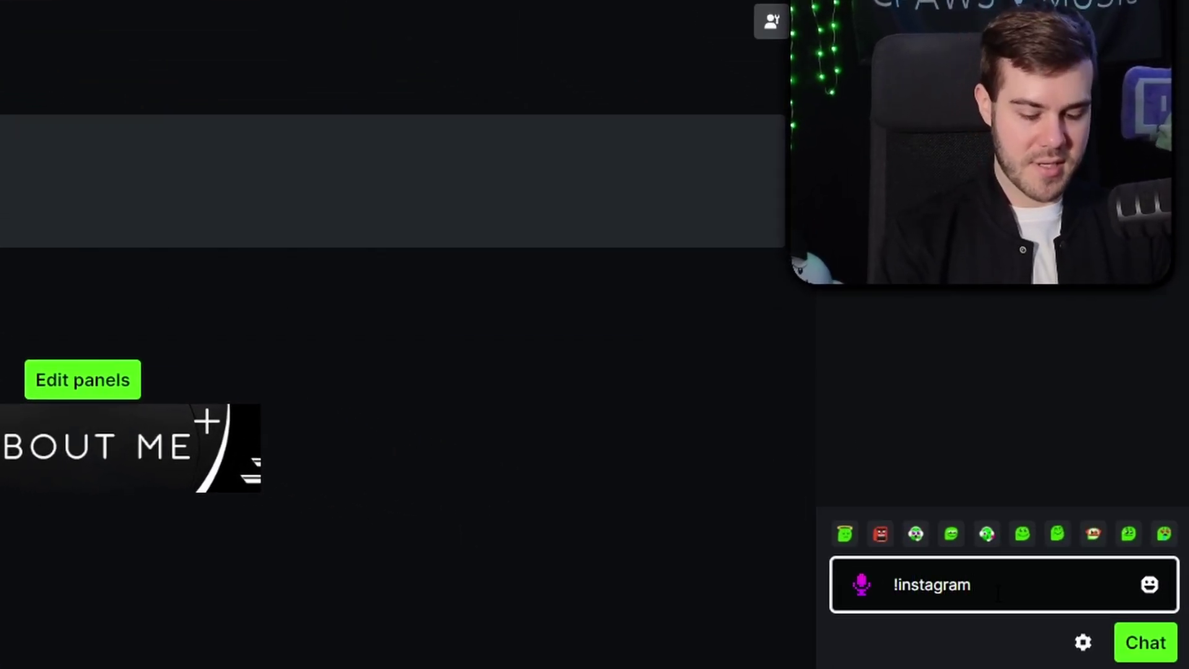
key("Return")
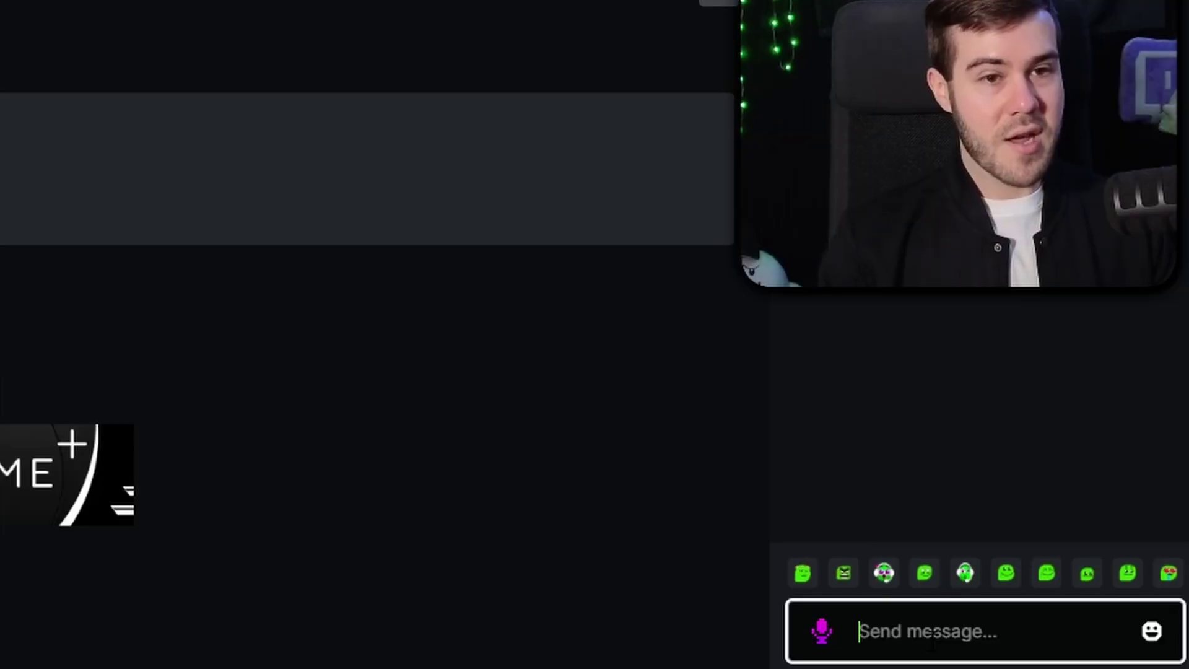
type("!insta")
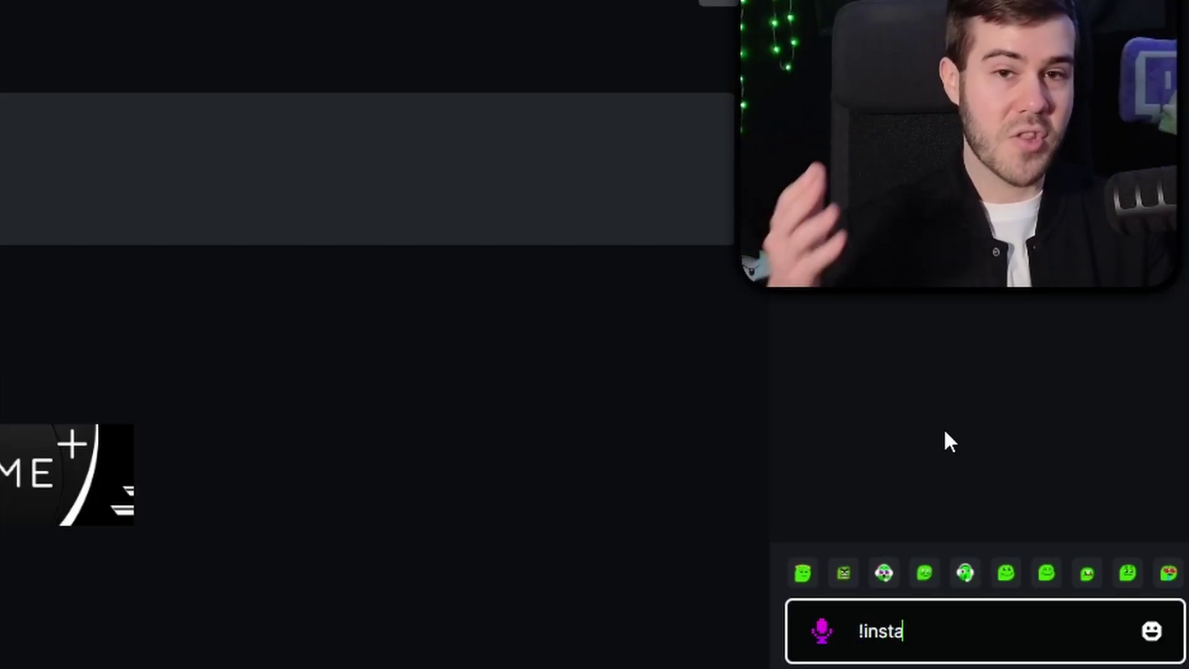
key("Return")
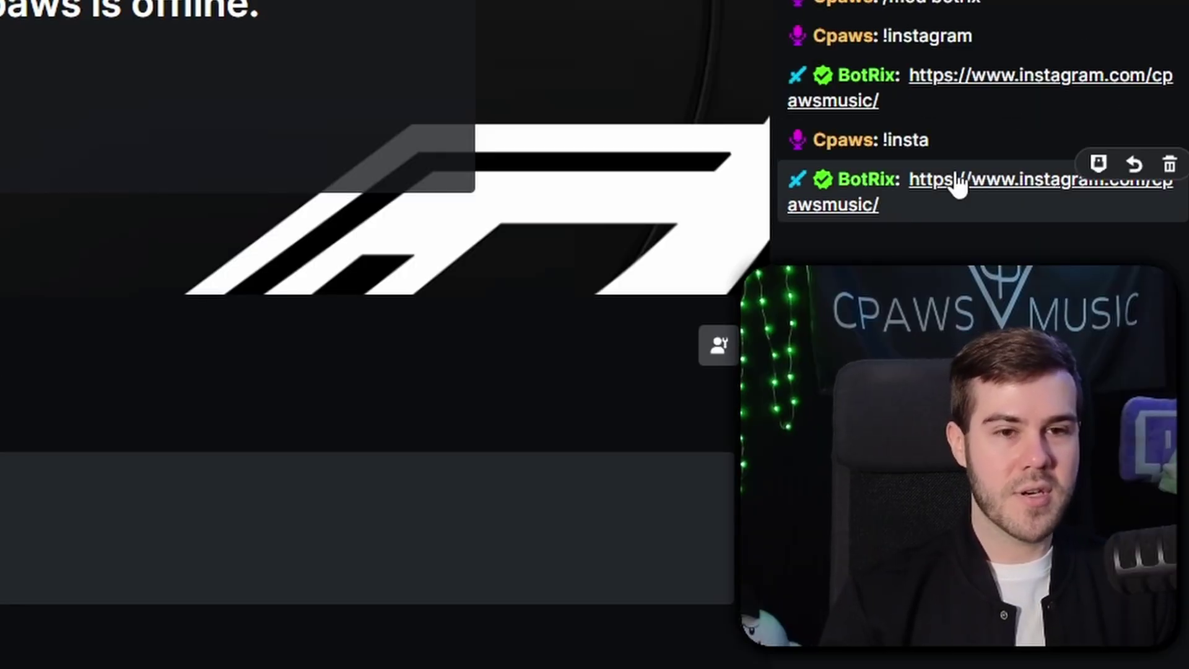
Point out the !instagram and !insta messages in the chat
double_click(928, 36)
left_click(909, 145)
double_click(909, 146)
left_click(1003, 112)
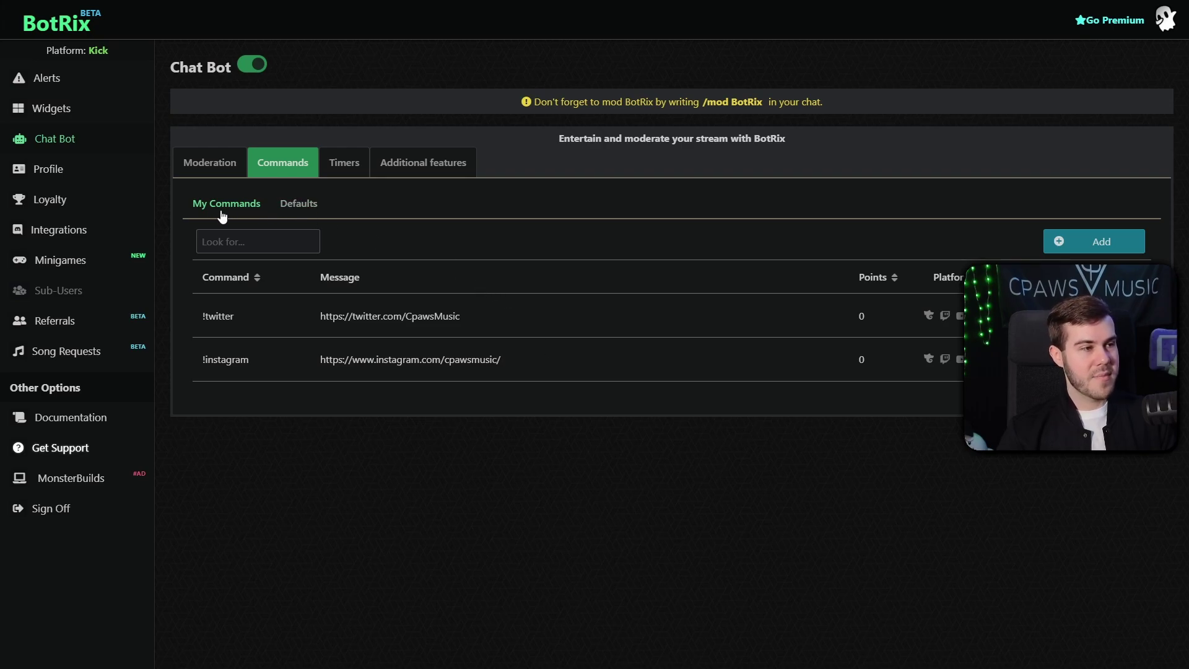
In the Defaults commands list, untick Activated on !level and confirm
left_click(299, 205)
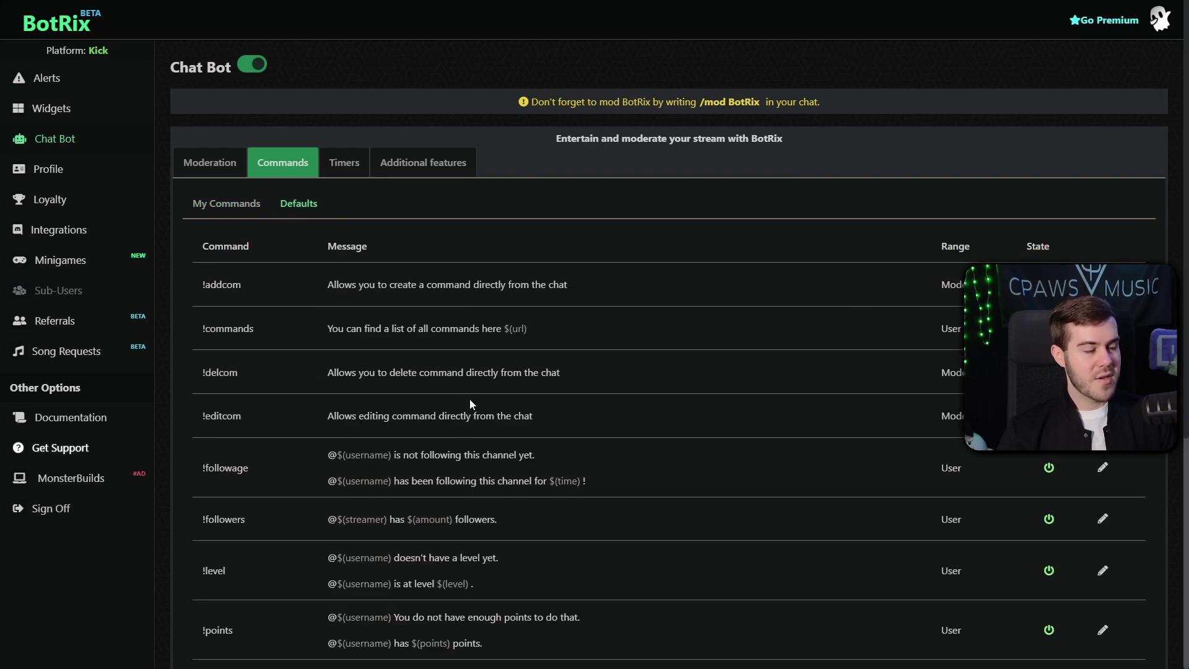
scroll(469, 399, "down", 3)
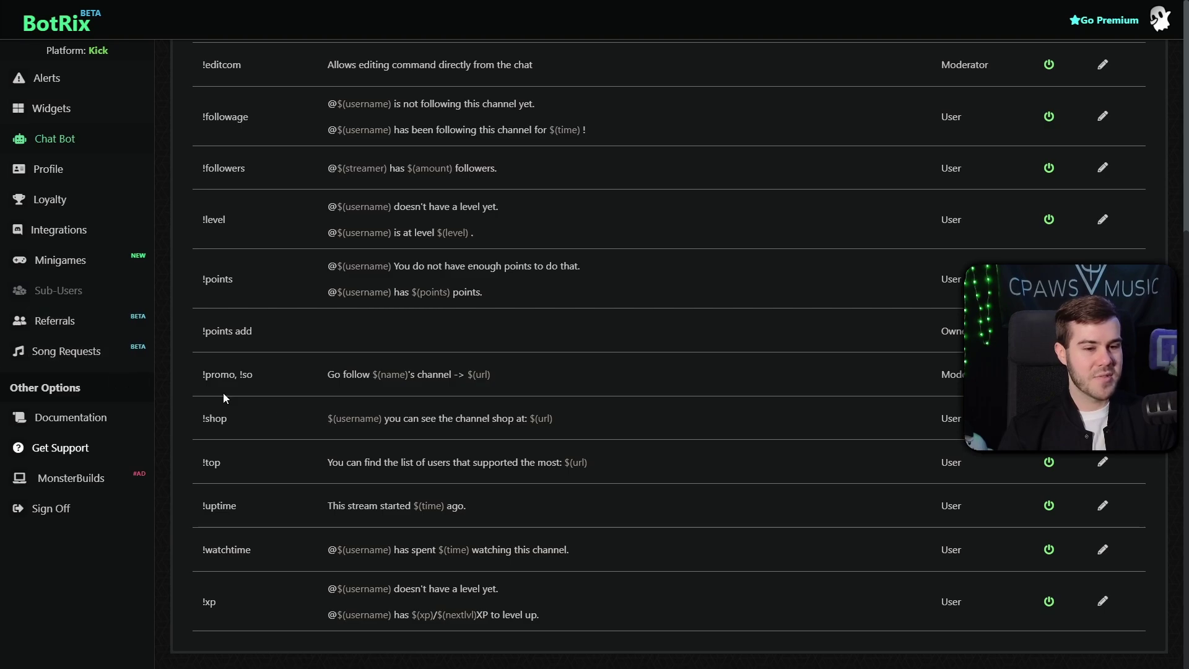
scroll(669, 371, "up", 4)
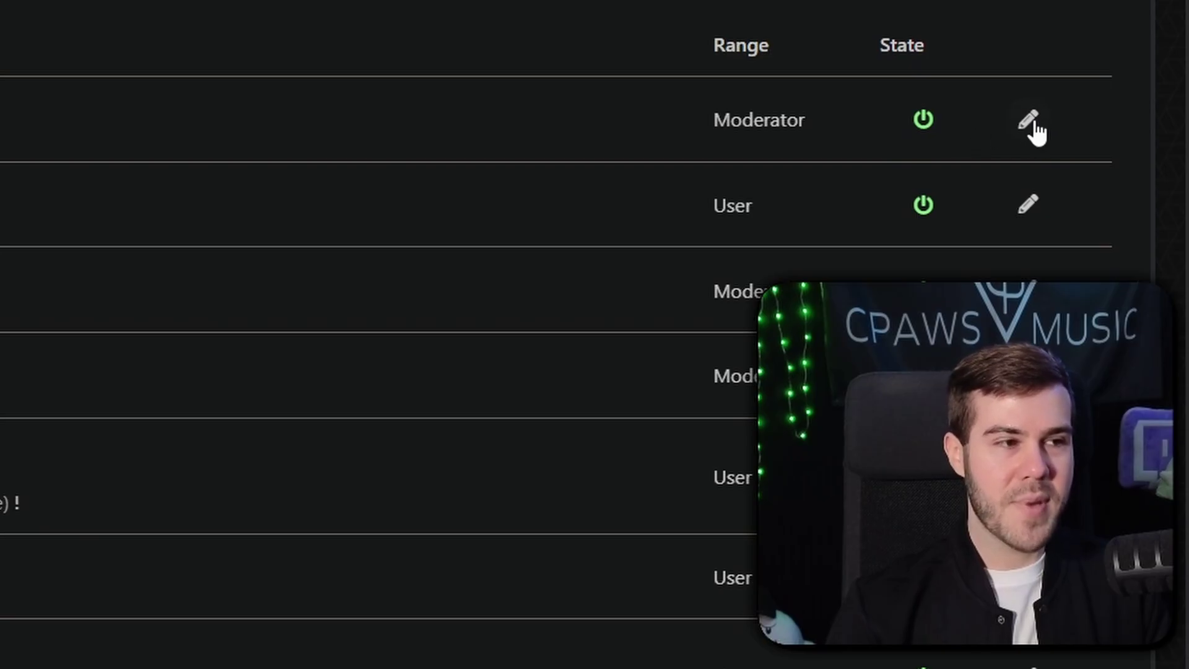
scroll(867, 28, "down", 5)
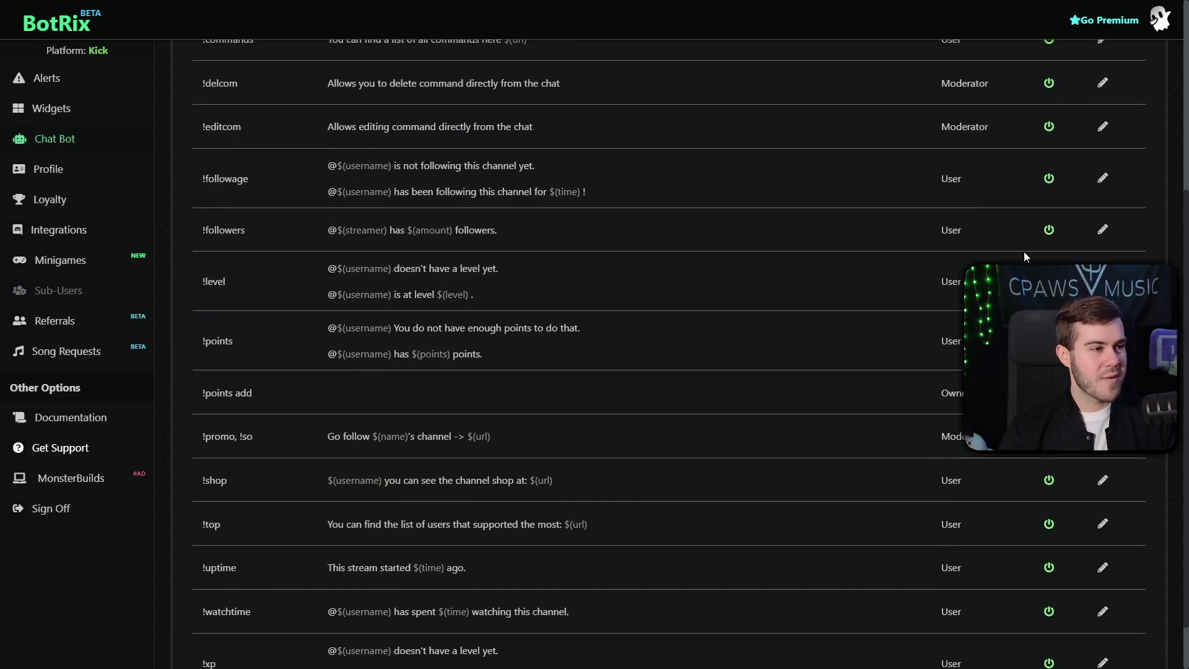
scroll(1024, 252, "down", 1)
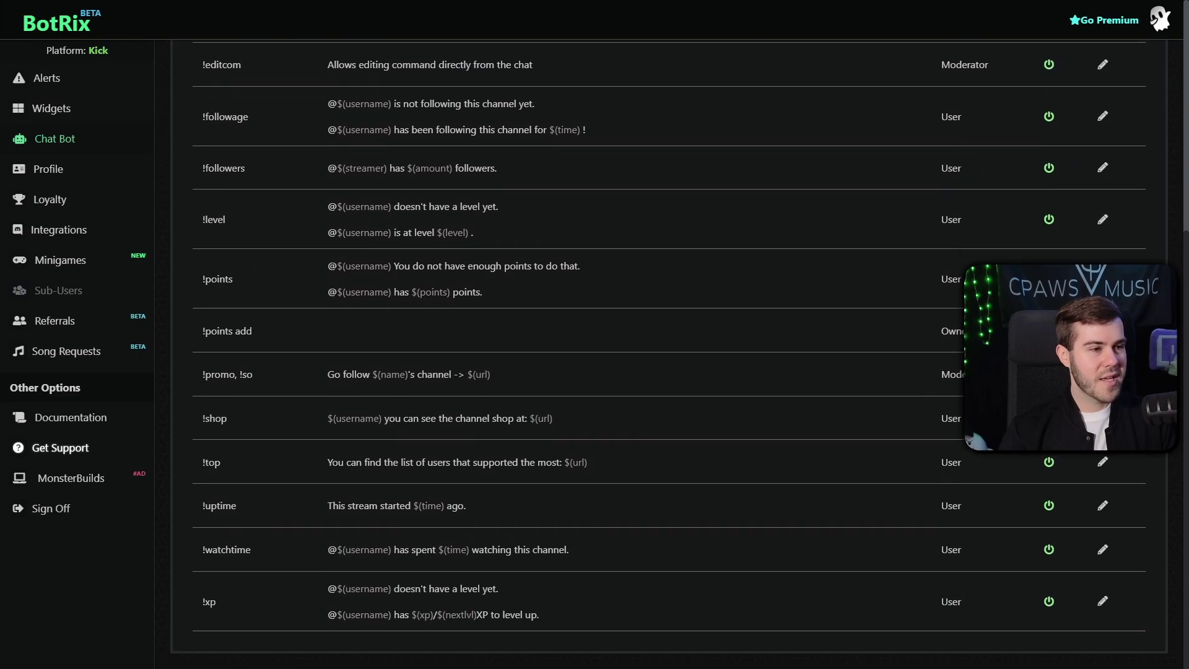
left_click(1104, 222)
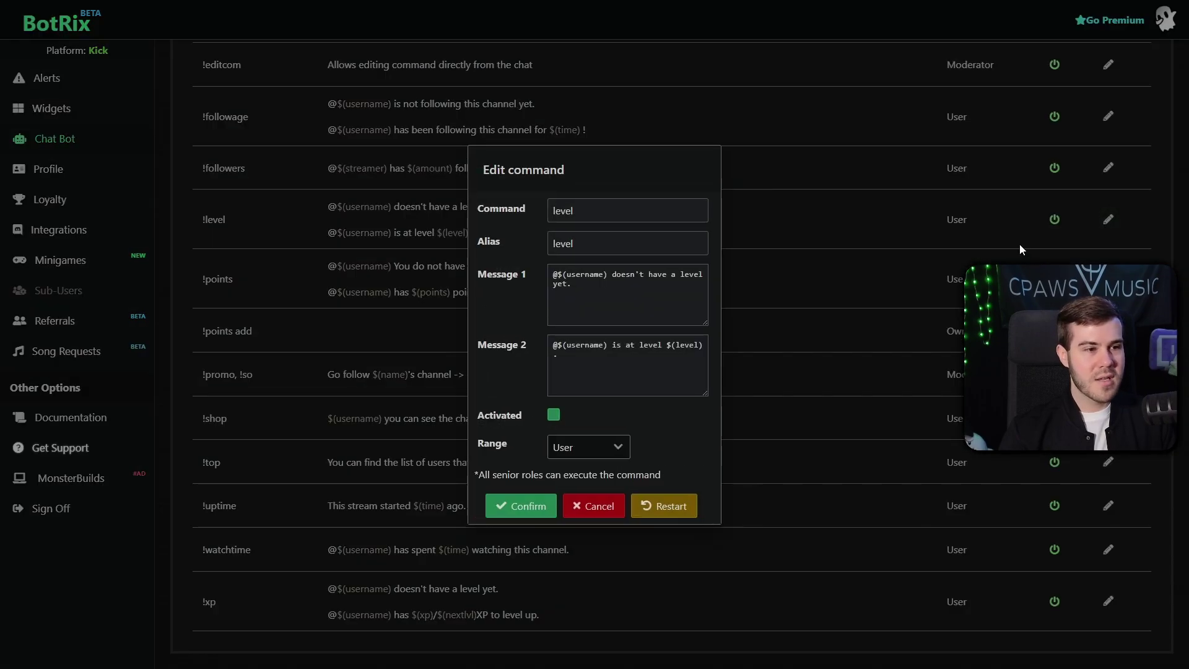
left_click(554, 415)
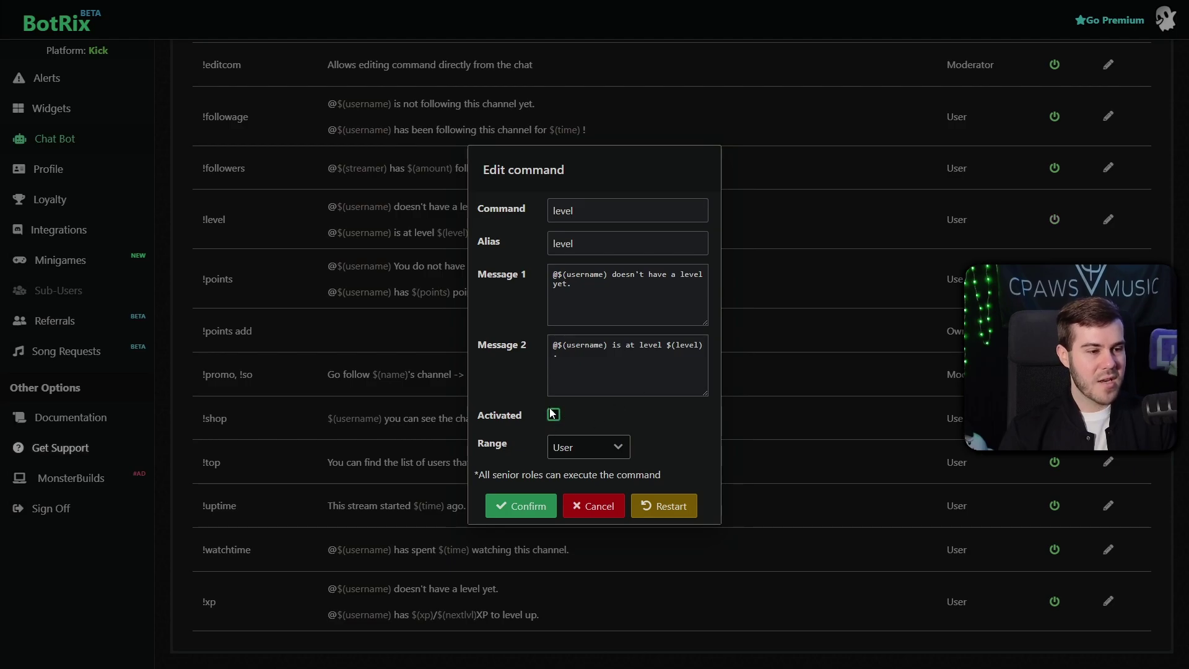
left_click(531, 505)
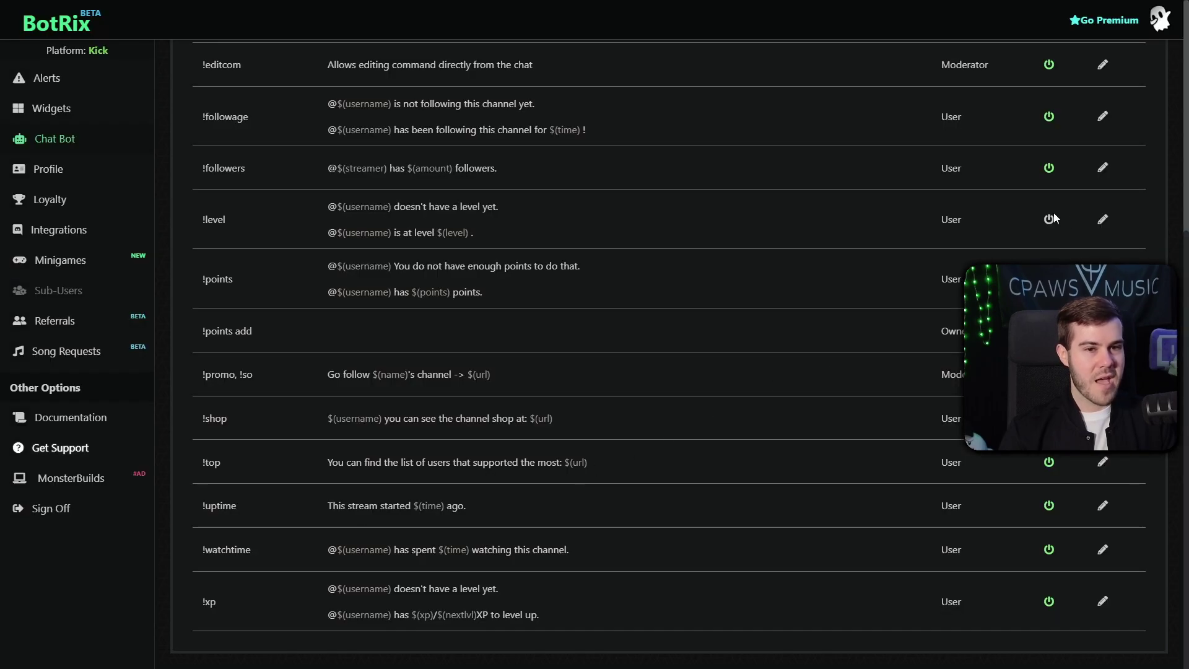
scroll(704, 377, "up", 4)
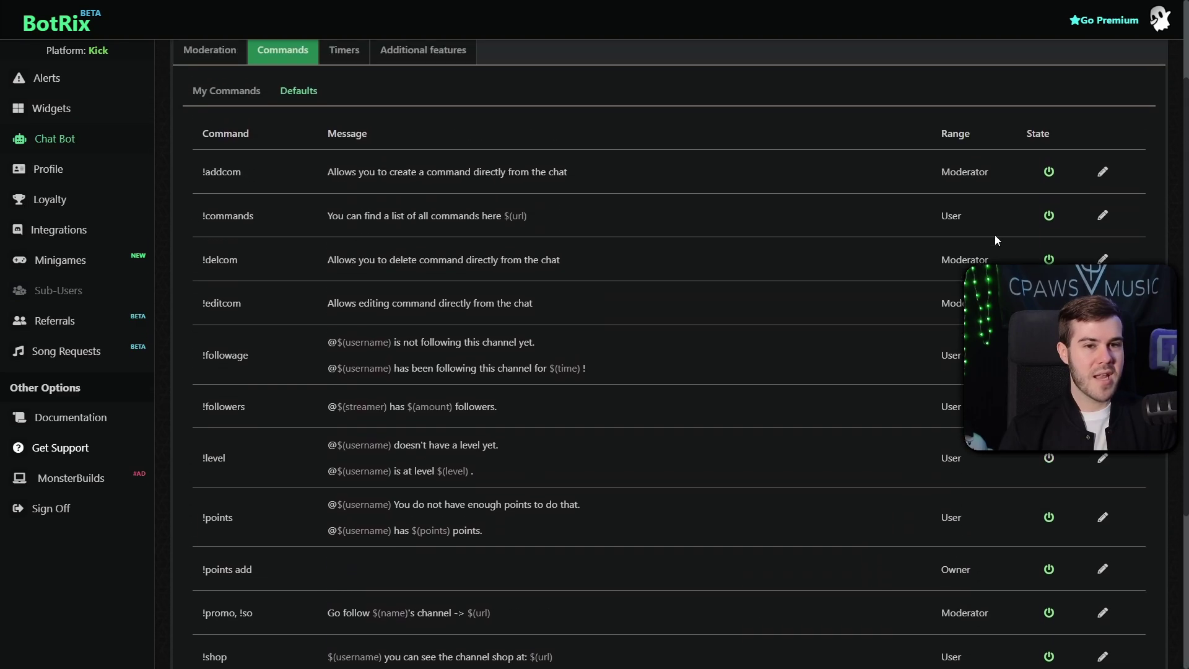
scroll(1036, 249, "down", 4)
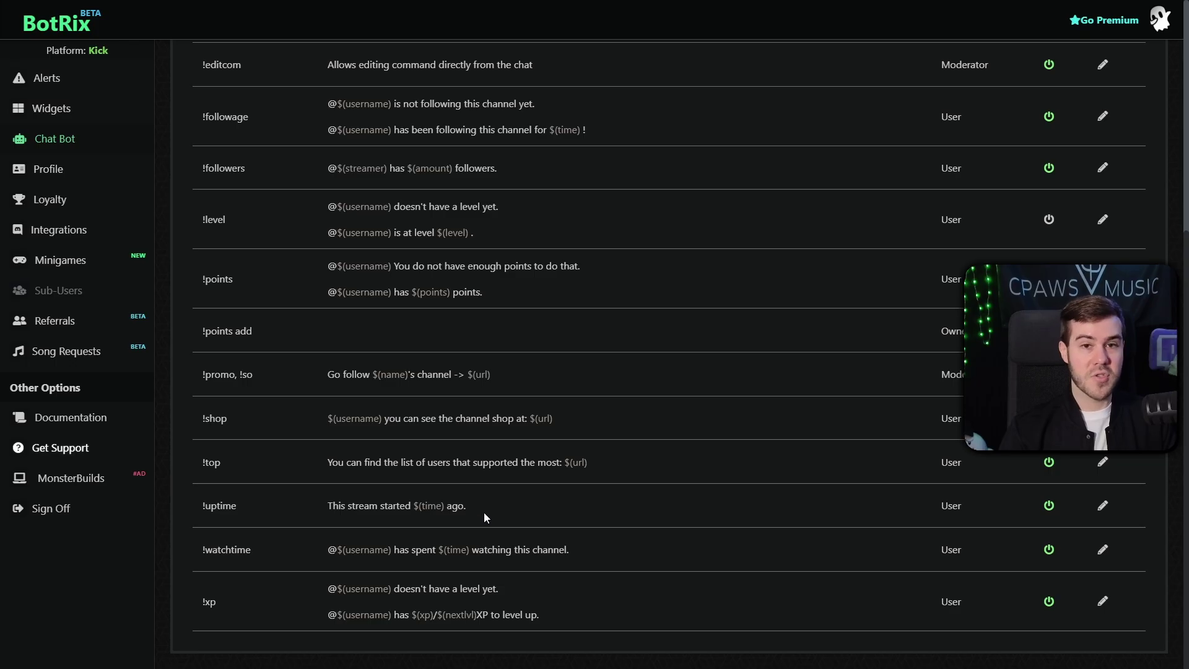
scroll(484, 512, "up", 5)
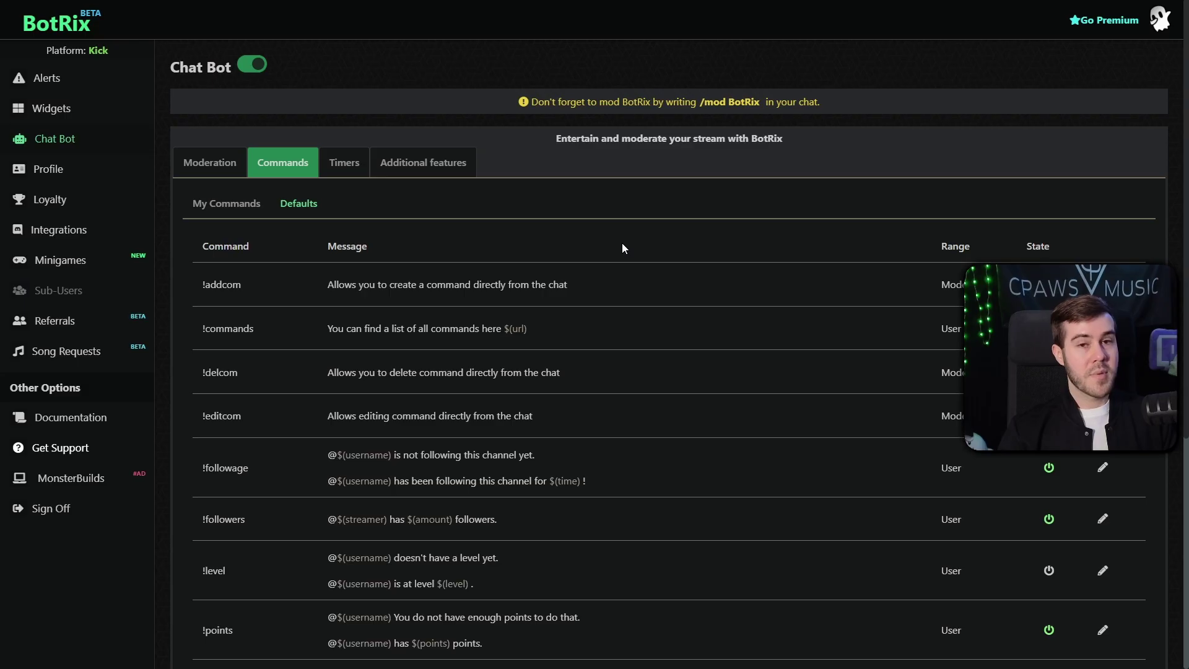
Add a timer with the message 'Drop me a follow on instagram if you want to keep up!'
left_click(351, 165)
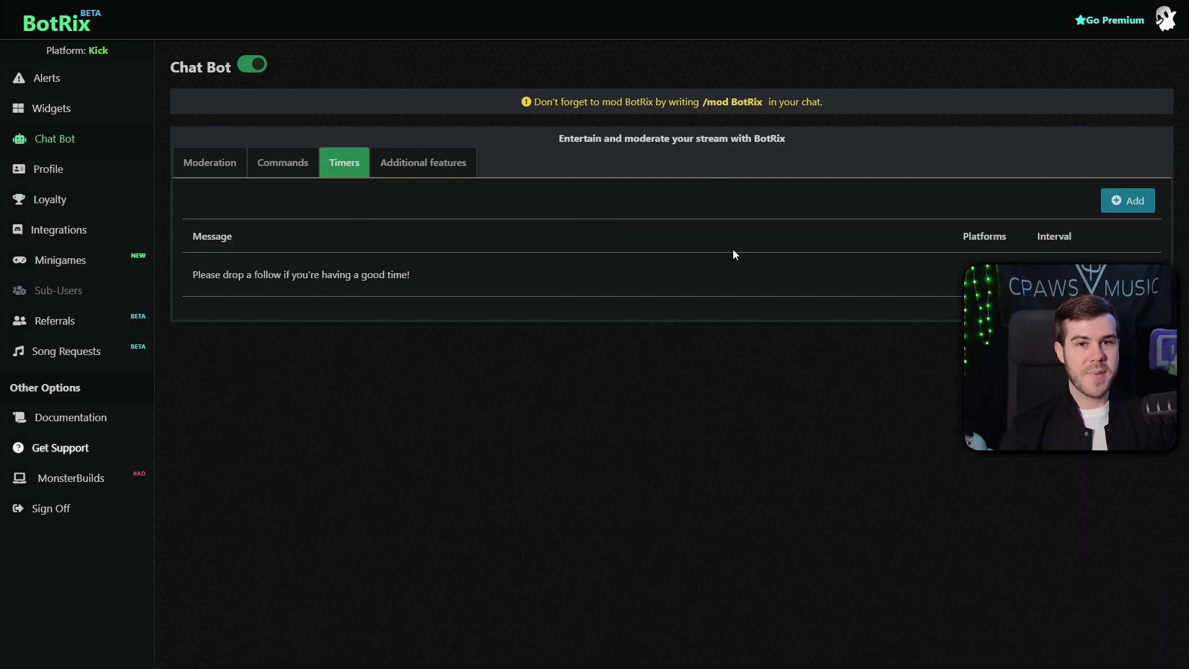
left_click(288, 169)
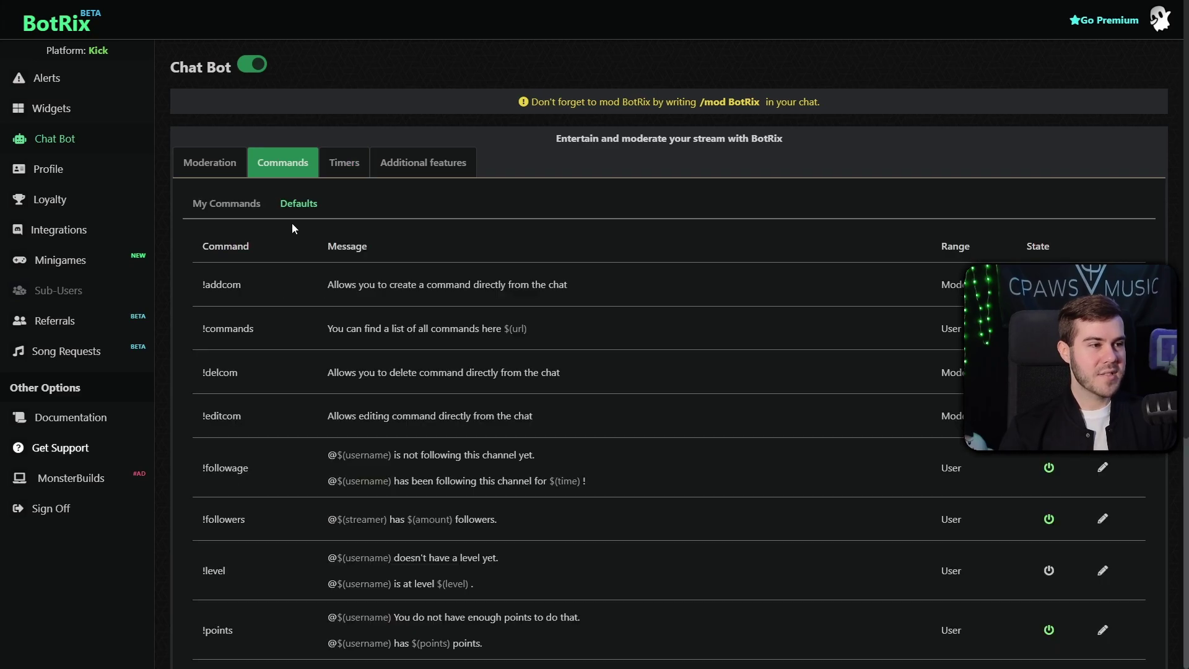
left_click(357, 173)
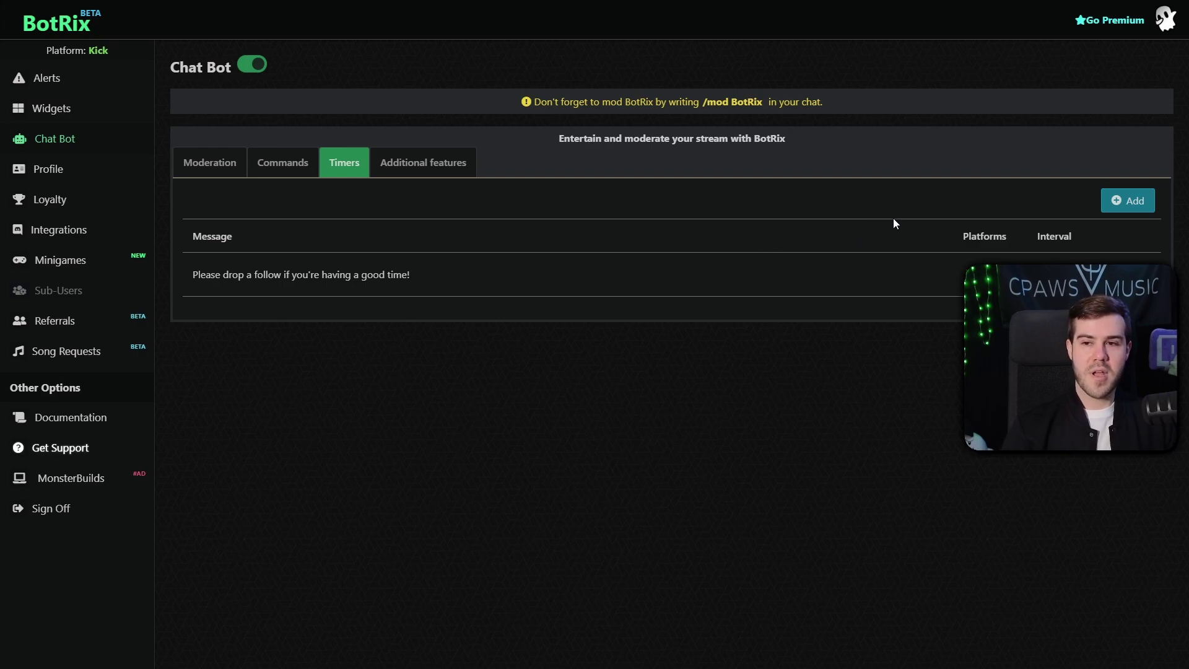
left_click(1128, 200)
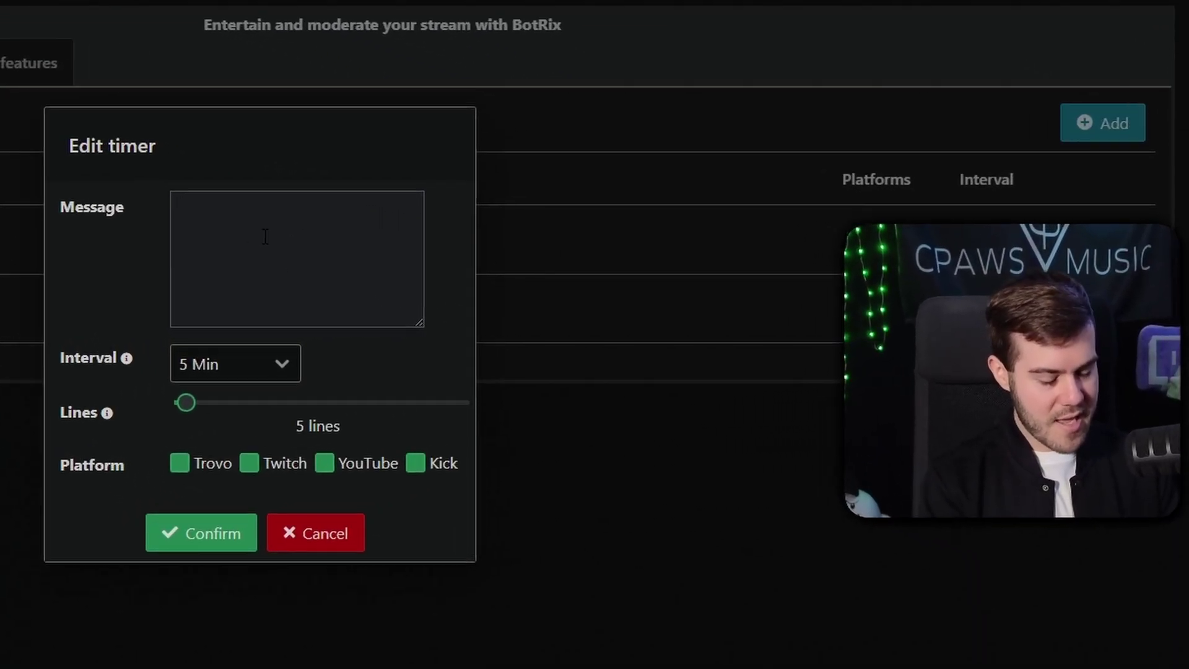
type("Drop me a follow")
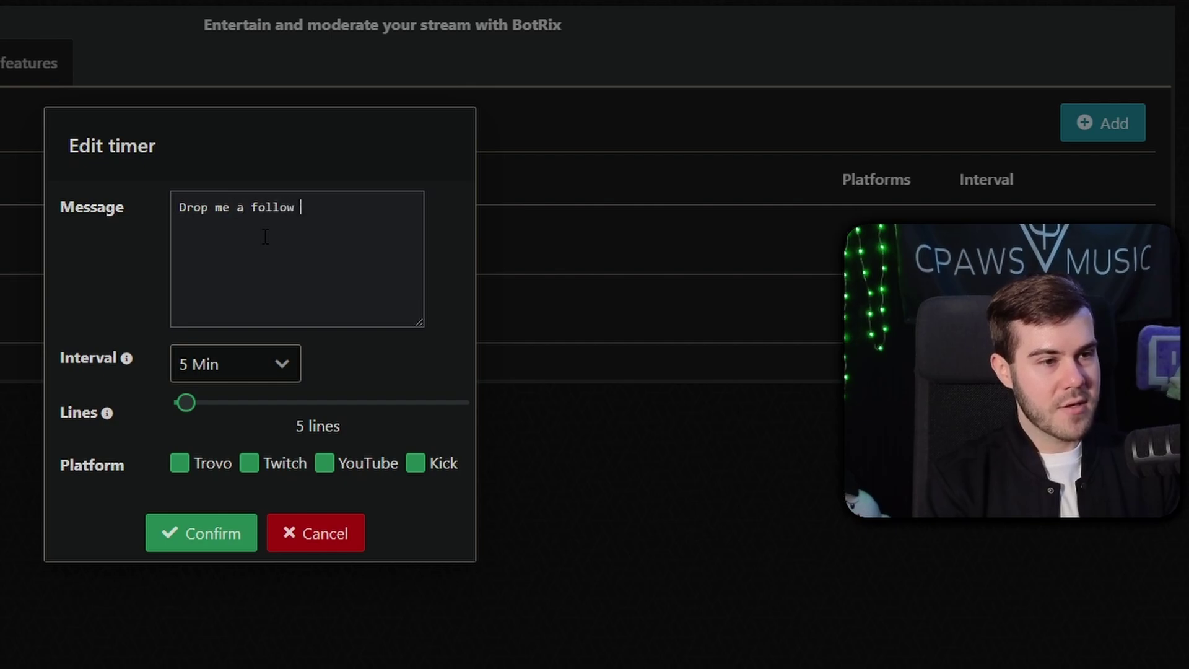
type(" on instagram if you")
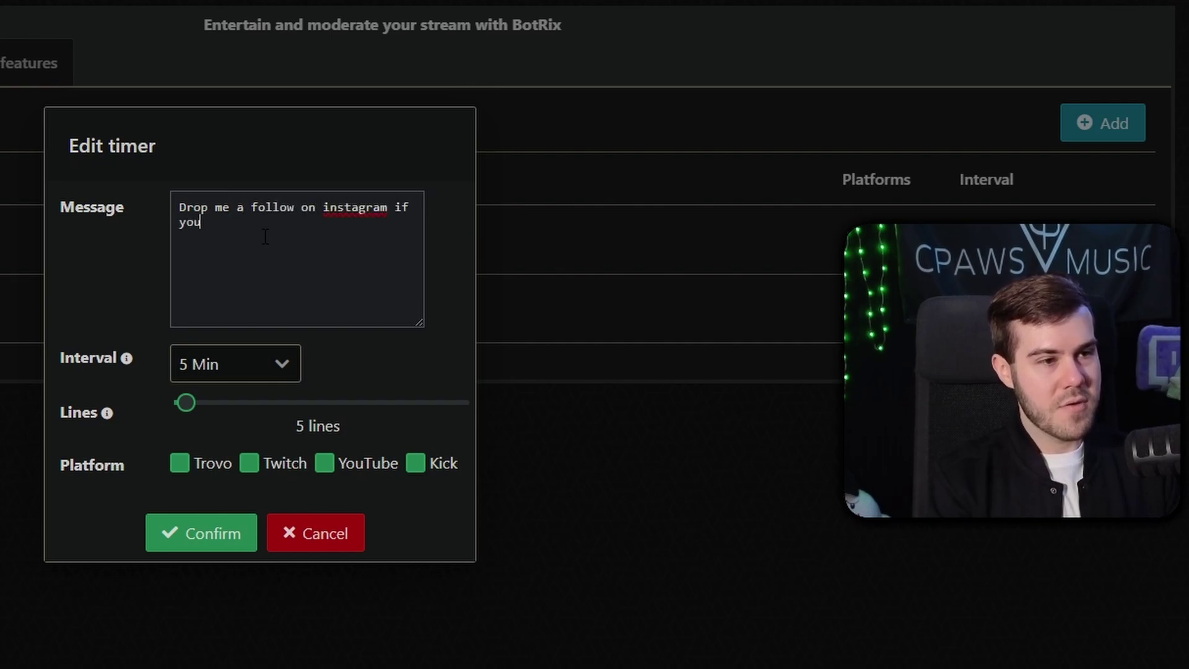
type(" want to keep up")
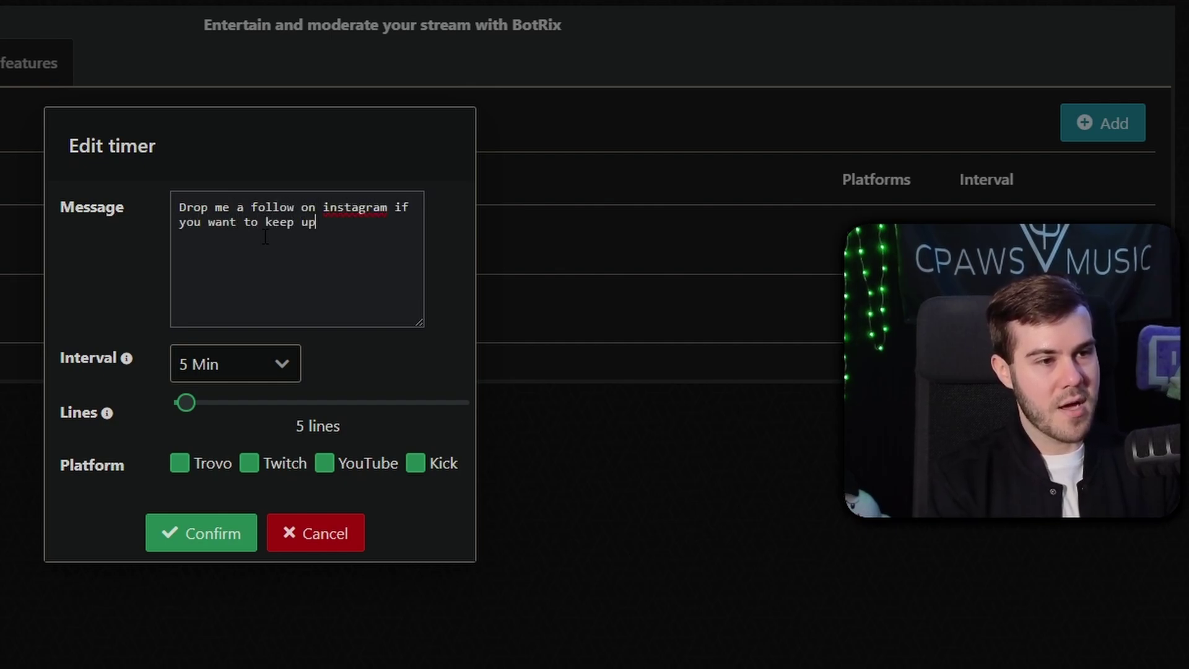
type("!")
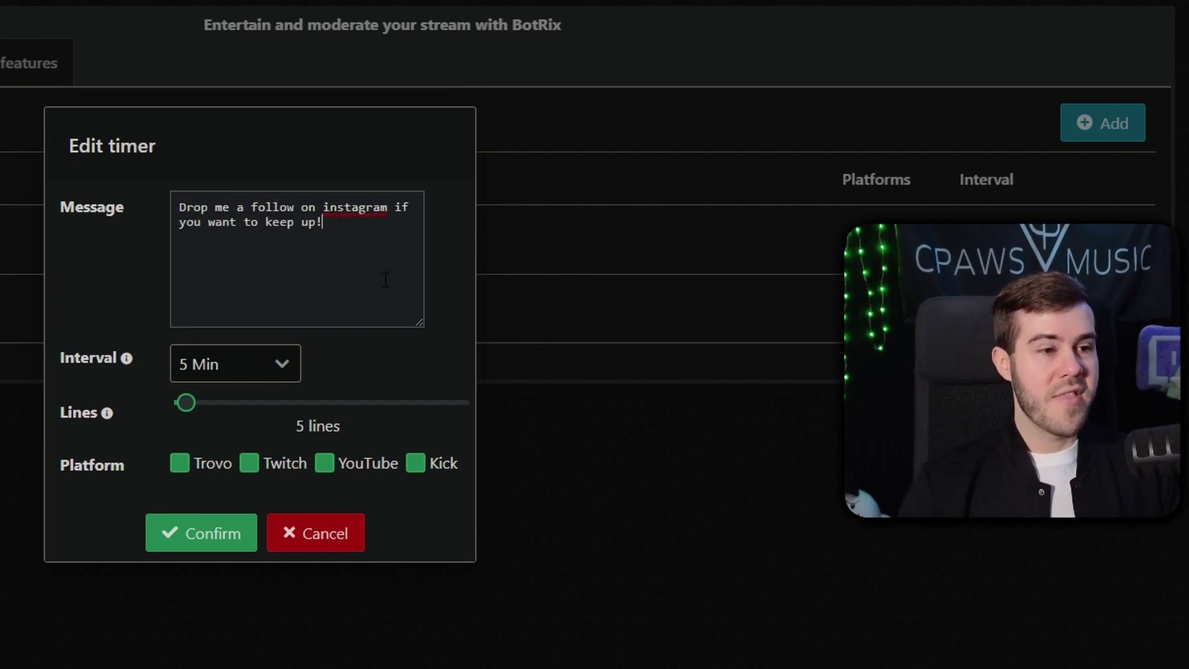
Set the timer interval to 20 Min
left_click(257, 371)
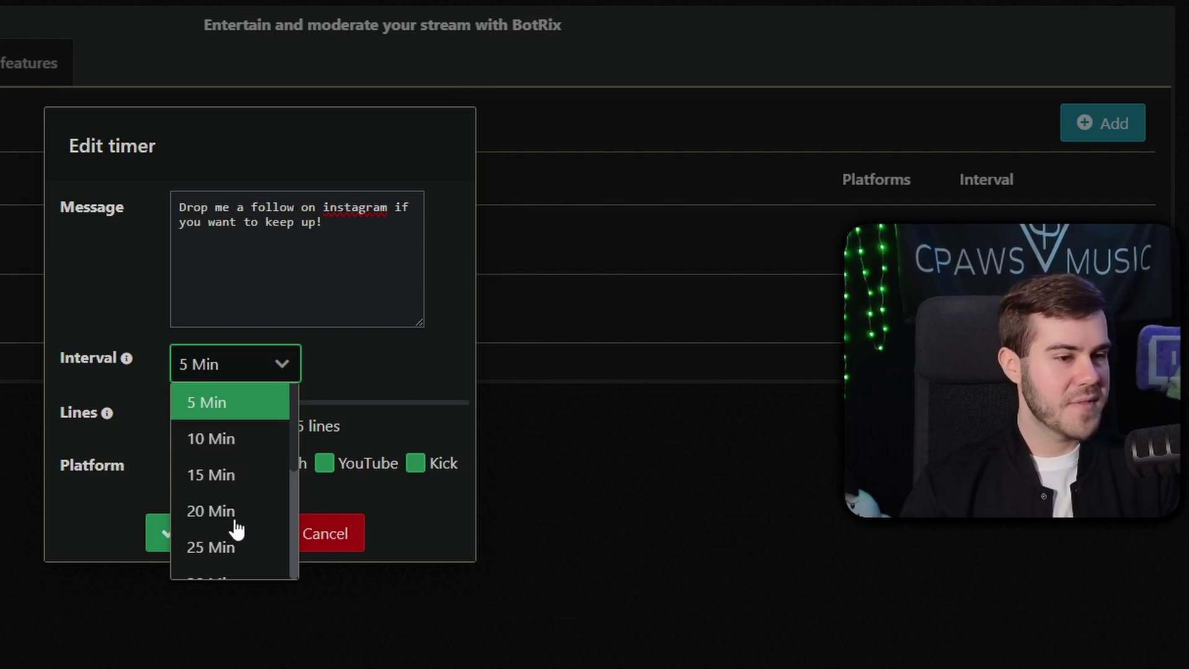
scroll(239, 526, "down", 2)
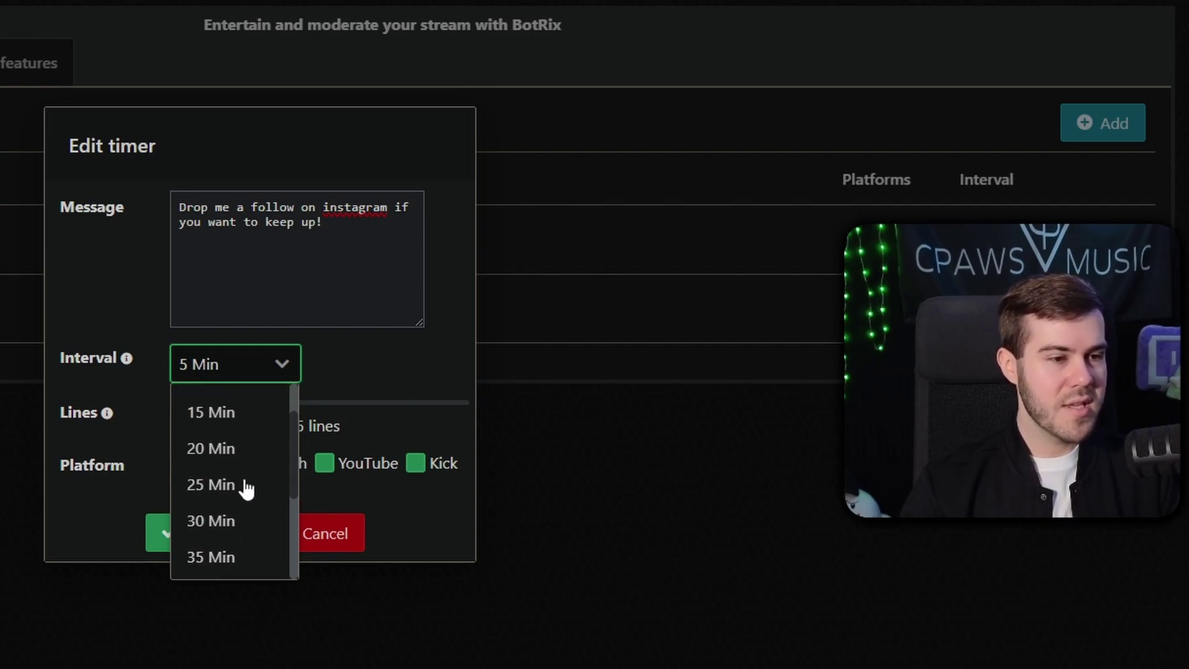
scroll(241, 502, "up", 2)
left_click(233, 512)
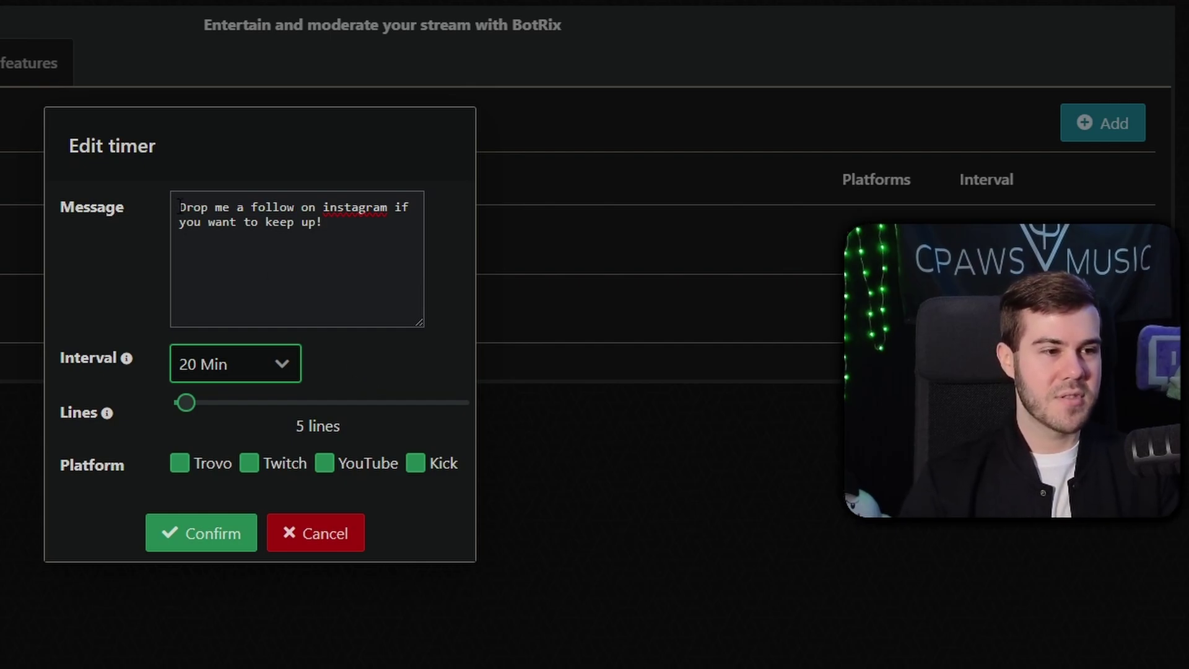
mouse_move(180, 205)
left_mouse_down()
mouse_move(335, 225)
mouse_move(162, 209)
left_mouse_up()
Set the timer to require 10 chat lines between posts
left_click(347, 224)
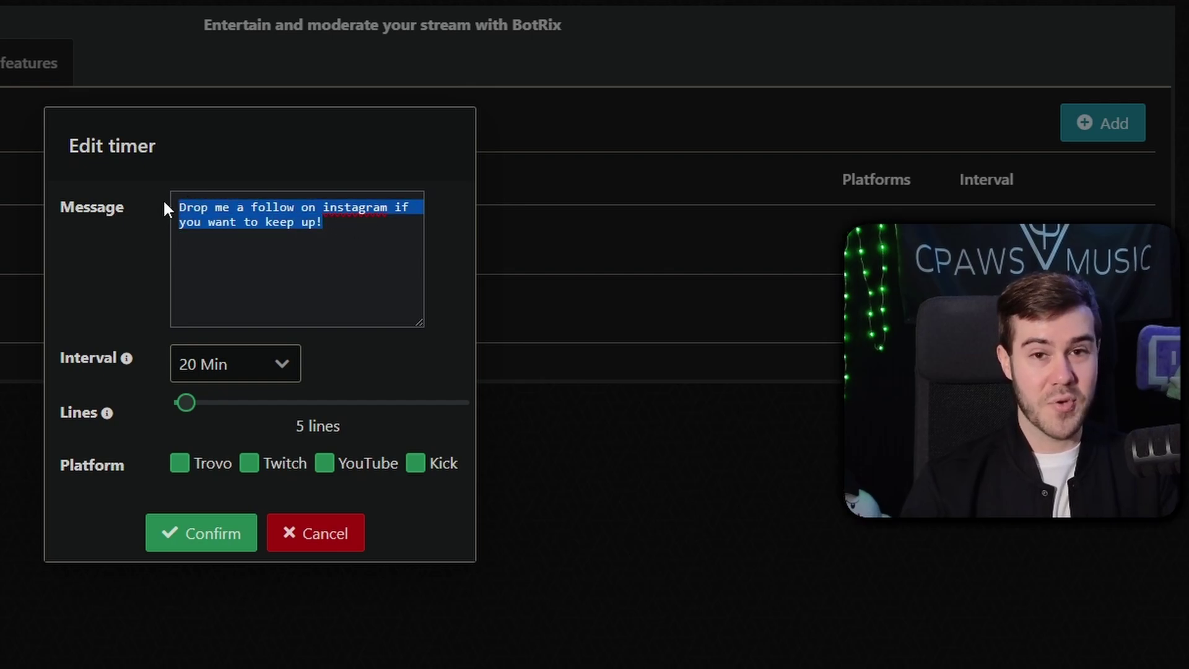
left_click(222, 211)
left_click(323, 224, "shift")
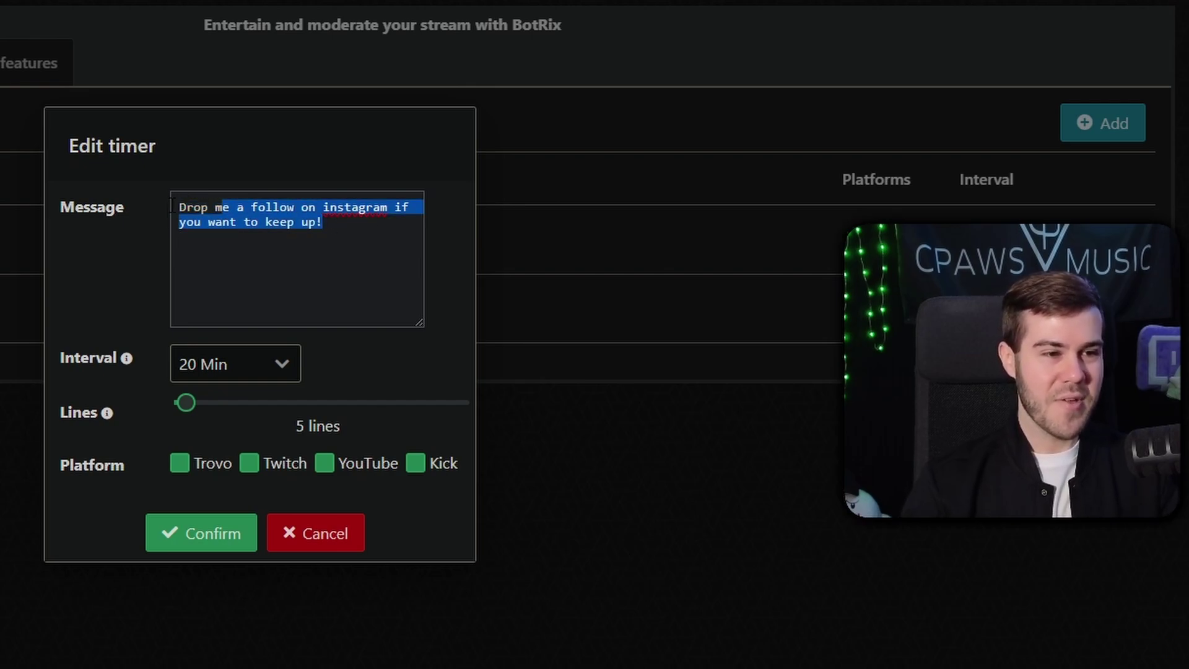
left_click(173, 206, "shift")
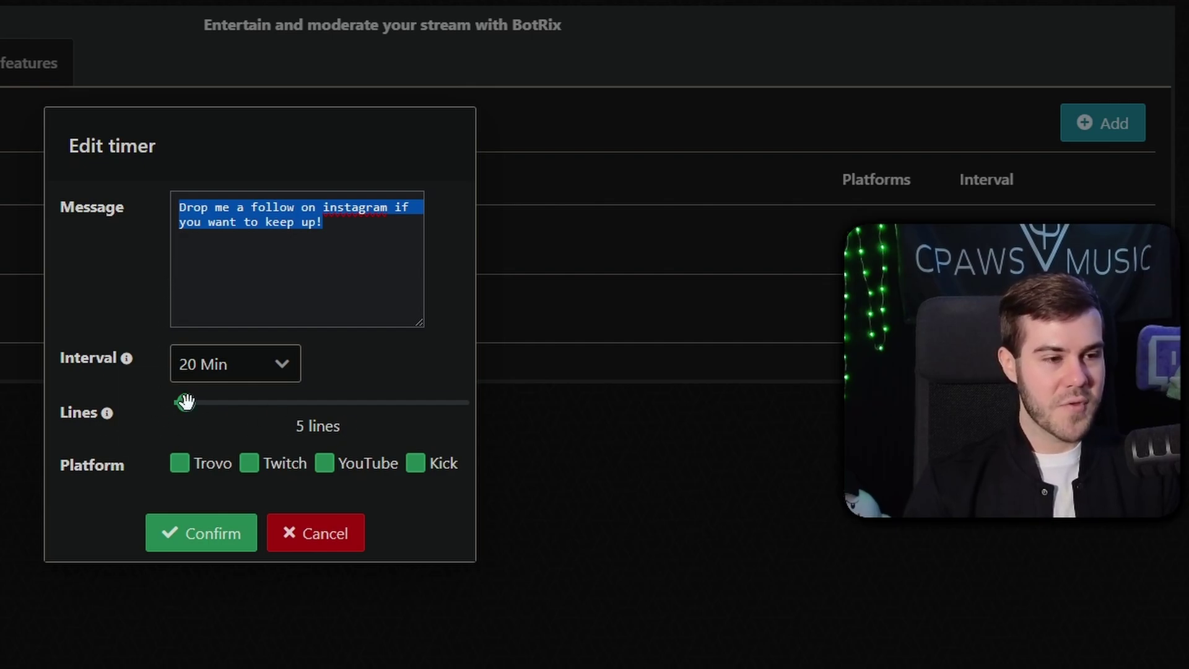
left_click_drag(186, 403, 206, 405)
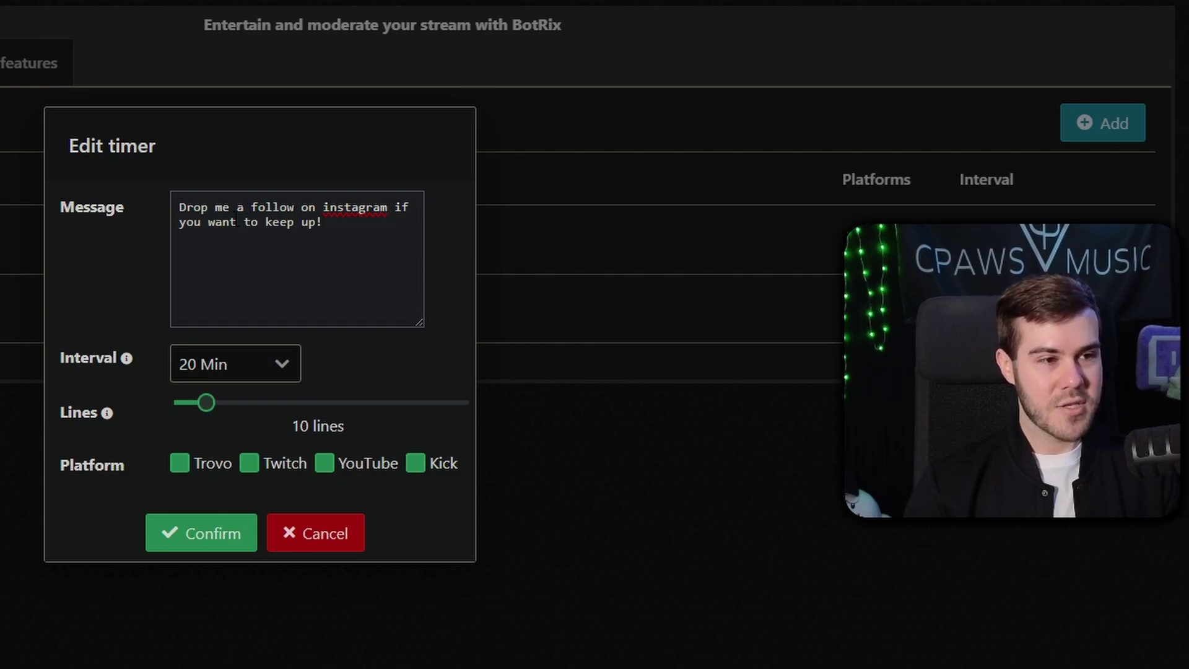
triple_click(352, 232)
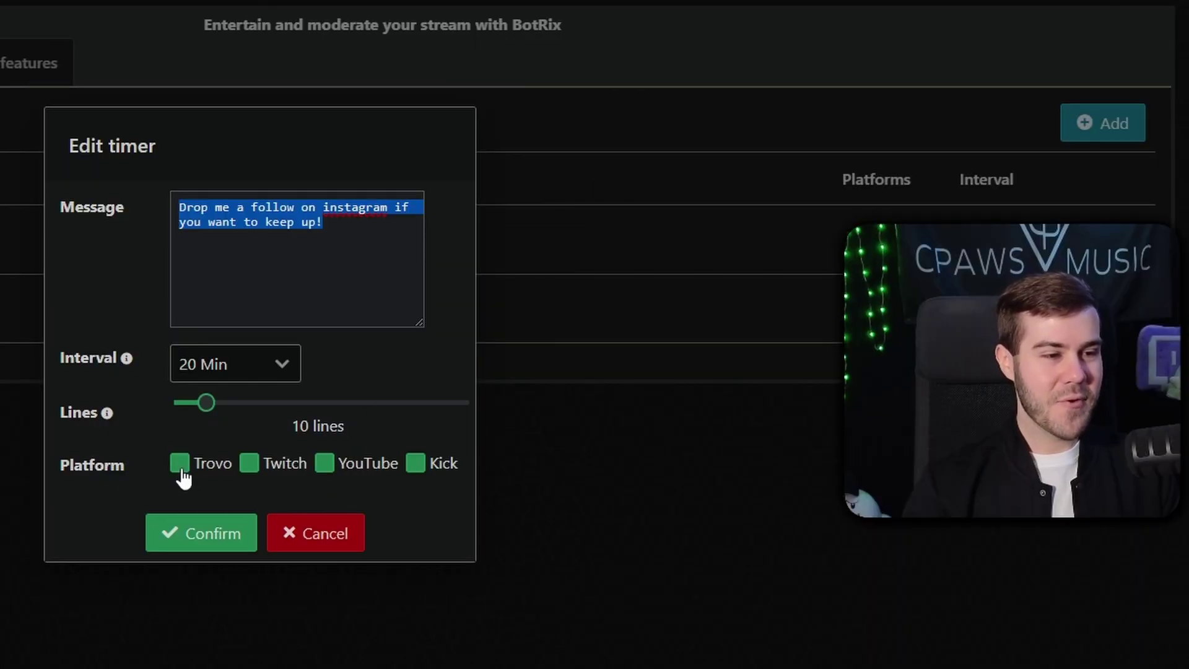
Untick Trovo, Twitch and YouTube so it posts only on Kick, then save the timer
left_click(181, 465)
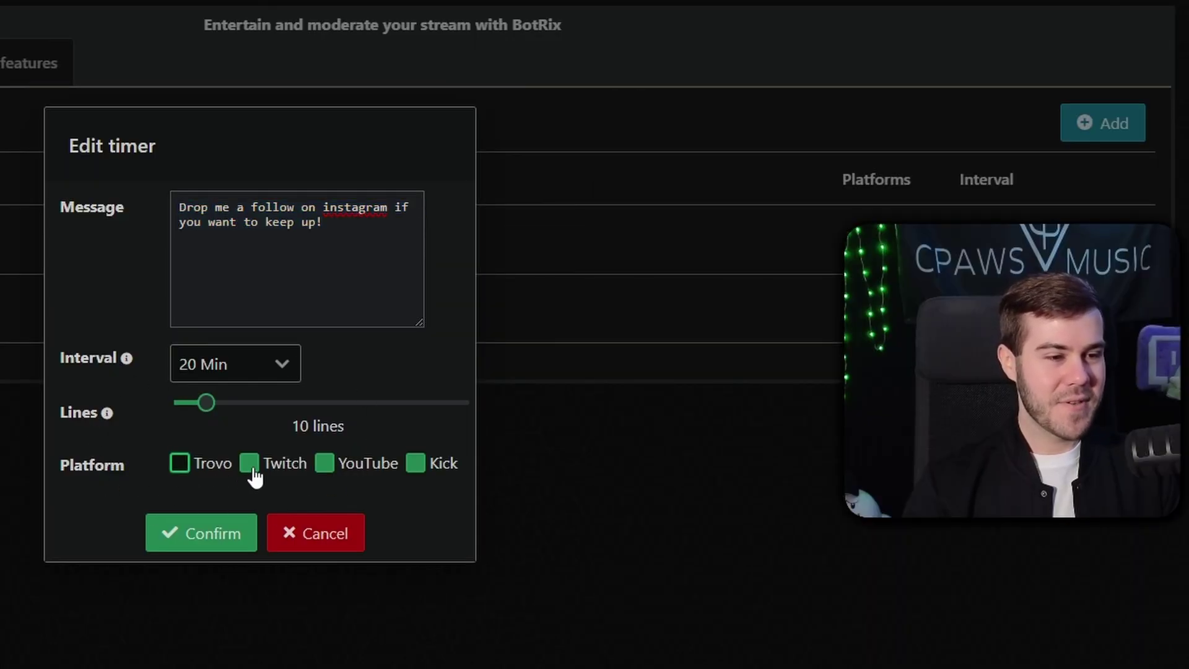
left_click(251, 466)
left_click(325, 466)
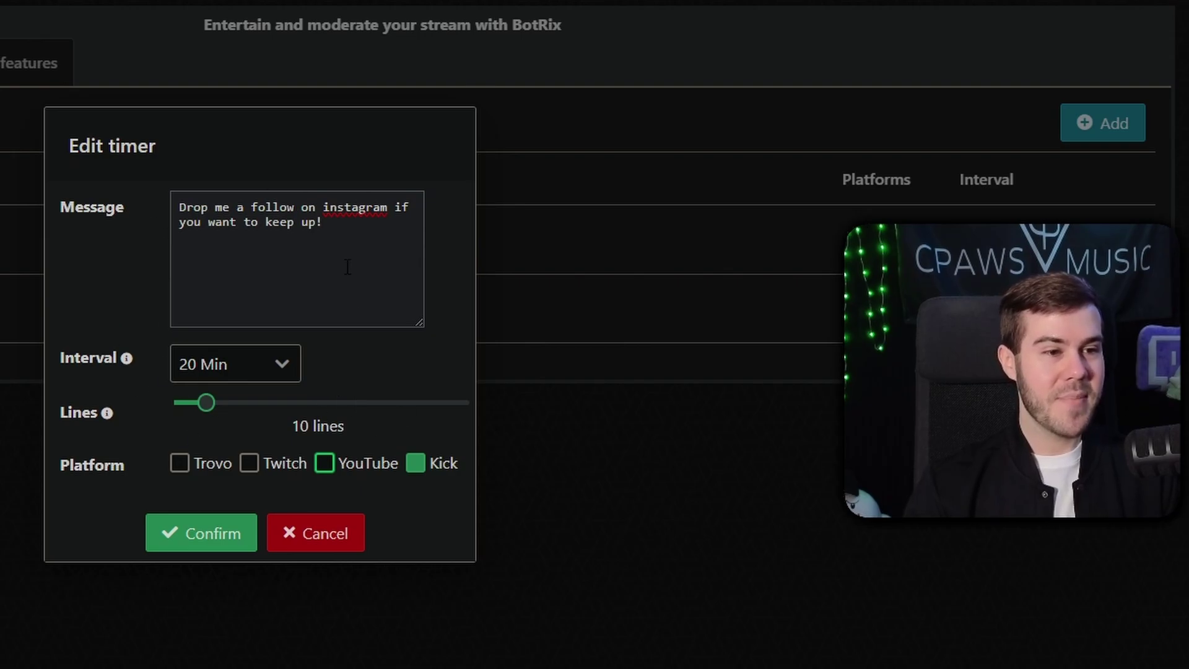
left_click(203, 541)
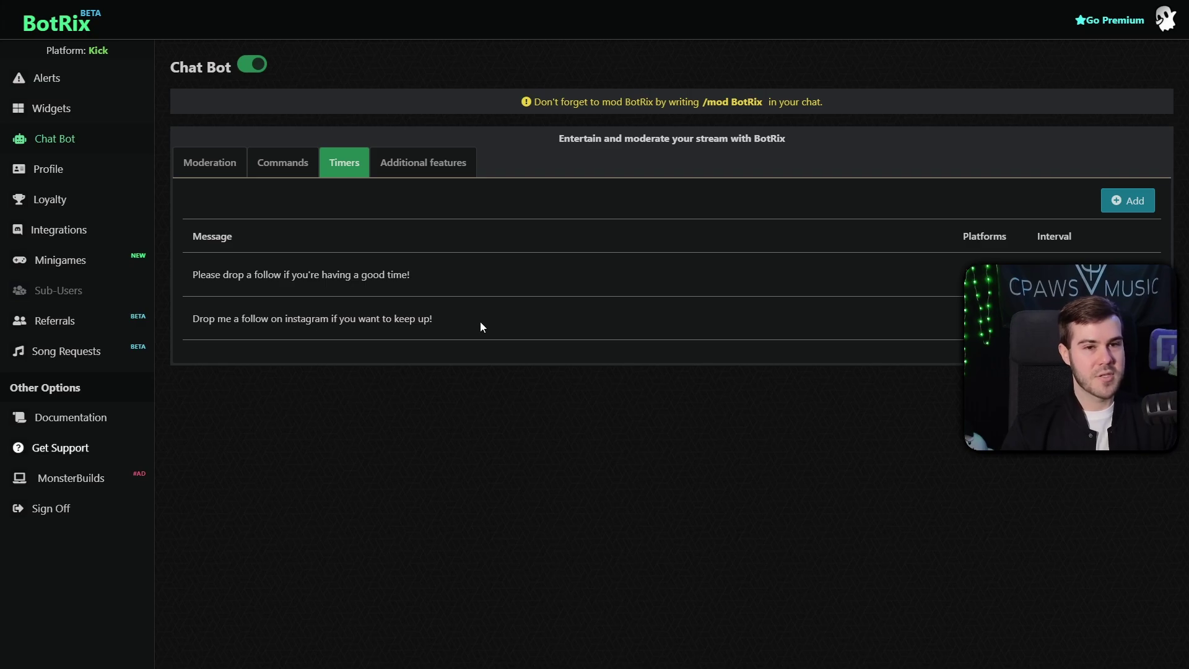
Enable chat alerts under Additional features, review the Follow alert message, and confirm saving
left_click(424, 171)
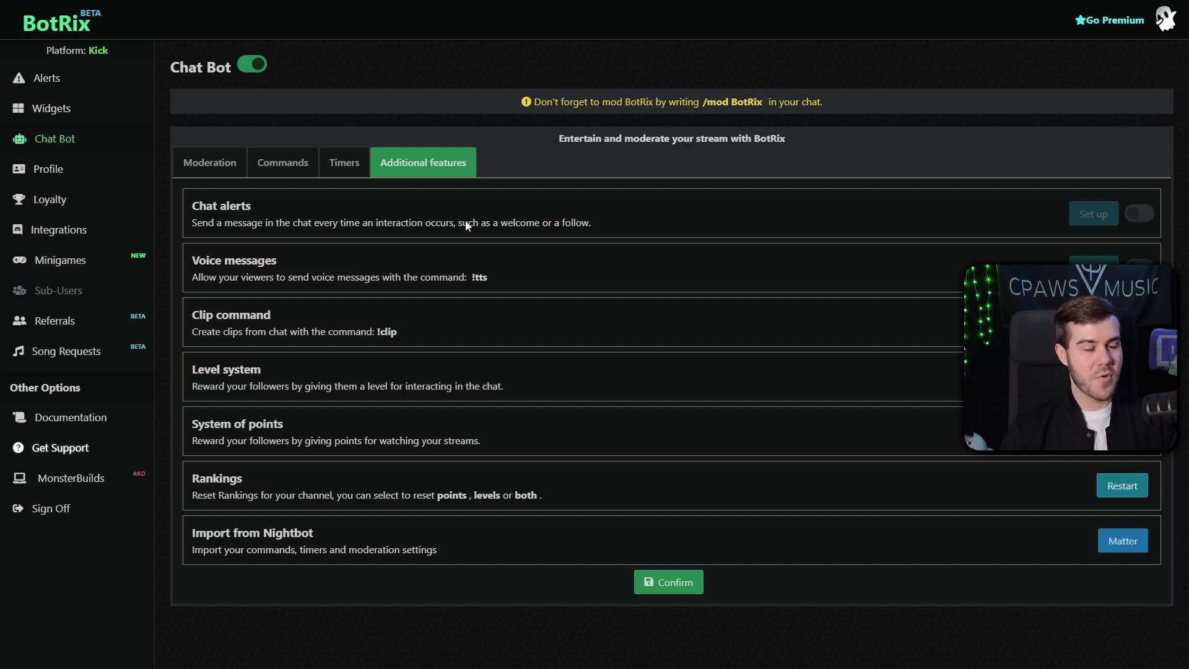
left_click(1145, 217)
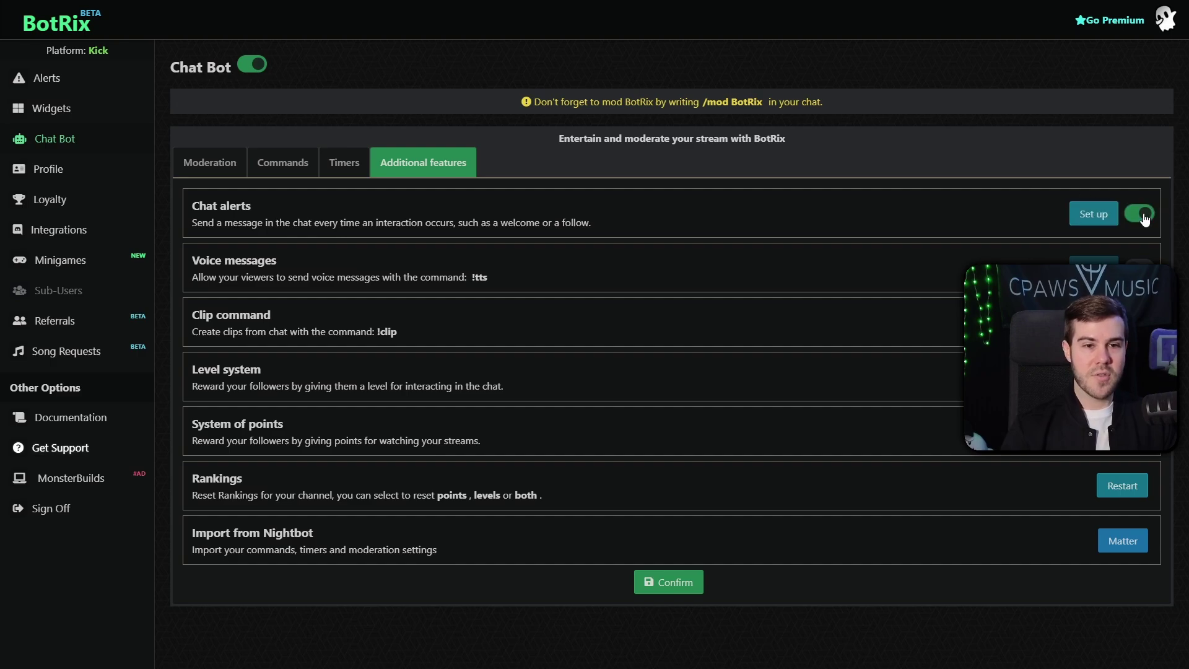
left_click(1088, 214)
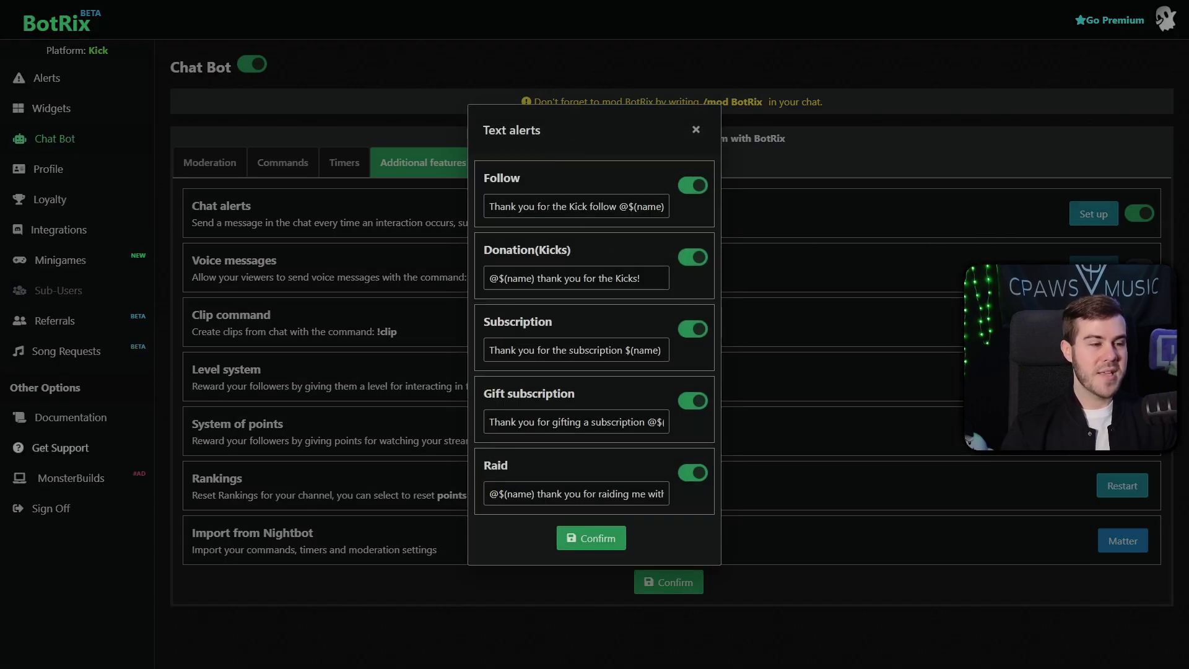
left_click(616, 206)
left_click_drag(489, 207, 446, 211)
left_click(615, 206)
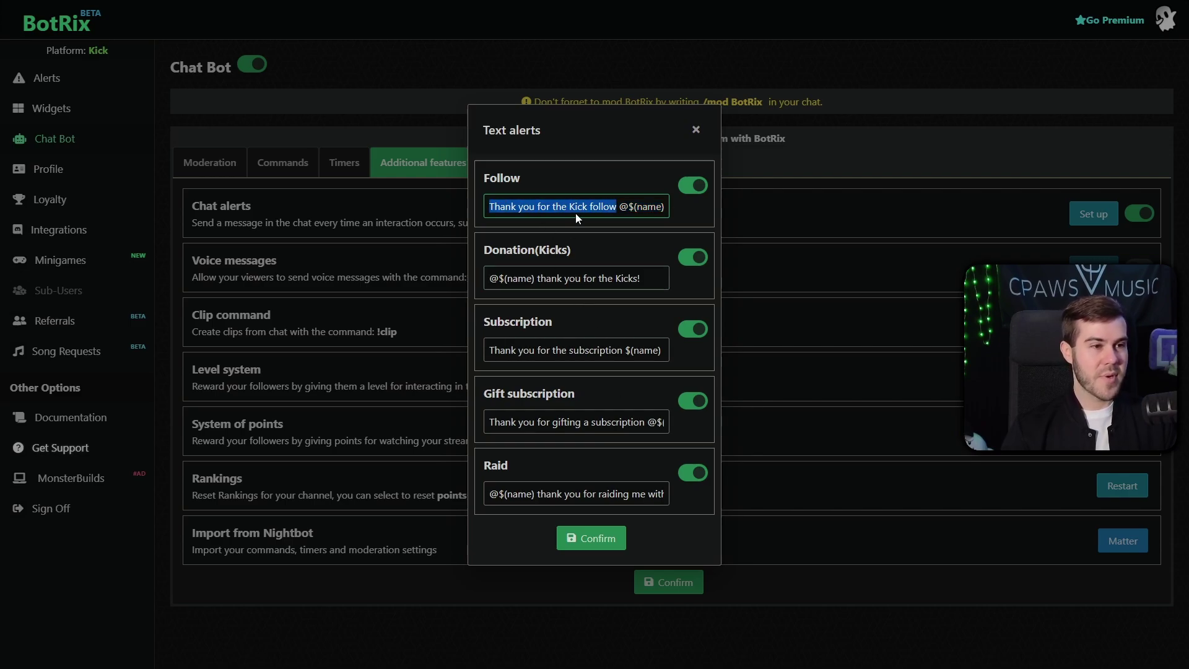
left_click(603, 540)
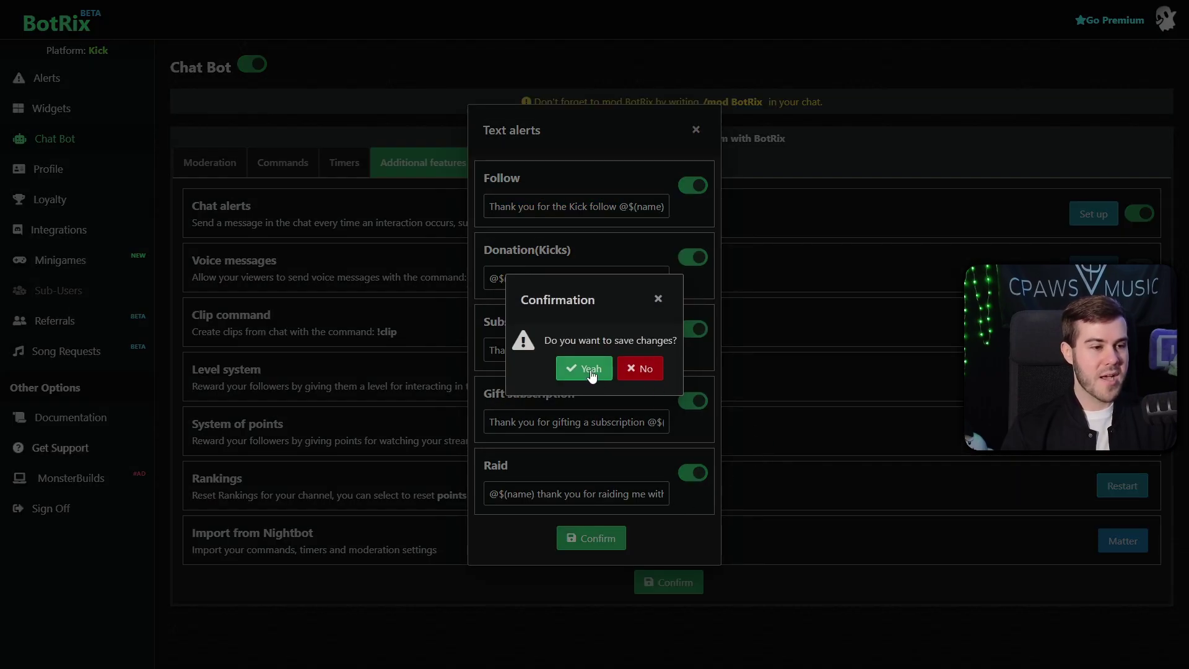
left_click(591, 369)
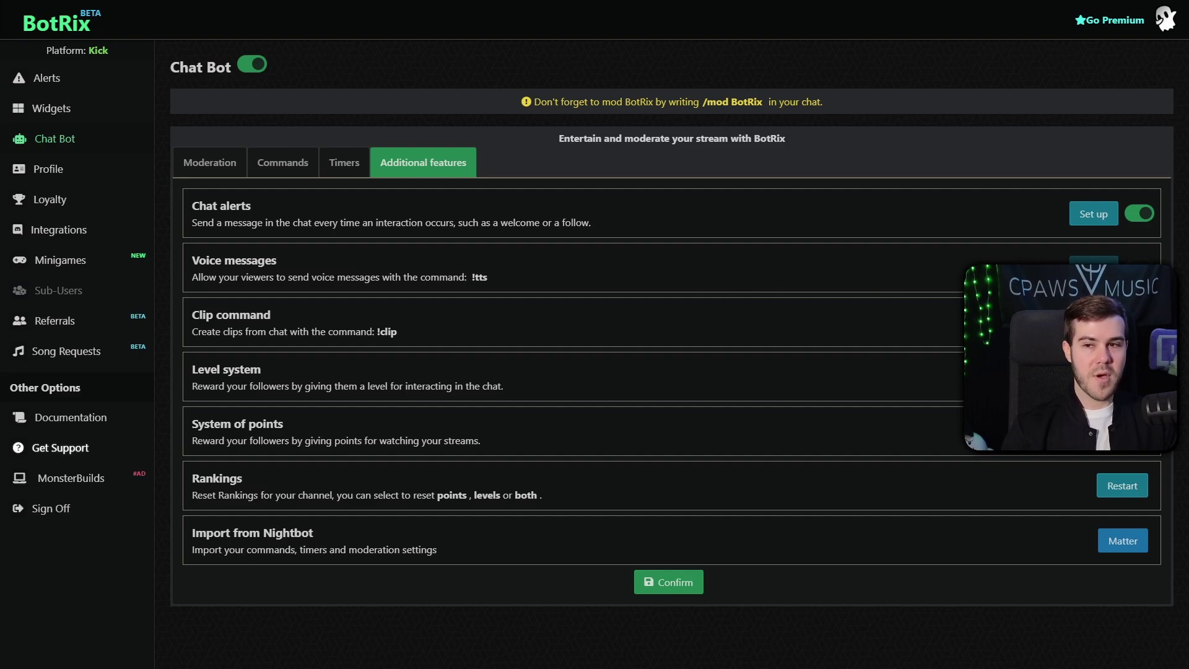
Enable voice messages with the BotRix extension, then check and dismiss the clip command setup
left_click(1140, 267)
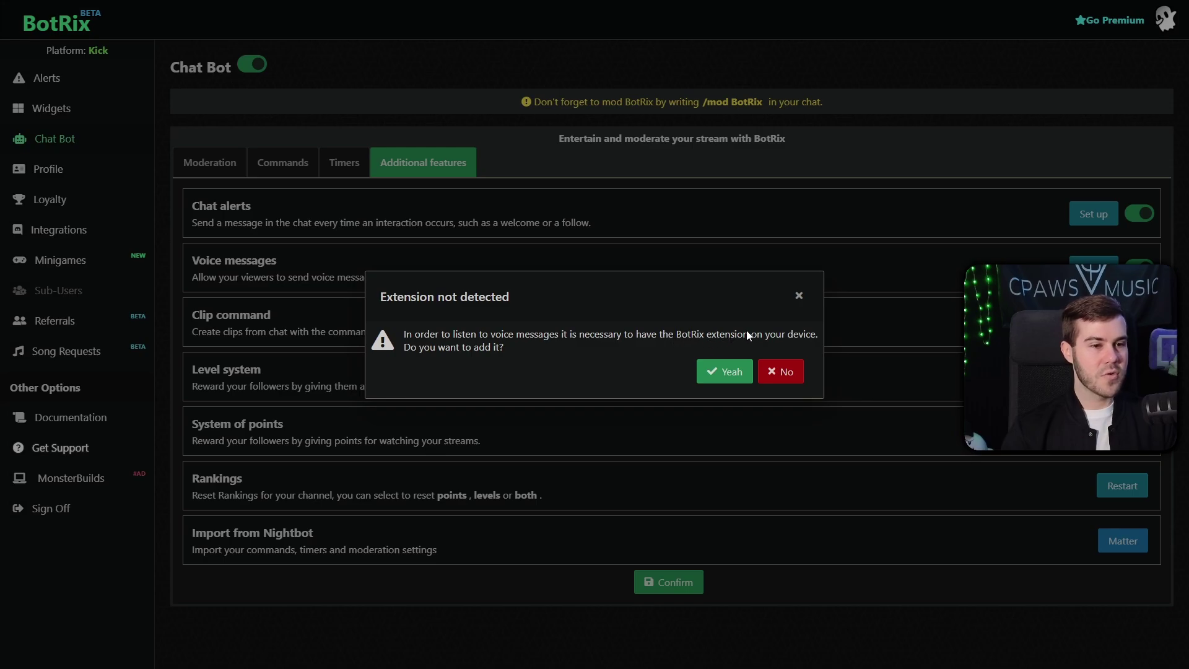
left_click(728, 374)
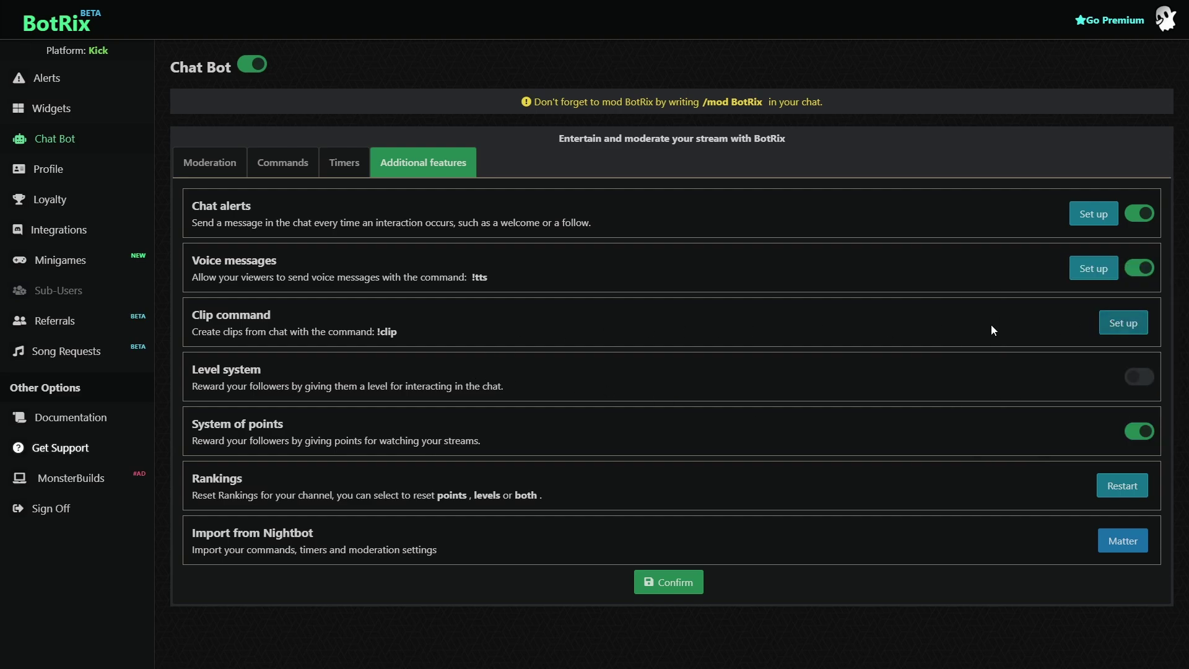
left_click(1120, 324)
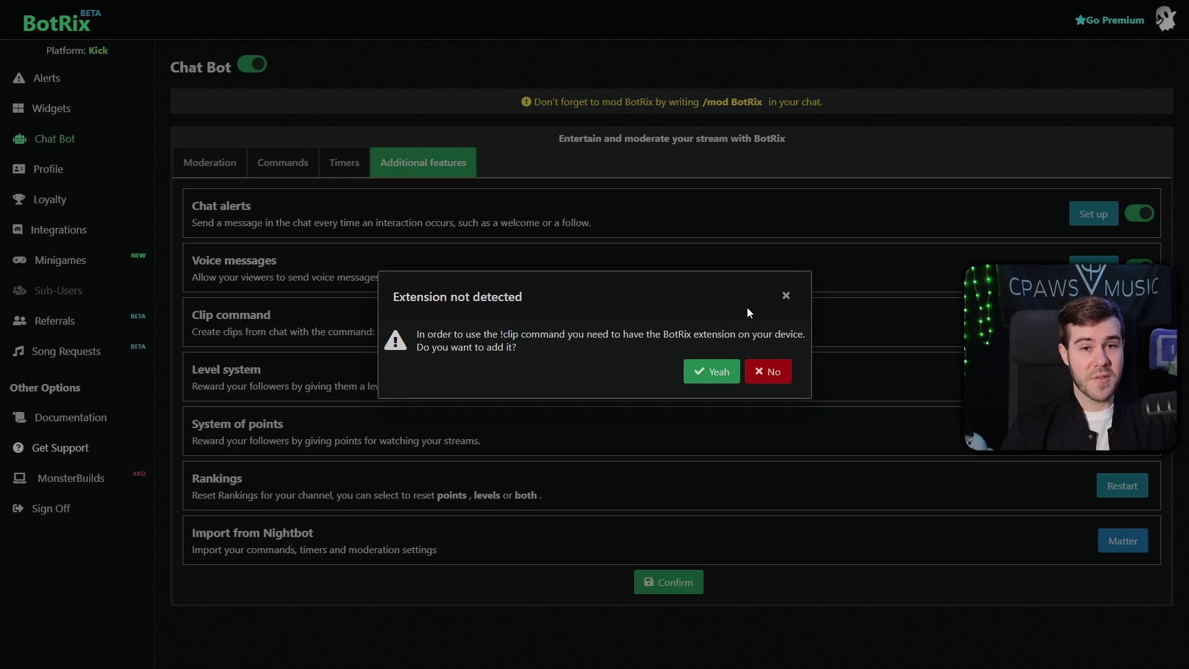
key("Escape")
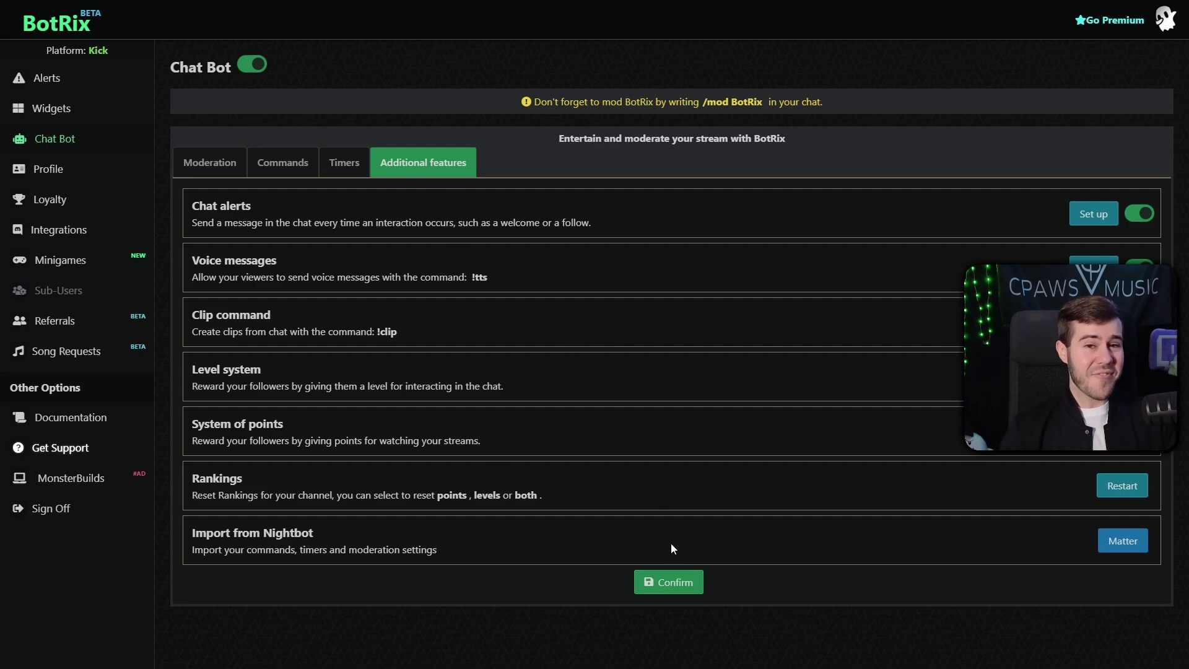
Confirm saving the additional feature changes and go to the Moderation tab
left_click(673, 592)
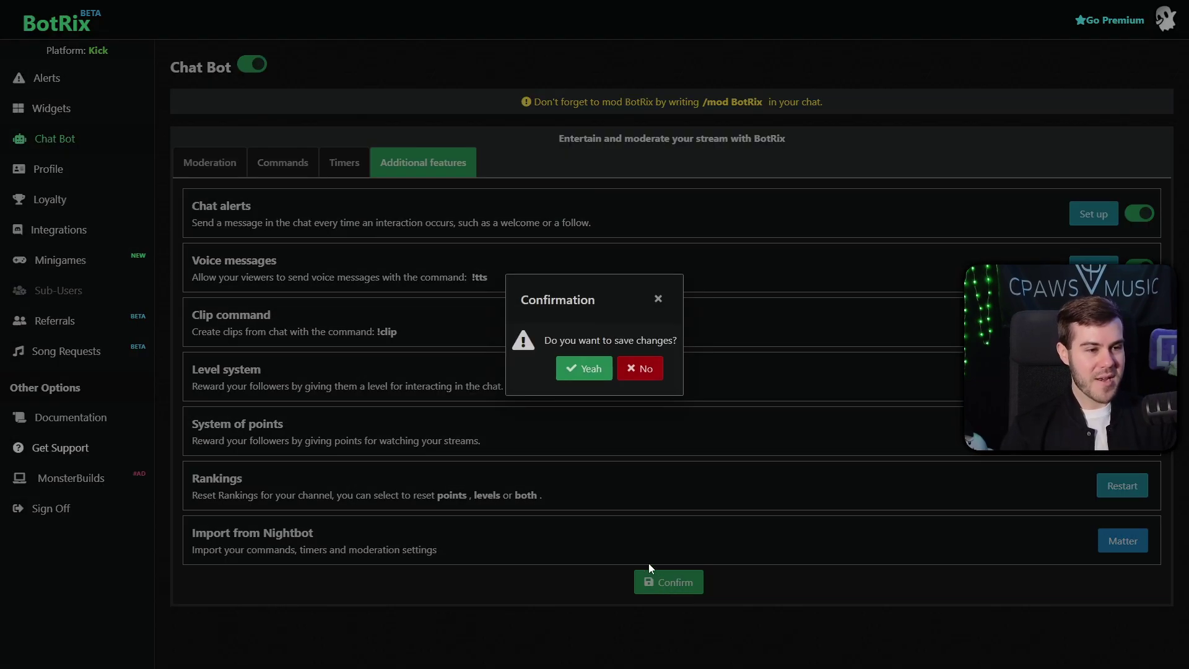
left_click(587, 372)
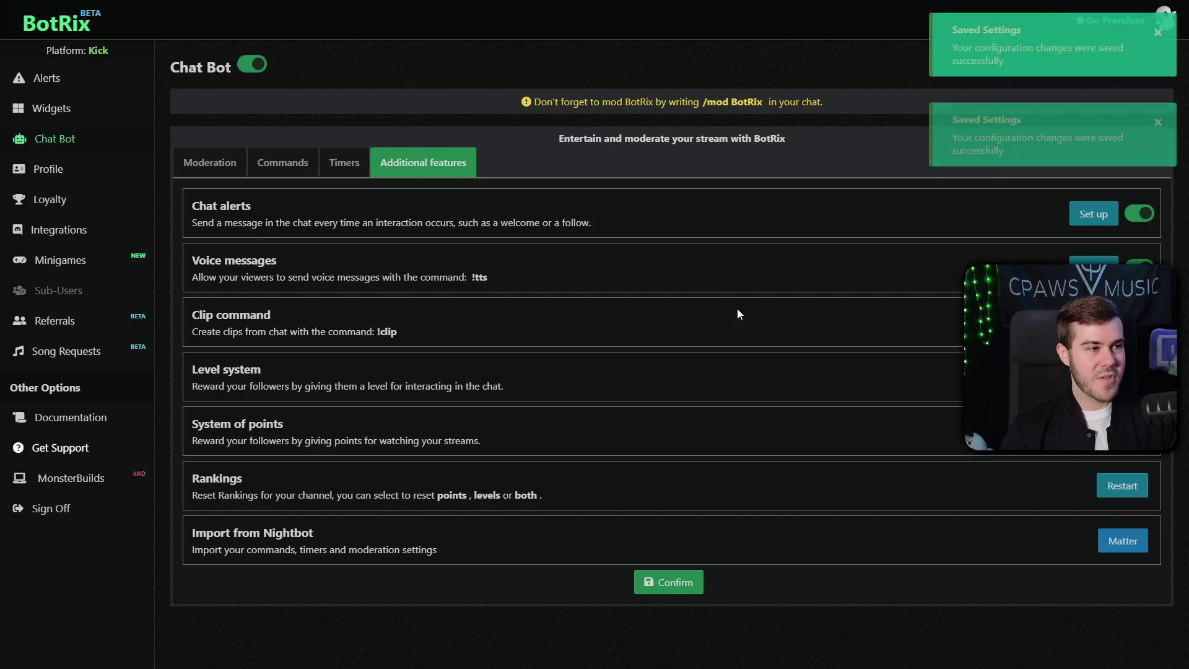
left_click(211, 168)
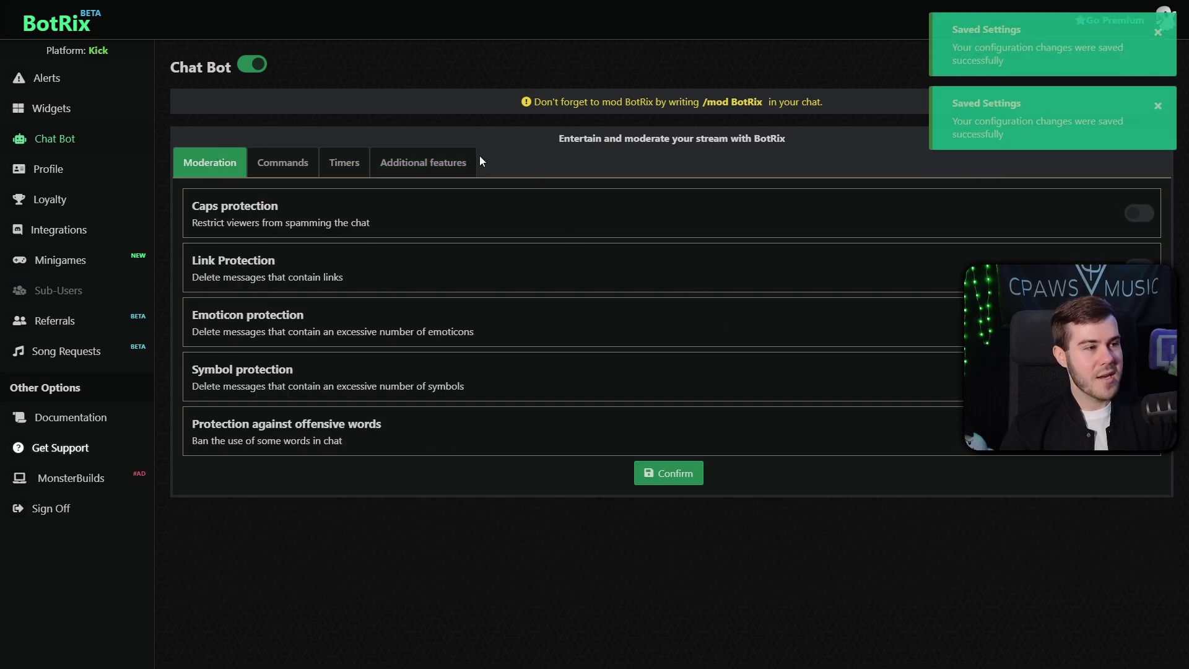